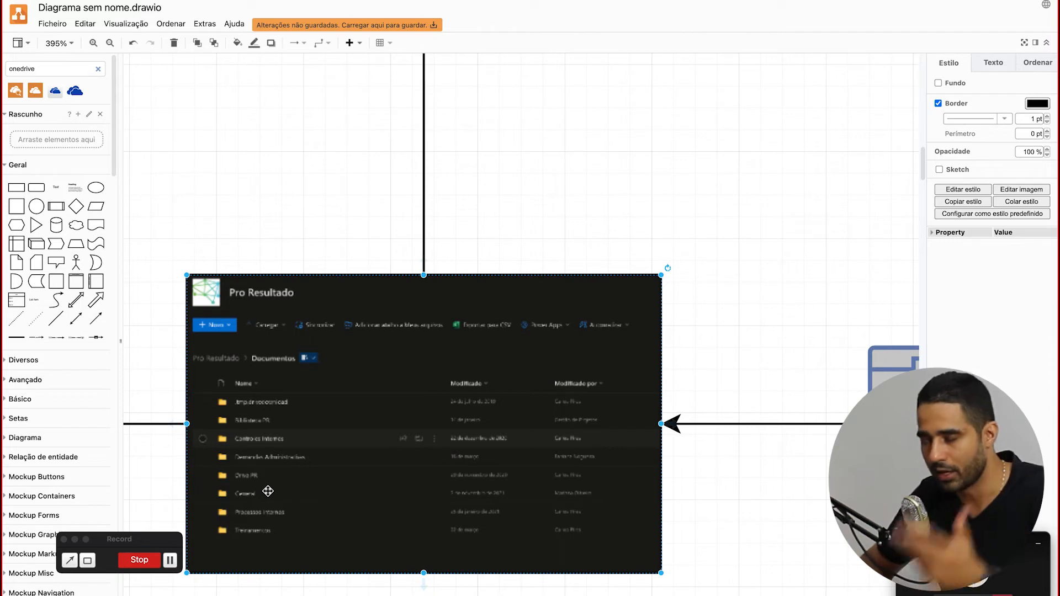
Look over the document library screenshot, the SharePoint site screenshot and the Sharepoint cloud in the diagram
{"action": "scroll", "coordinate": [343, 310], "scroll_direction": "right", "scroll_amount": 9}
{"action": "scroll", "coordinate": [343, 310], "scroll_direction": "down", "scroll_amount": 5}
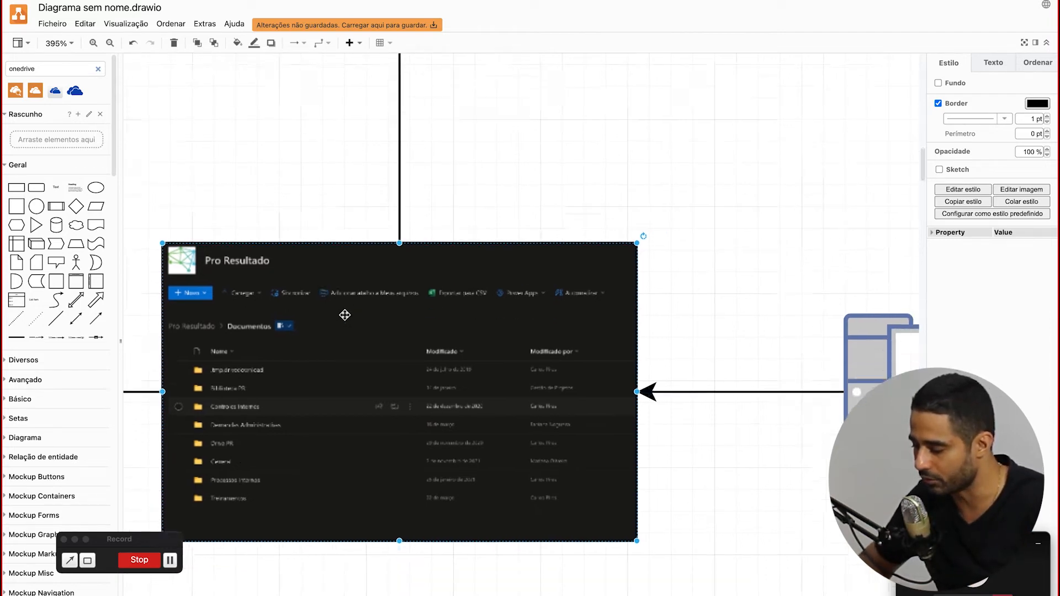
{"action": "scroll", "coordinate": [344, 315], "scroll_direction": "right", "scroll_amount": 9}
{"action": "scroll", "coordinate": [345, 315], "scroll_direction": "up", "scroll_amount": 3}
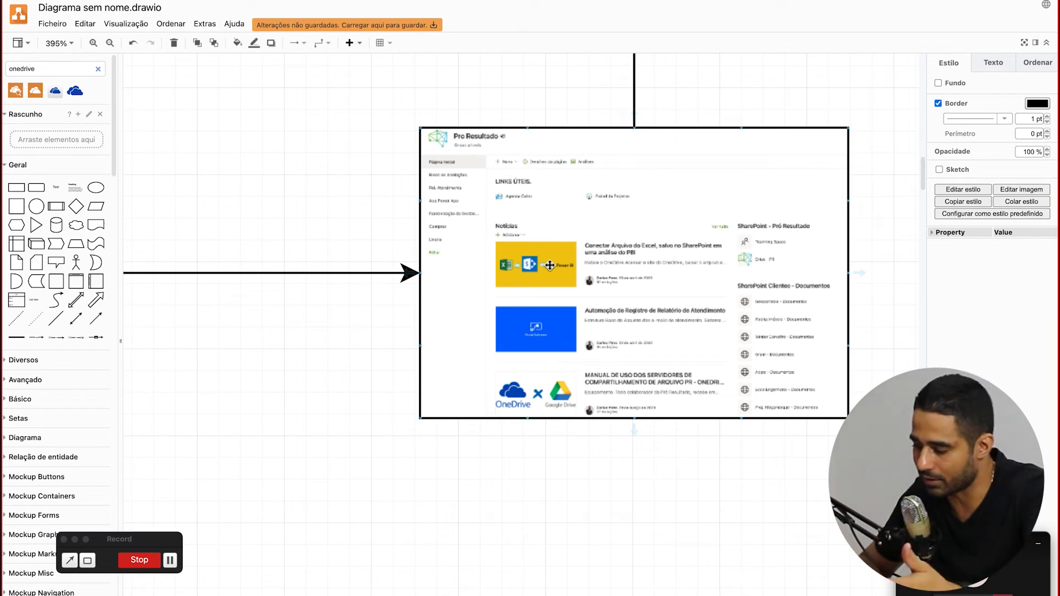
{"action": "scroll", "coordinate": [550, 265], "scroll_direction": "up", "scroll_amount": 8}
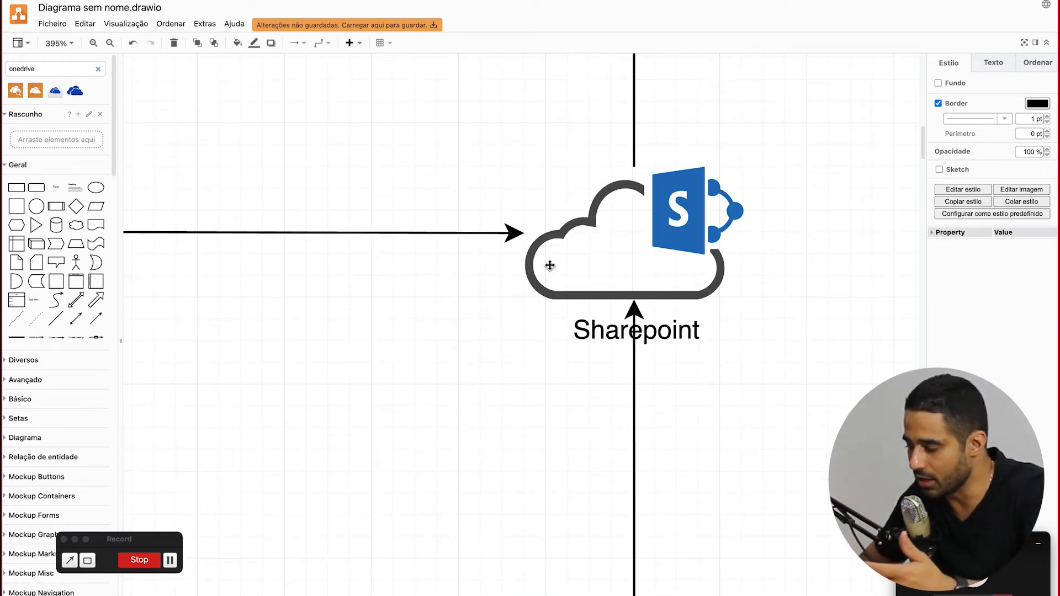
{"action": "scroll", "coordinate": [550, 266], "scroll_direction": "down", "scroll_amount": 15}
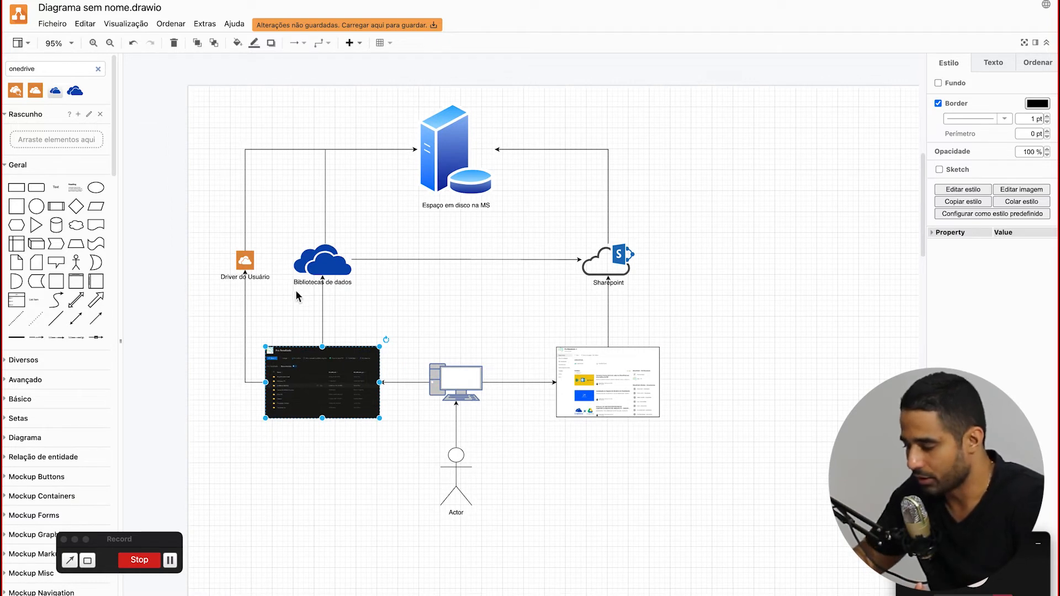
Search the shape library for "list"
{"action": "double_click", "coordinate": [58, 71]}
{"action": "type", "text": "list"}
{"action": "key", "text": "Return"}
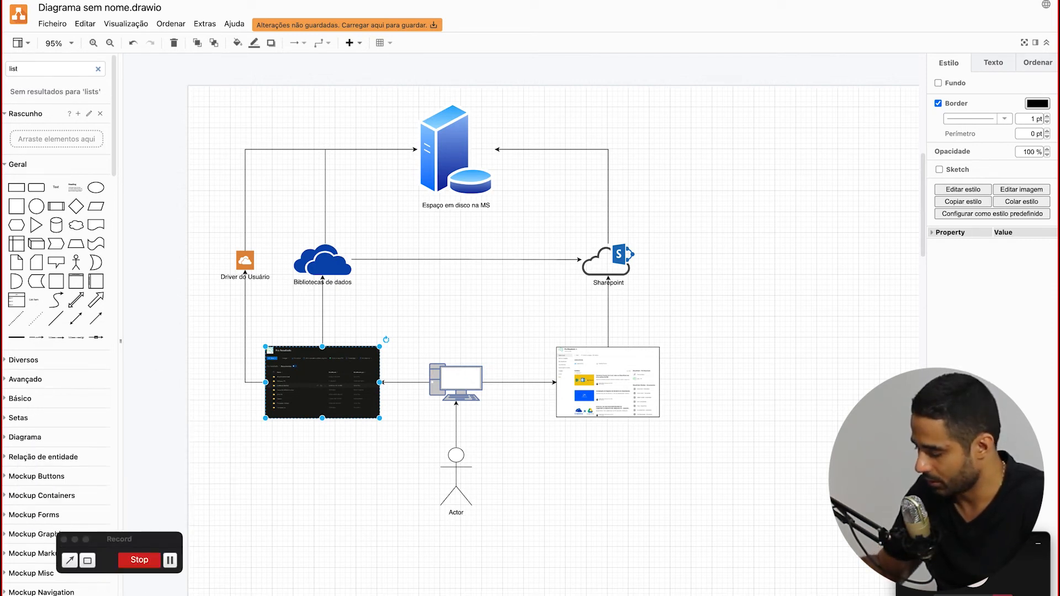
{"action": "key", "text": "BackSpace"}
{"action": "key", "text": "Return"}
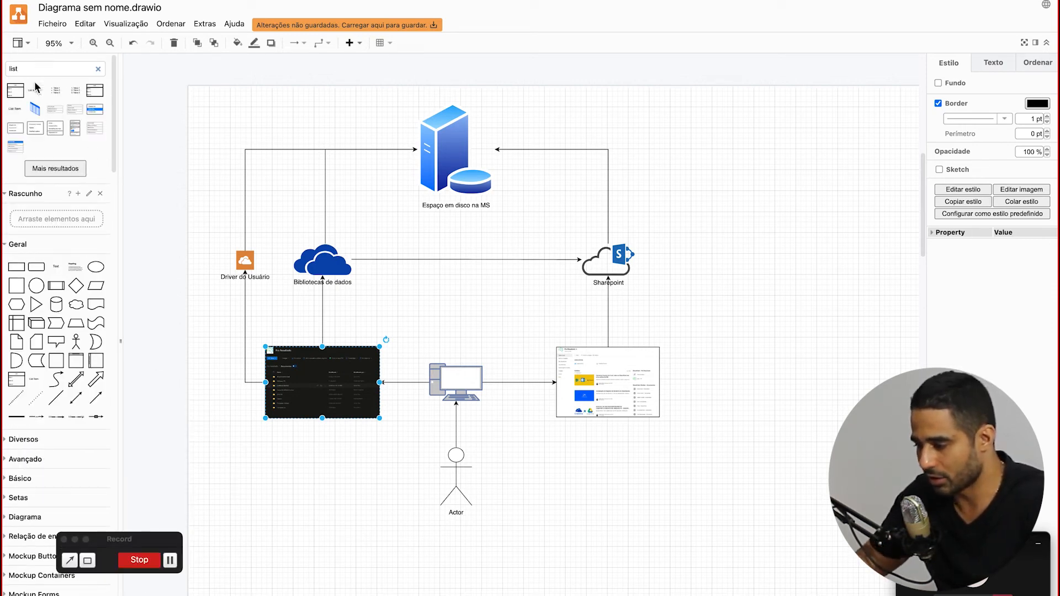
Insert the blue List icon into the diagram and place it to the right of the Sharepoint cloud
{"action": "mouse_move", "coordinate": [36, 111]}
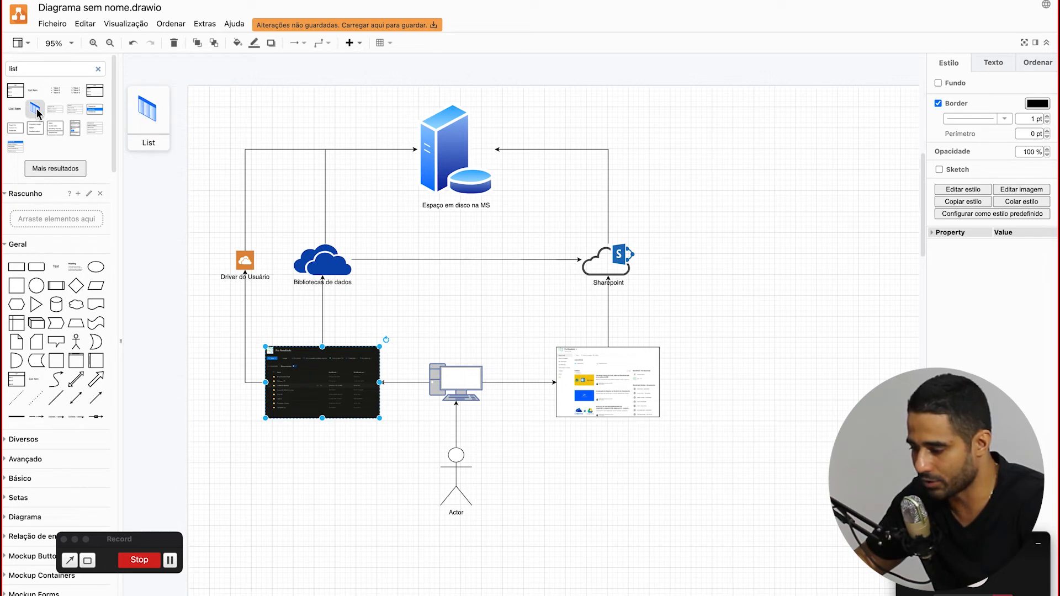
{"action": "mouse_move", "coordinate": [16, 149]}
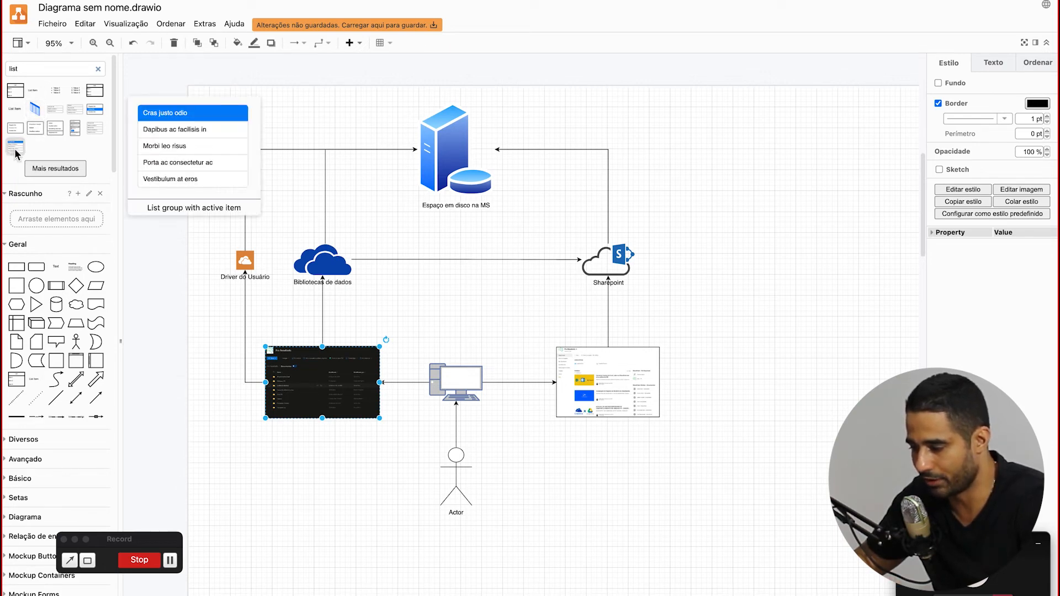
{"action": "mouse_move", "coordinate": [95, 98]}
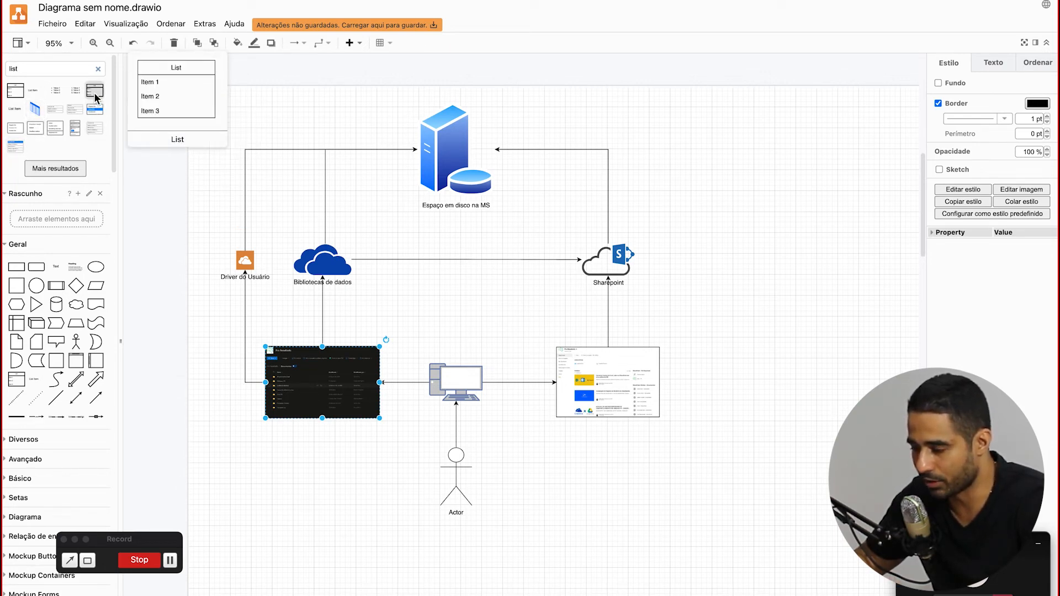
{"action": "left_click", "coordinate": [35, 110]}
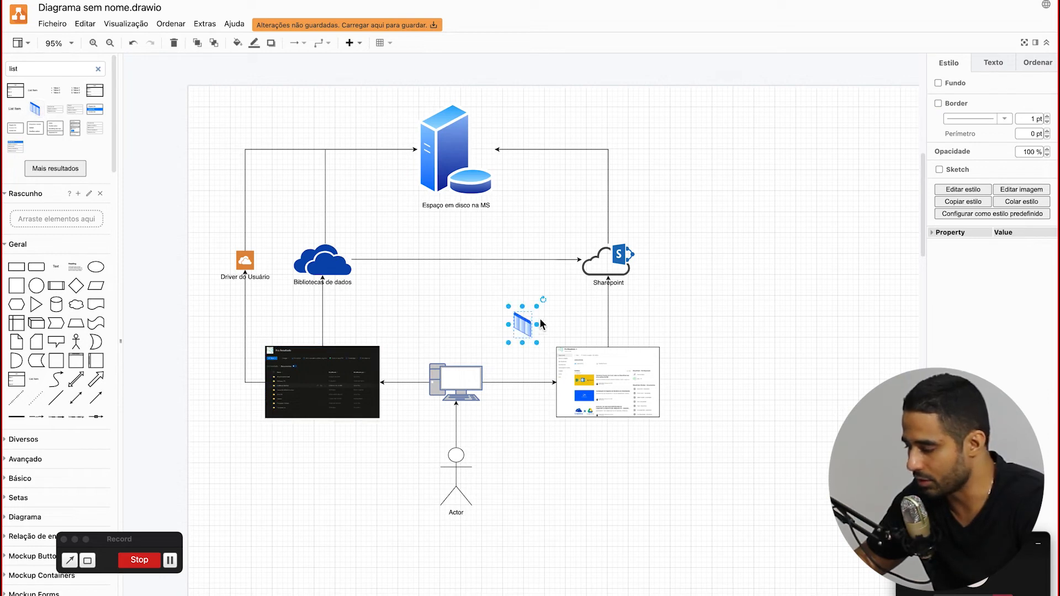
{"action": "left_click_drag", "start_coordinate": [525, 325], "coordinate": [733, 310]}
Label the new icon "List" and enlarge it to about the size of the other icons
{"action": "double_click", "coordinate": [734, 311]}
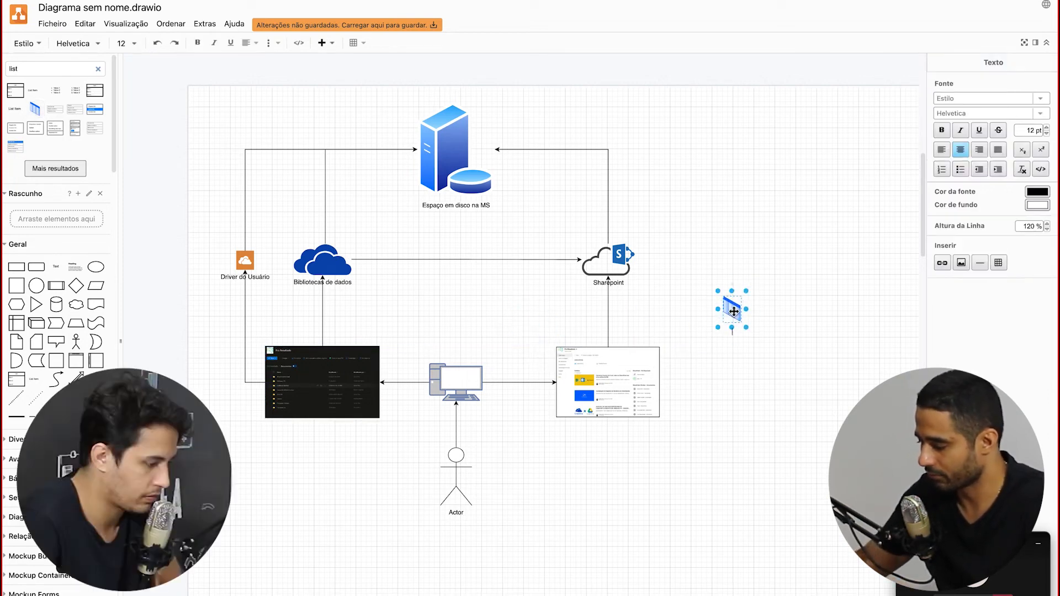
{"action": "type", "text": "List"}
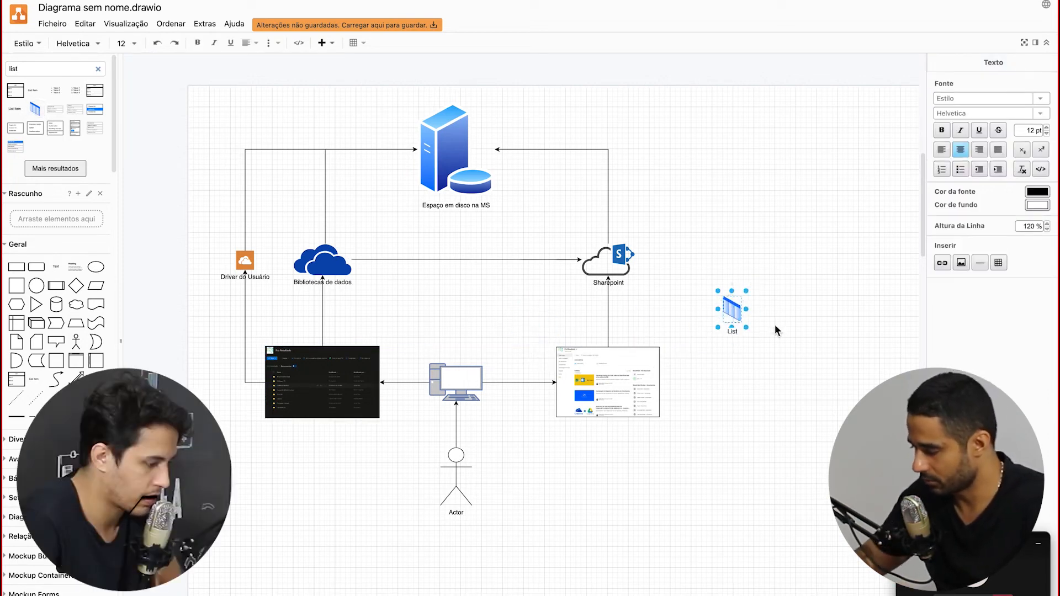
{"action": "left_click_drag", "start_coordinate": [746, 328], "coordinate": [747, 305]}
{"action": "left_click", "coordinate": [793, 374]}
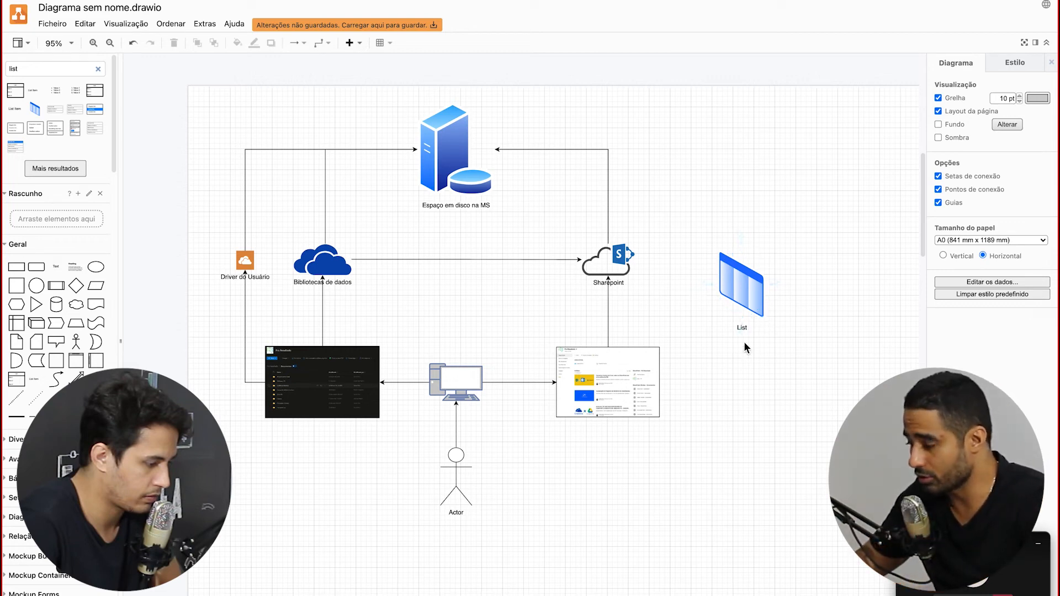
Draw a connector arrow from the List icon to the SharePoint site screenshot and shift the icon further right
{"action": "mouse_move", "coordinate": [751, 289]}
{"action": "left_mouse_down"}
{"action": "mouse_move", "coordinate": [754, 307]}
{"action": "mouse_move", "coordinate": [761, 284]}
{"action": "left_mouse_up"}
{"action": "left_click", "coordinate": [649, 381]}
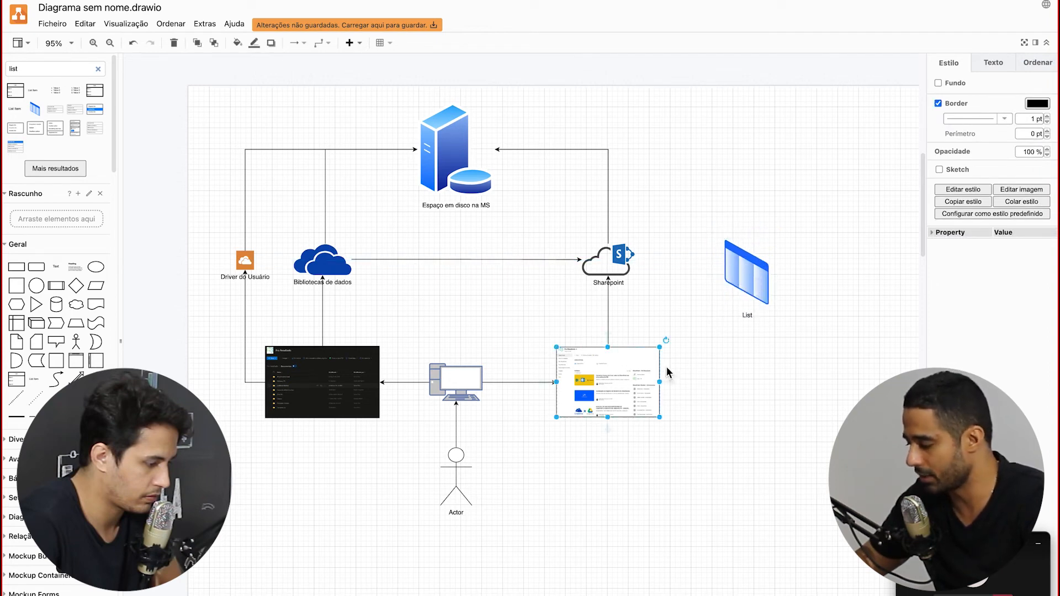
{"action": "left_click", "coordinate": [738, 273]}
{"action": "left_click_drag", "start_coordinate": [720, 271], "coordinate": [665, 369]}
{"action": "left_click", "coordinate": [718, 394]}
{"action": "left_click_drag", "start_coordinate": [748, 275], "coordinate": [774, 276]}
{"action": "left_click", "coordinate": [757, 451]}
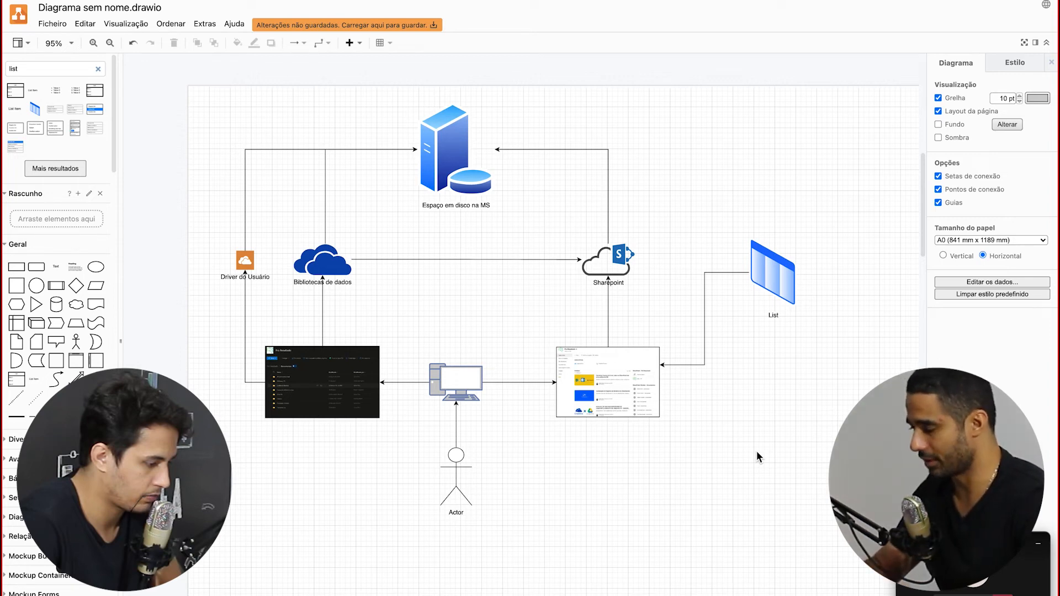
Return to the diagram after a glance at the SharePoint site and save it with Save As
{"action": "left_click", "coordinate": [765, 276]}
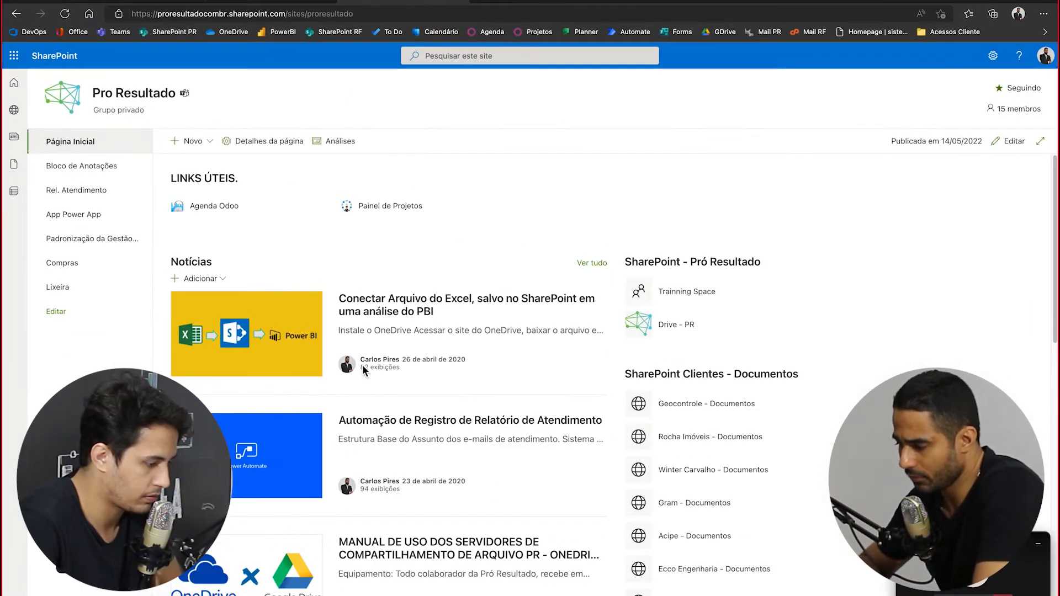
{"action": "left_click", "coordinate": [288, 1]}
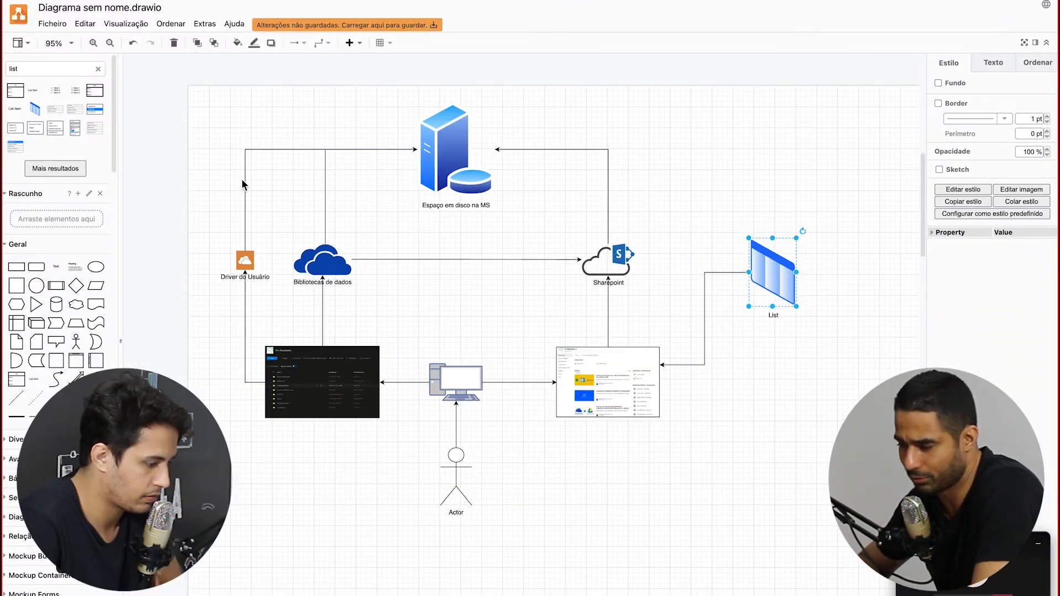
{"action": "left_click", "coordinate": [52, 25]}
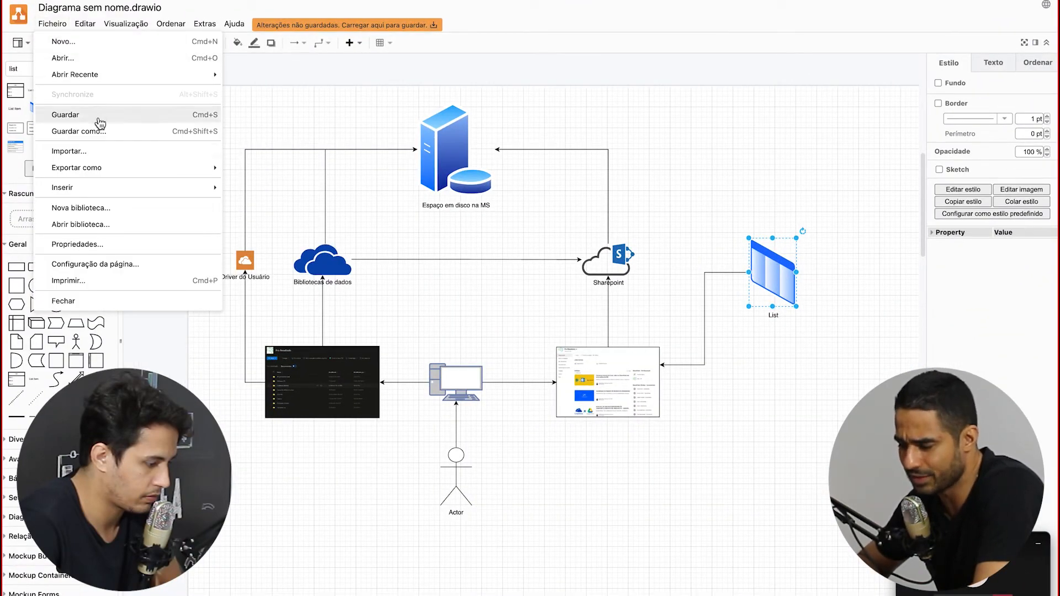
{"action": "left_click", "coordinate": [109, 135]}
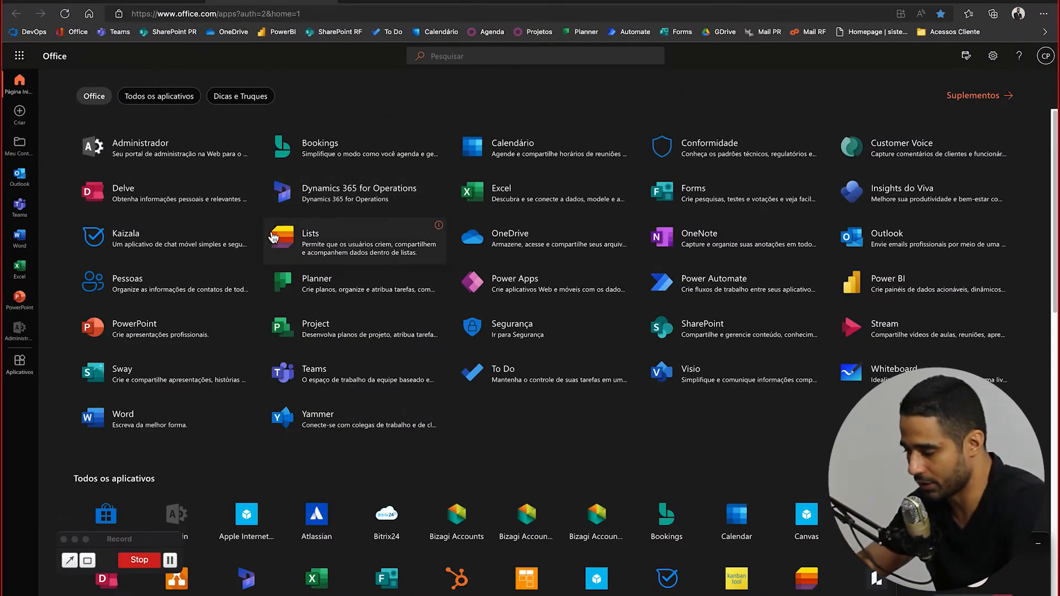
Open Microsoft Lists from the Office apps page and start a new list based on an Excel file
{"action": "left_click", "coordinate": [349, 256]}
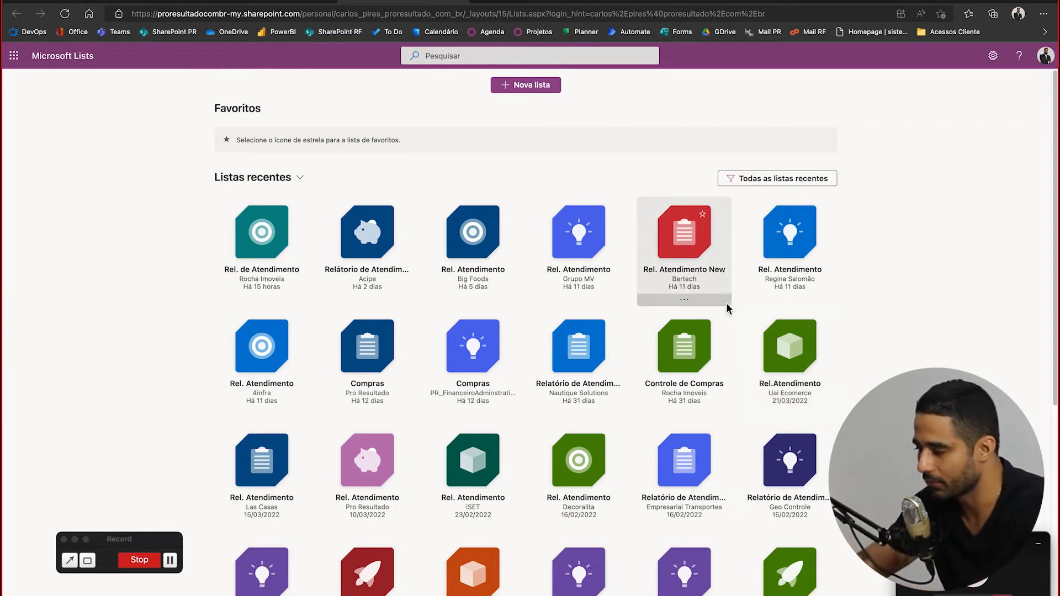
{"action": "left_click", "coordinate": [523, 88]}
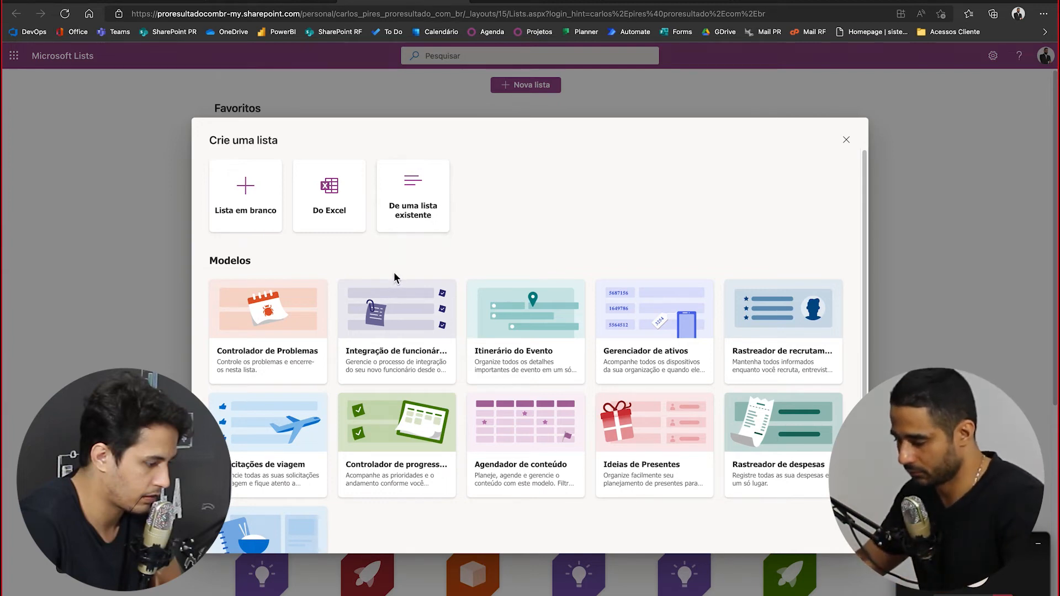
{"action": "left_click", "coordinate": [354, 200]}
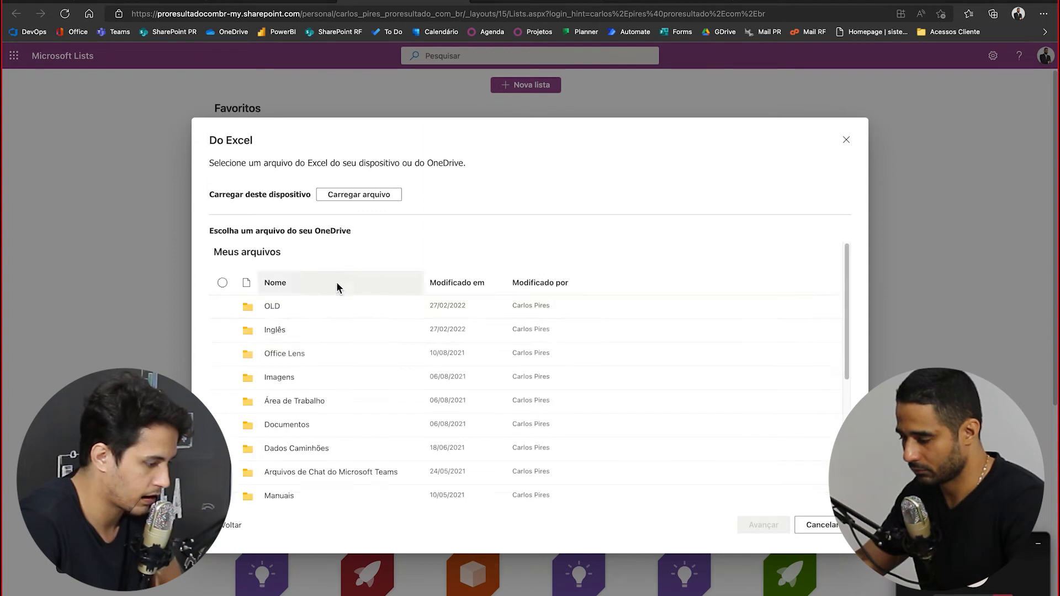
Browse the OneDrive files offered for the Excel import, then close the list creation dialog
{"action": "scroll", "coordinate": [271, 368], "scroll_direction": "down", "scroll_amount": 4}
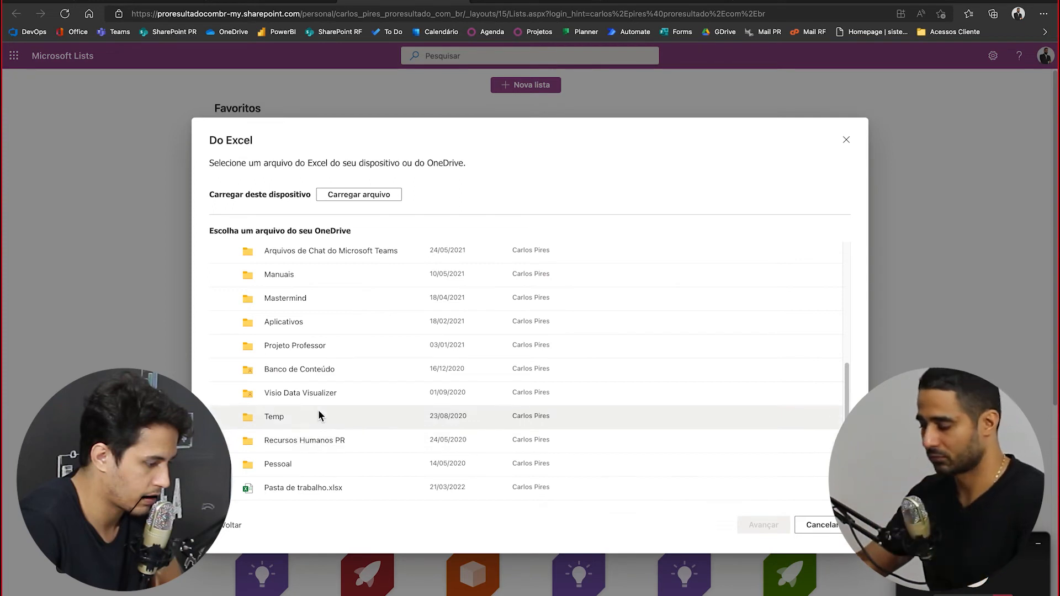
{"action": "scroll", "coordinate": [318, 410], "scroll_direction": "up", "scroll_amount": 4}
{"action": "scroll", "coordinate": [318, 407], "scroll_direction": "down", "scroll_amount": 4}
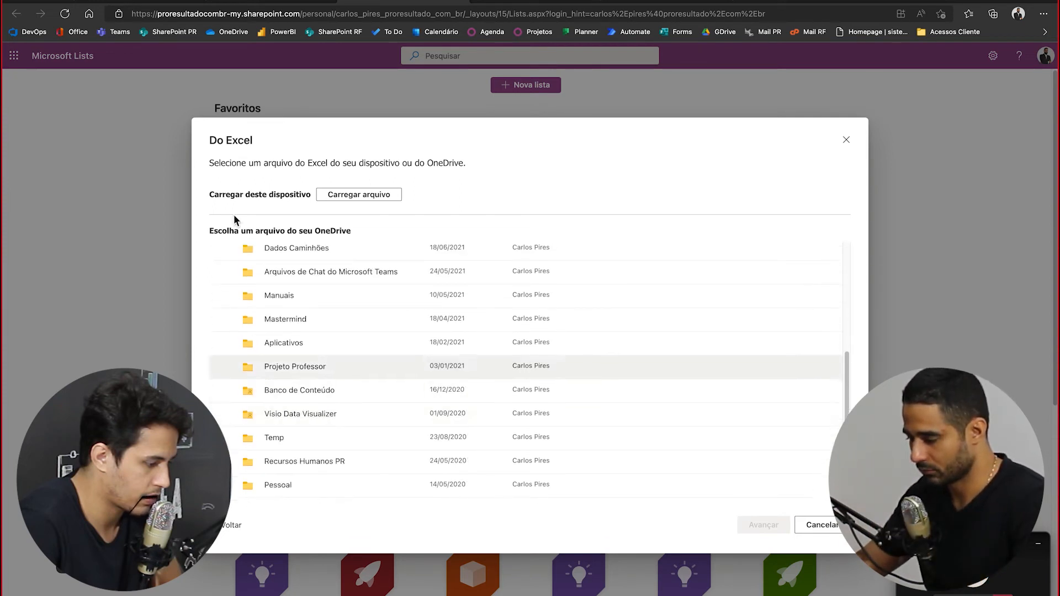
{"action": "scroll", "coordinate": [292, 276], "scroll_direction": "up", "scroll_amount": 4}
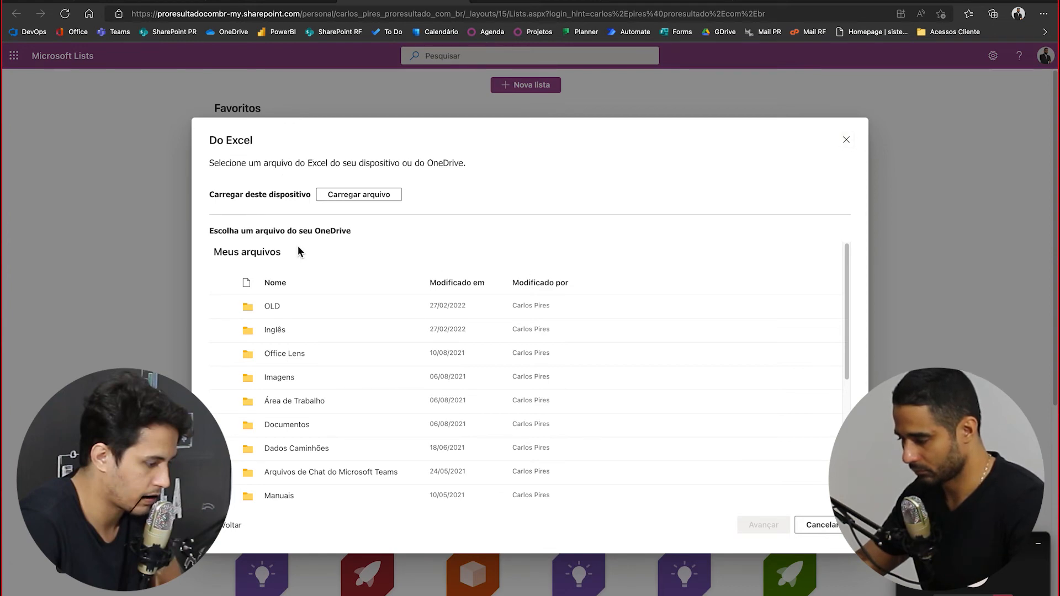
{"action": "scroll", "coordinate": [298, 252], "scroll_direction": "down", "scroll_amount": 5}
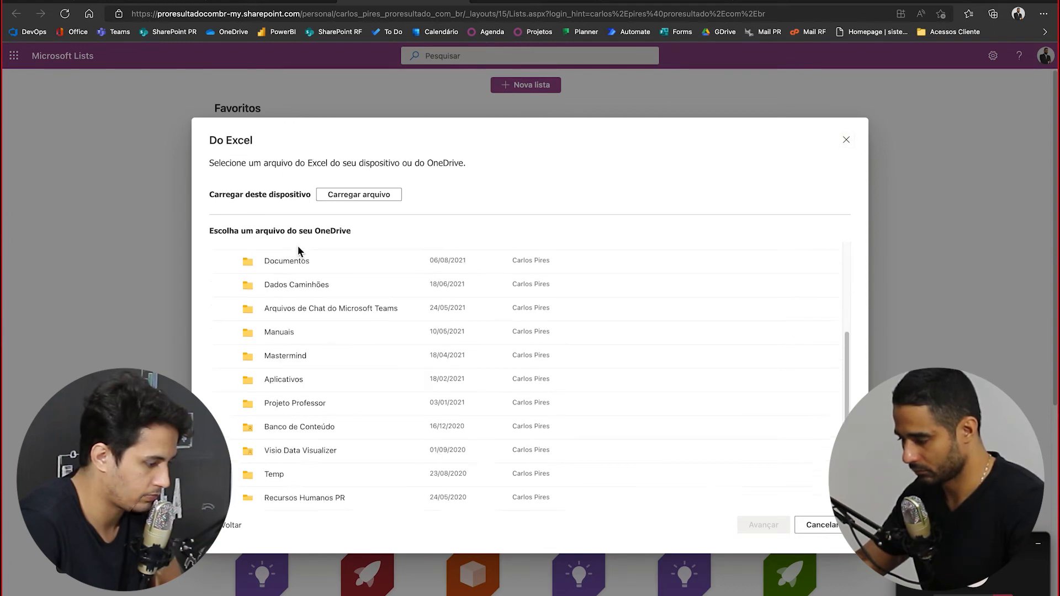
{"action": "left_click", "coordinate": [844, 138]}
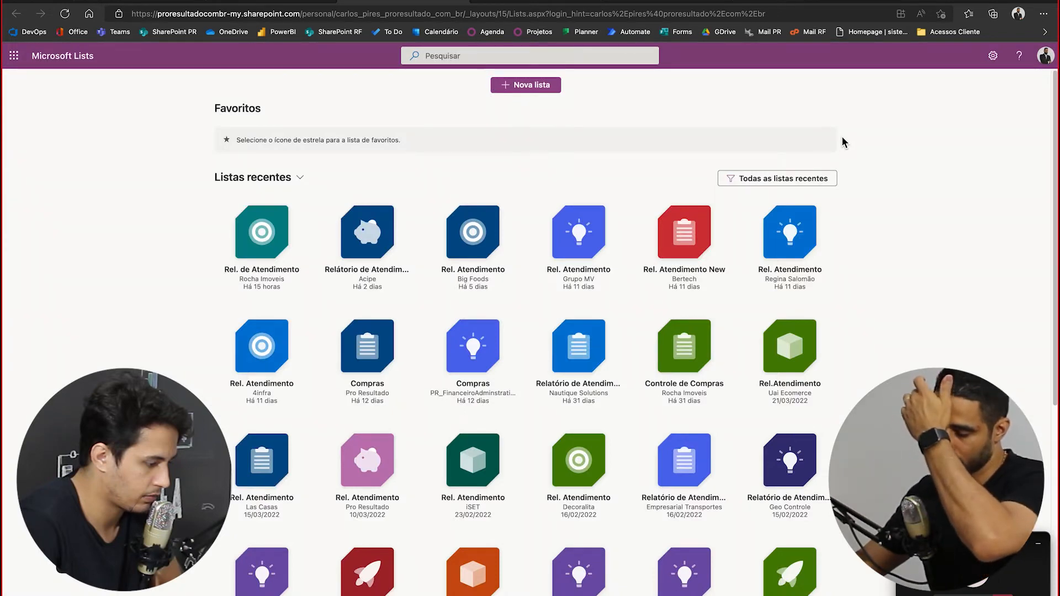
Preview the Agendador de conteúdo template for a new list and examine all its columns
{"action": "left_click", "coordinate": [525, 87]}
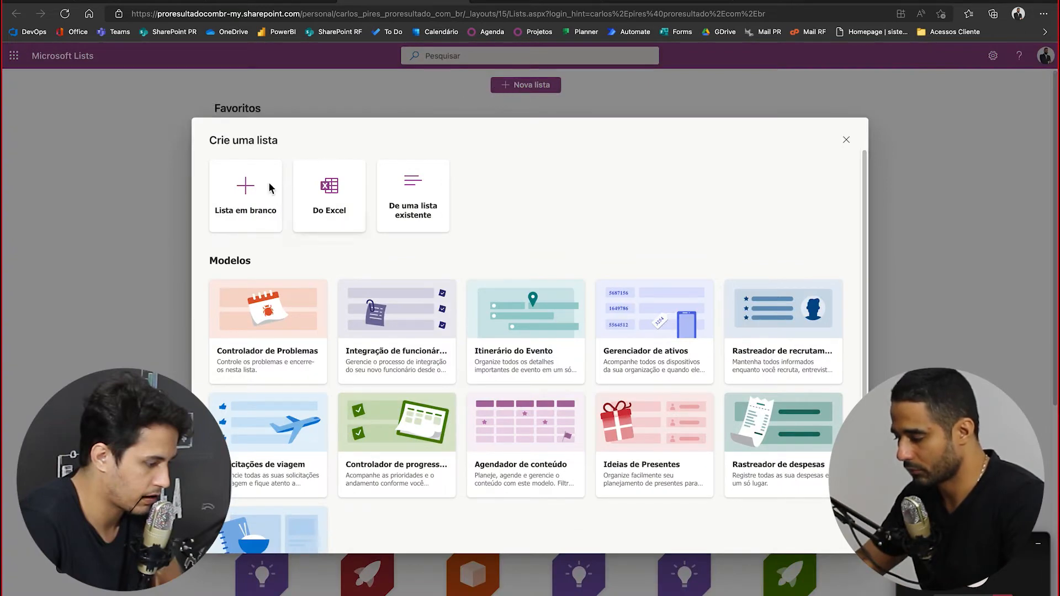
{"action": "scroll", "coordinate": [530, 291], "scroll_direction": "down", "scroll_amount": 3}
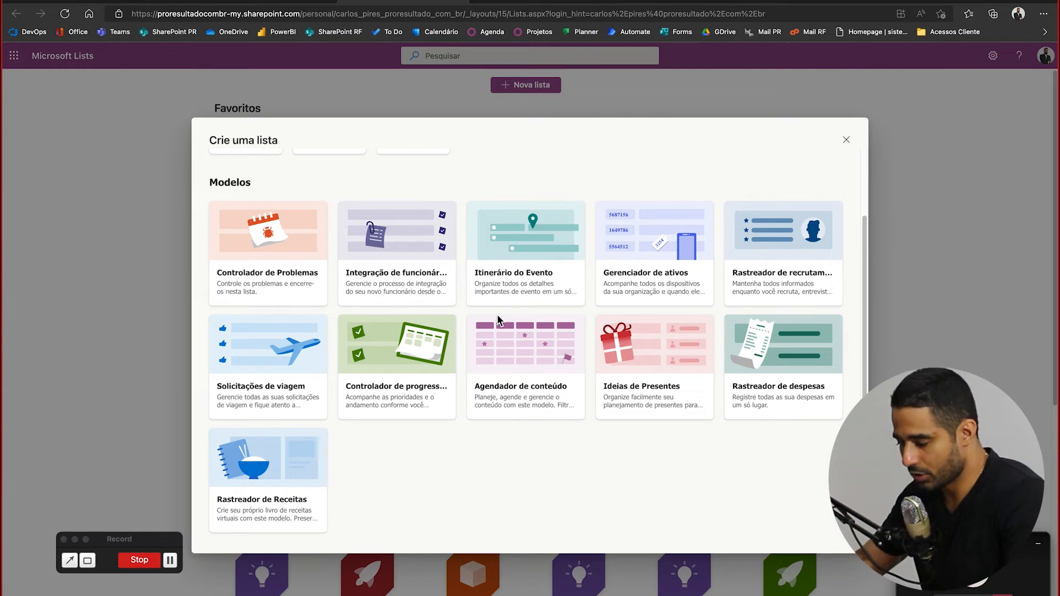
{"action": "left_click", "coordinate": [528, 356]}
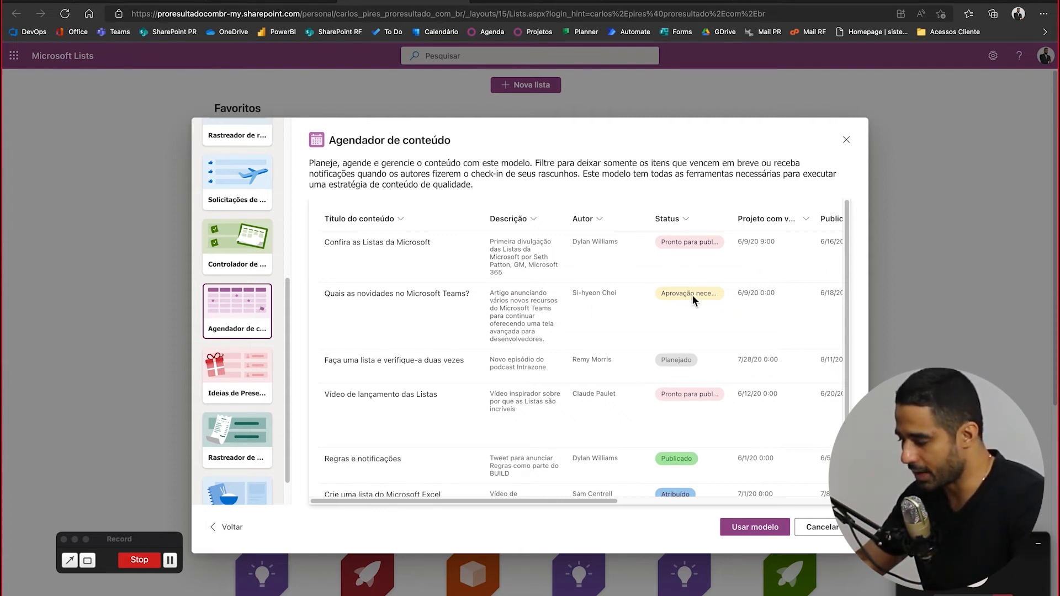
{"action": "scroll", "coordinate": [678, 259], "scroll_direction": "right", "scroll_amount": 5}
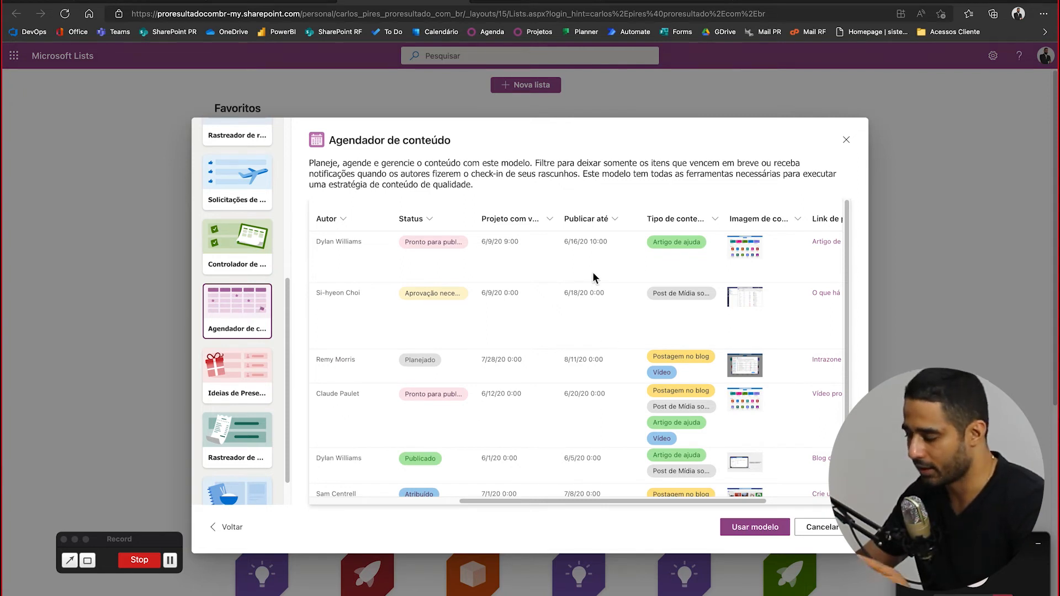
{"action": "scroll", "coordinate": [591, 284], "scroll_direction": "right", "scroll_amount": 3}
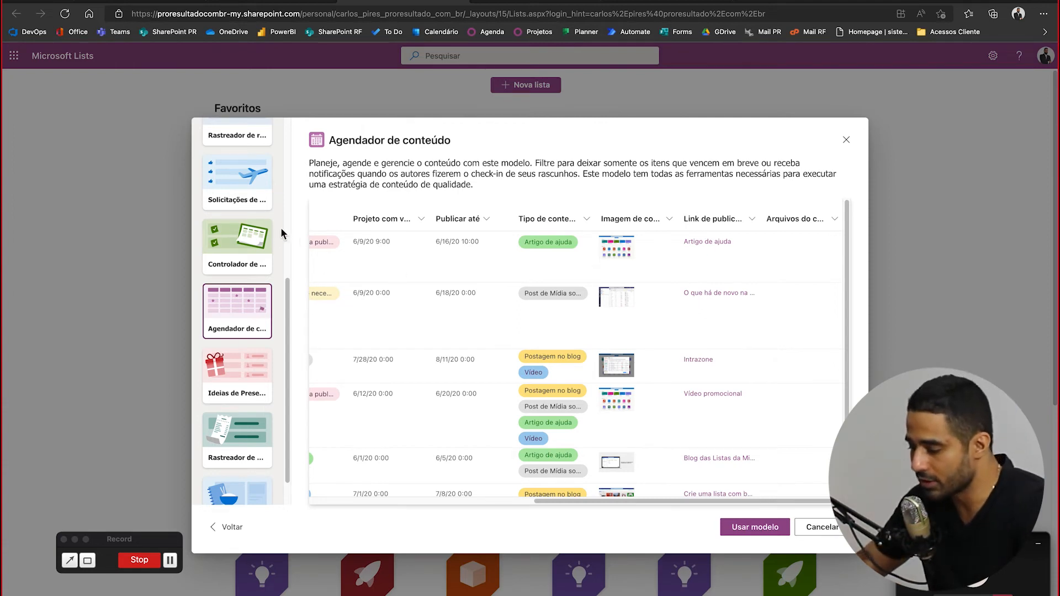
Preview other list templates, including Ideias de Presentes, Rastreador de despesas and Rastreador de Receitas
{"action": "left_click", "coordinate": [238, 246]}
{"action": "left_click", "coordinate": [238, 394]}
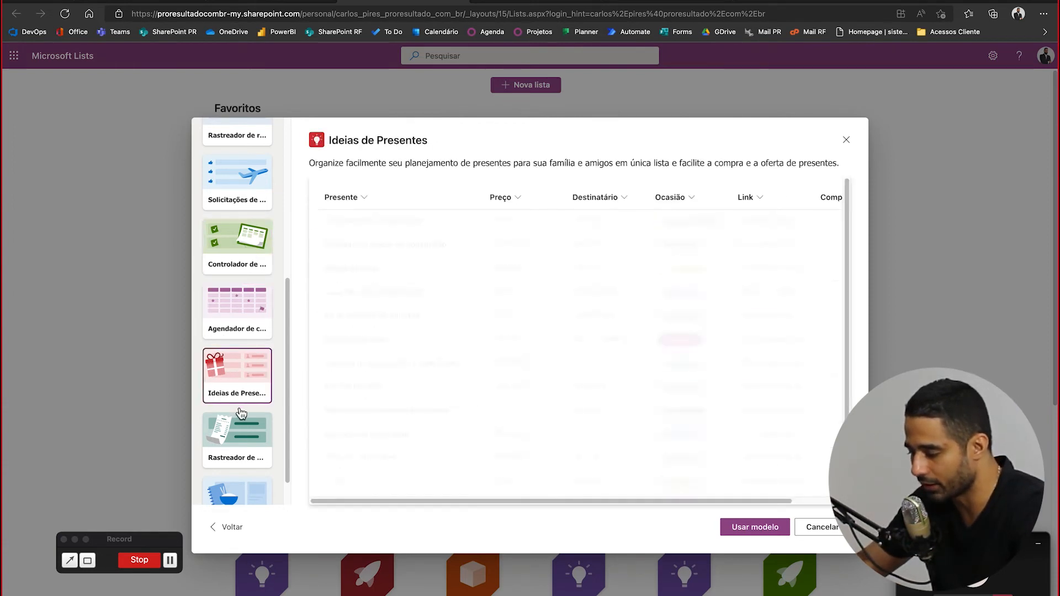
{"action": "left_click", "coordinate": [238, 424]}
{"action": "scroll", "coordinate": [235, 436], "scroll_direction": "down", "scroll_amount": 1}
{"action": "left_click", "coordinate": [226, 479]}
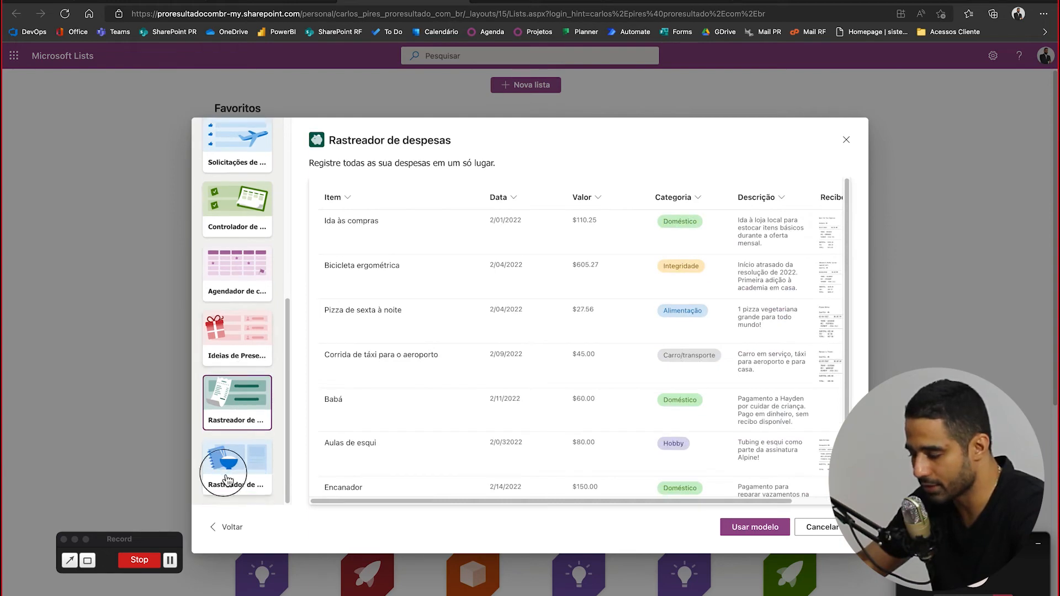
{"action": "scroll", "coordinate": [229, 382], "scroll_direction": "up", "scroll_amount": 5}
{"action": "left_click", "coordinate": [252, 173]}
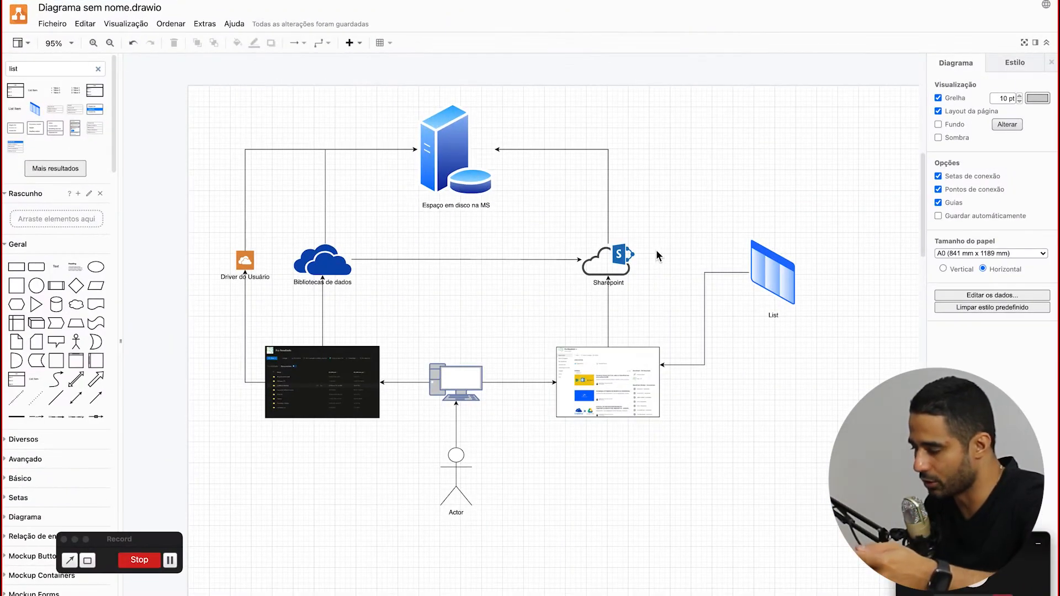
Reconnect the List connector's end to the Sharepoint cloud and move the List shape level with it
{"action": "left_click", "coordinate": [380, 148]}
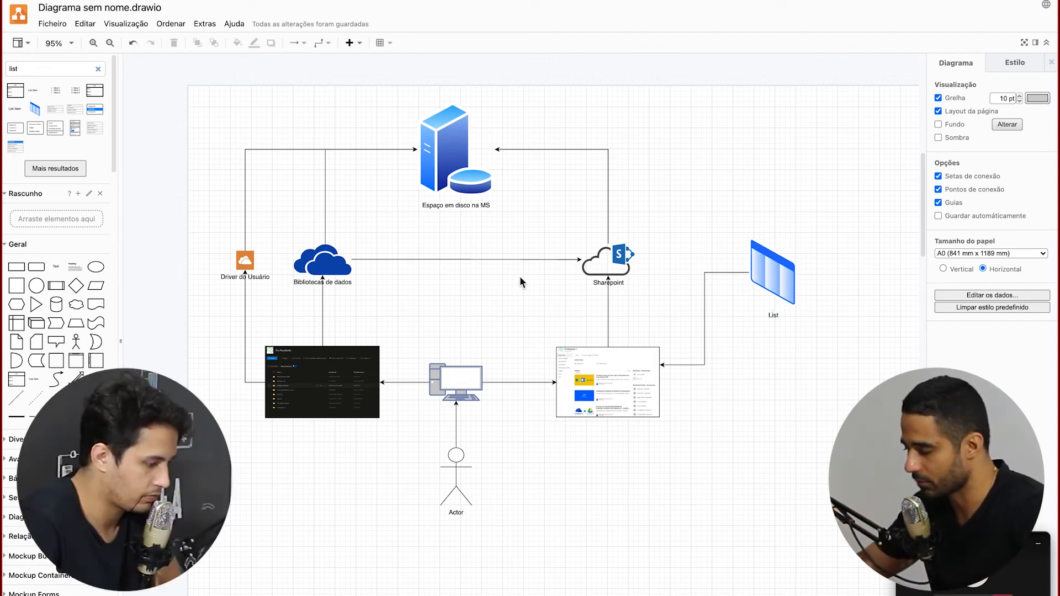
{"action": "left_click", "coordinate": [704, 357]}
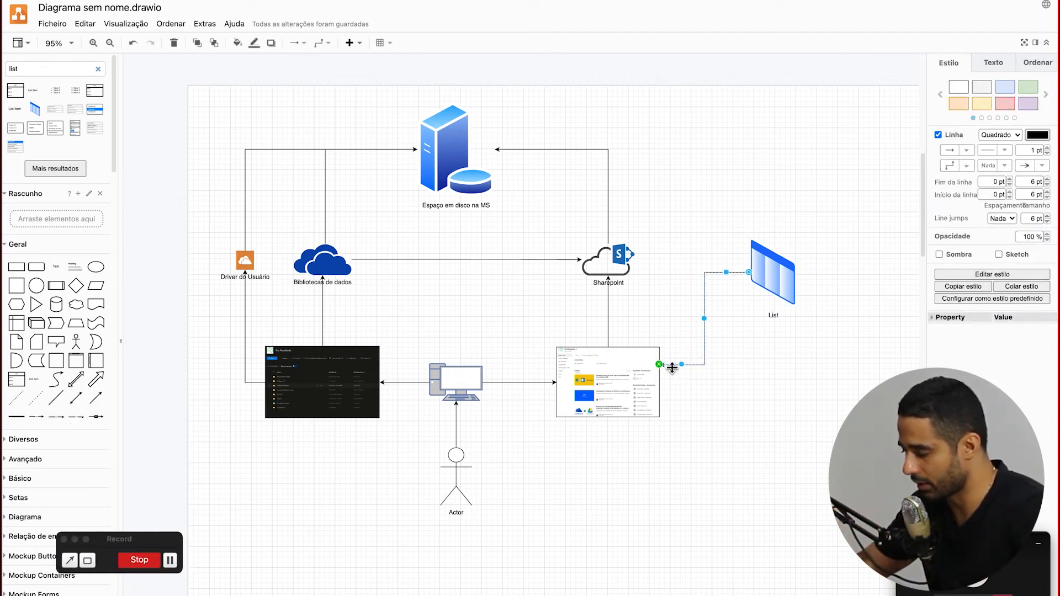
{"action": "left_click_drag", "start_coordinate": [659, 364], "coordinate": [634, 259]}
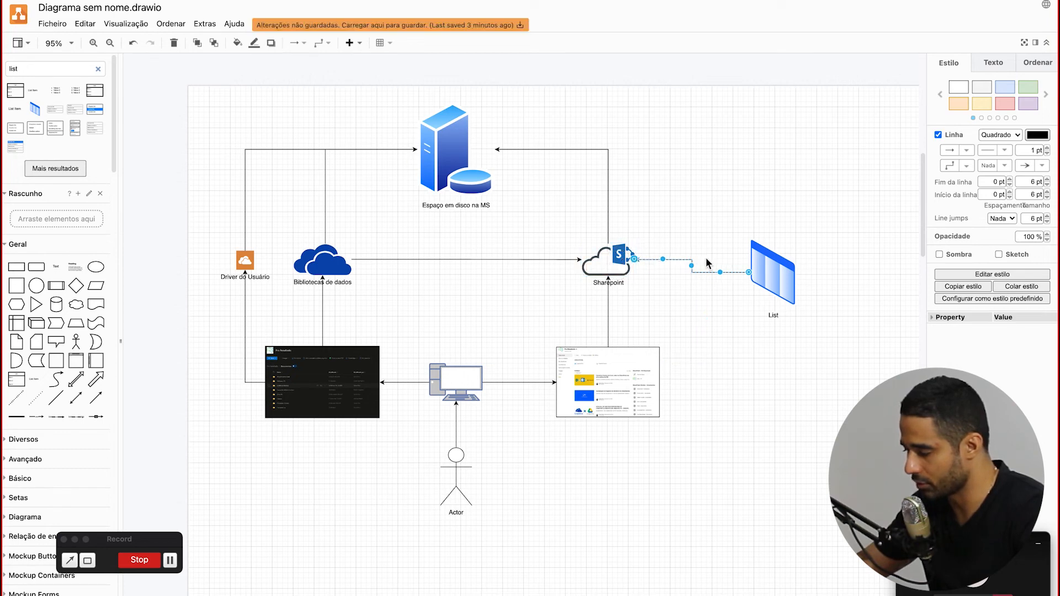
{"action": "mouse_move", "coordinate": [758, 282]}
{"action": "left_mouse_down"}
{"action": "mouse_move", "coordinate": [758, 301]}
{"action": "mouse_move", "coordinate": [763, 269]}
{"action": "left_mouse_up"}
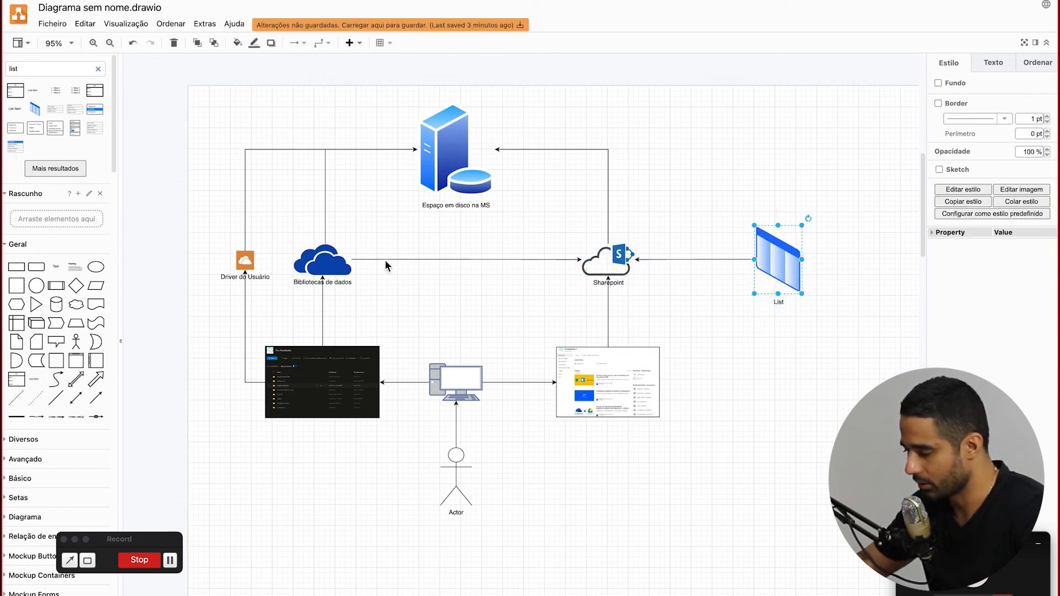
{"action": "left_click", "coordinate": [243, 262]}
{"action": "left_click_drag", "start_coordinate": [229, 260], "coordinate": [778, 334]}
{"action": "left_click_drag", "start_coordinate": [253, 371], "coordinate": [236, 371]}
{"action": "left_click", "coordinate": [803, 418]}
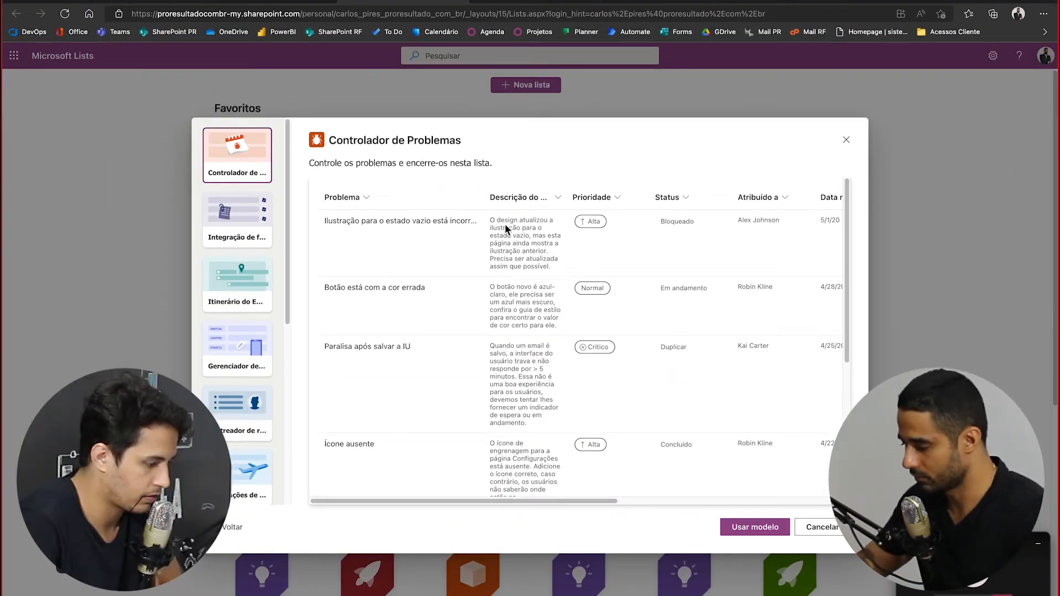
Close the Controlador de Problemas template preview and look through the recent lists in Microsoft Lists
{"action": "left_click", "coordinate": [846, 140]}
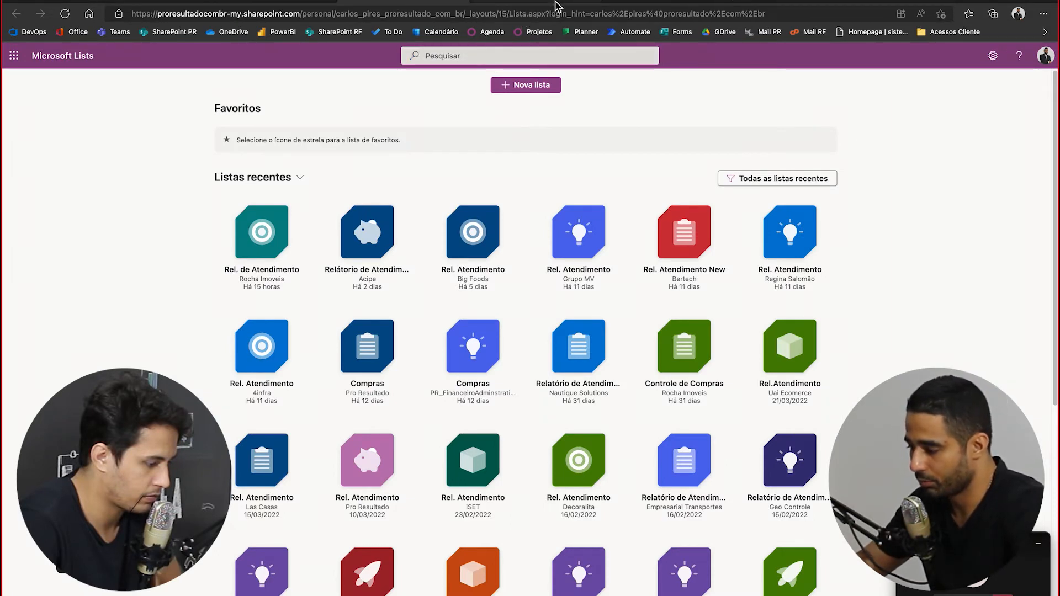
{"action": "scroll", "coordinate": [456, 269], "scroll_direction": "down", "scroll_amount": 7}
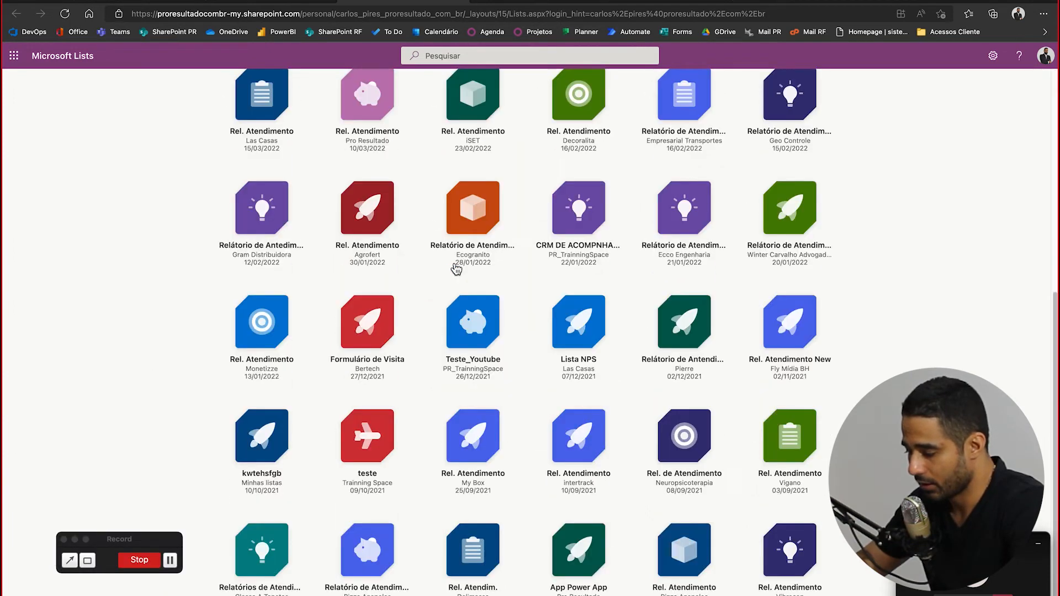
{"action": "scroll", "coordinate": [456, 269], "scroll_direction": "up", "scroll_amount": 7}
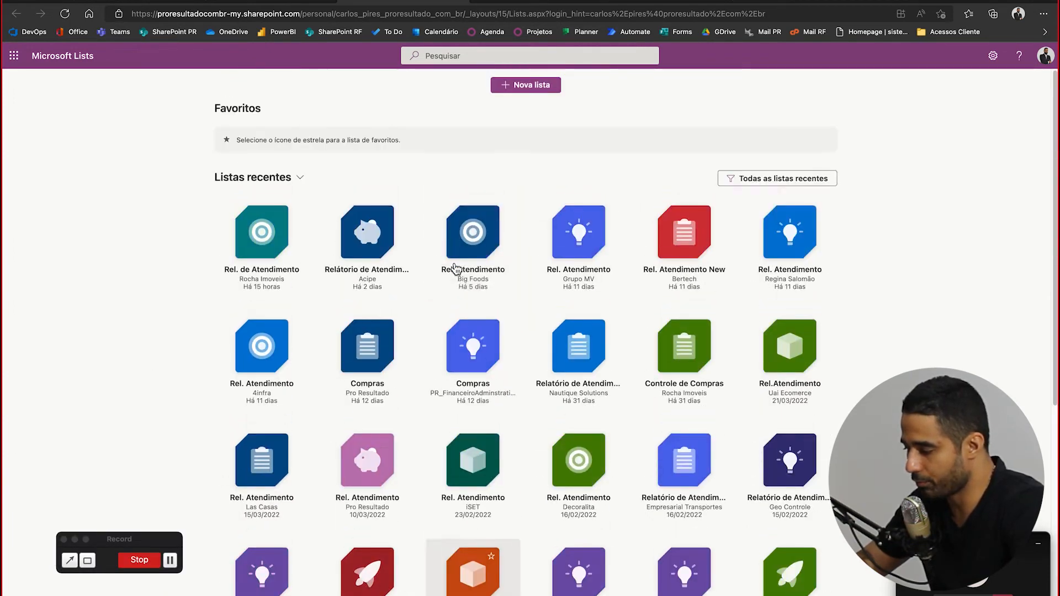
View the blank list's name, colour, icon and save location options, cancel it, and browse the existing recent lists
{"action": "left_click", "coordinate": [519, 94]}
{"action": "left_click", "coordinate": [253, 196]}
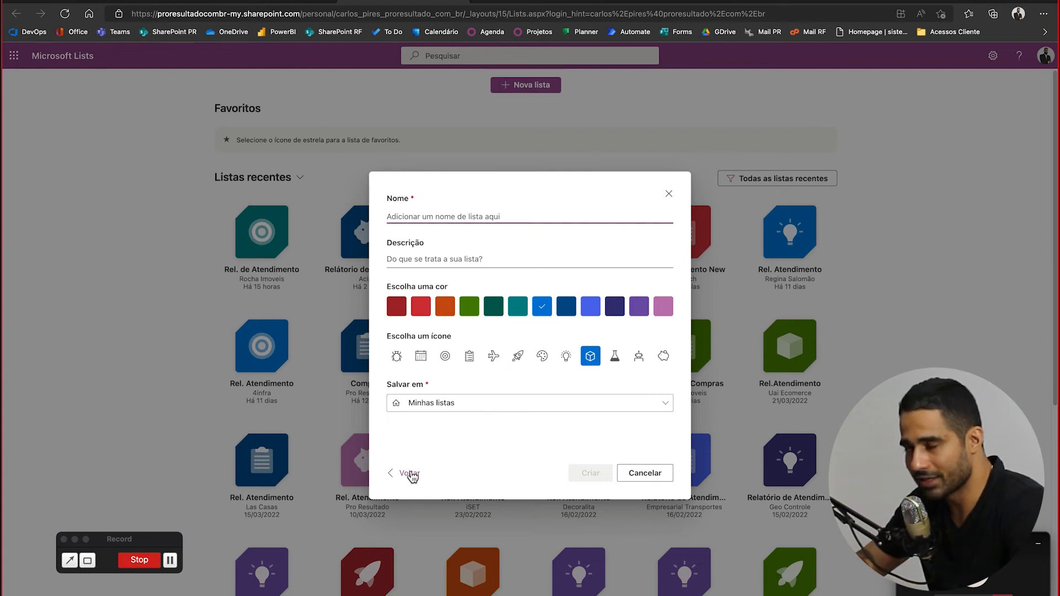
{"action": "left_click", "coordinate": [669, 195]}
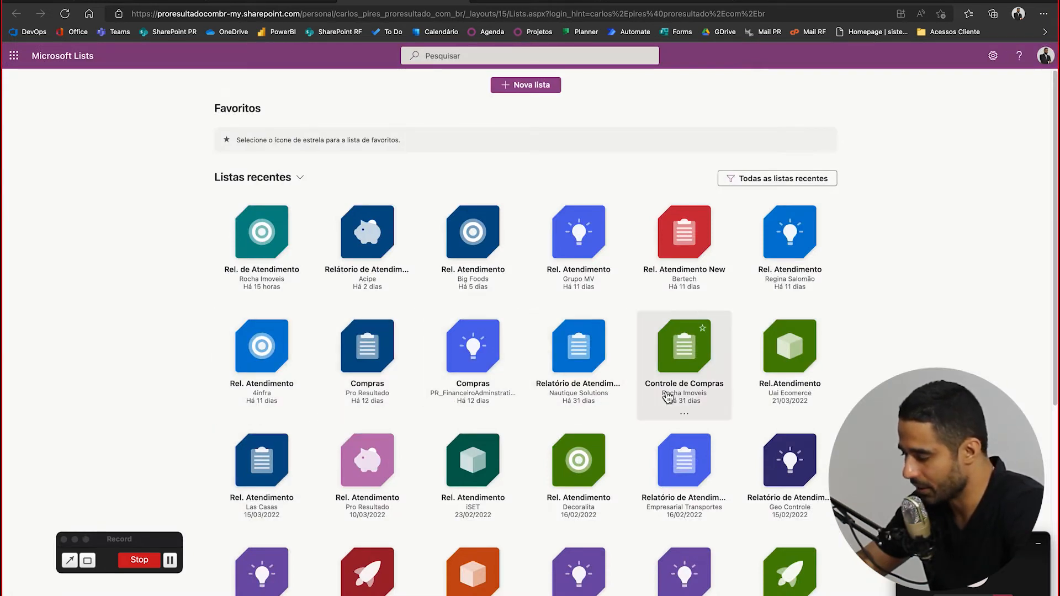
{"action": "scroll", "coordinate": [502, 528], "scroll_direction": "down", "scroll_amount": 3}
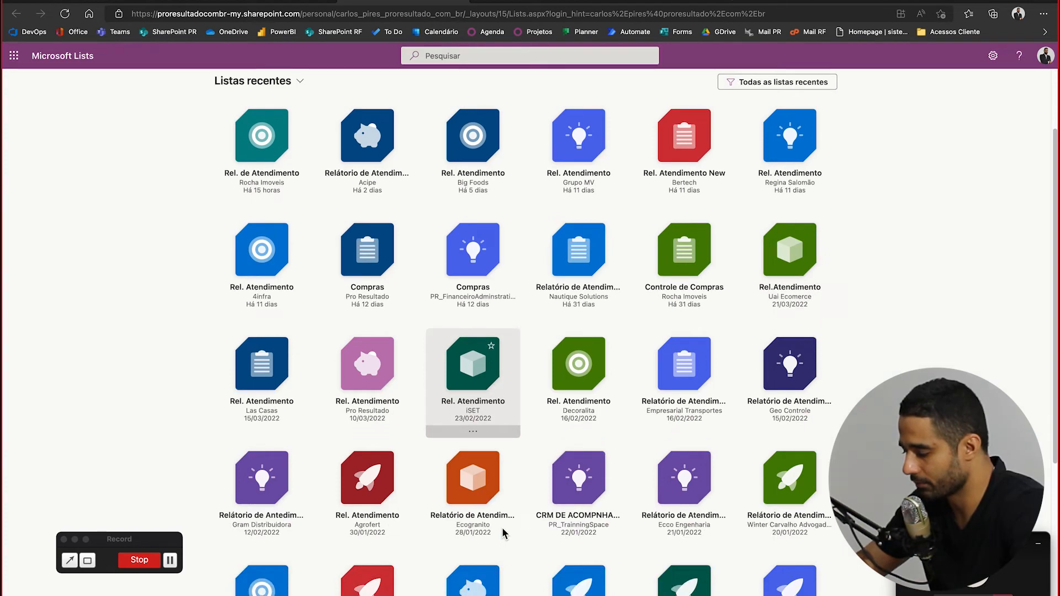
{"action": "scroll", "coordinate": [504, 533], "scroll_direction": "down", "scroll_amount": 5}
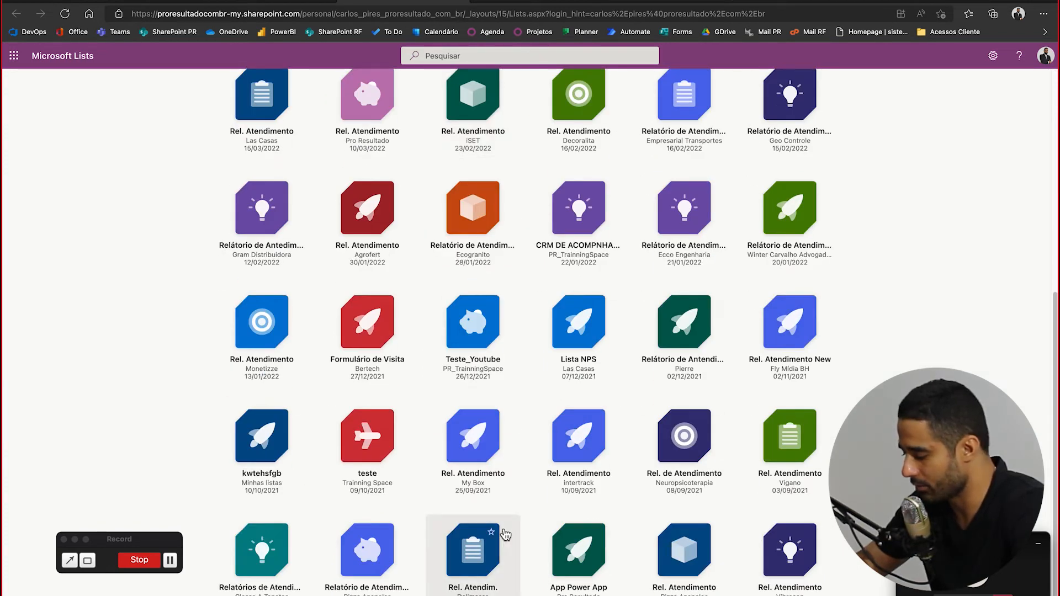
{"action": "scroll", "coordinate": [504, 530], "scroll_direction": "up", "scroll_amount": 7}
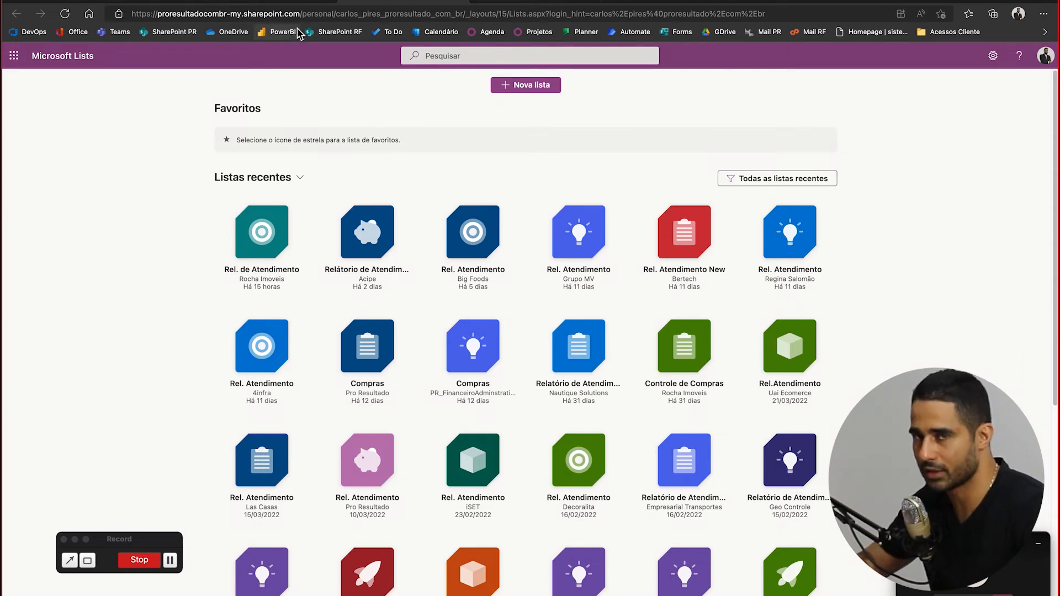
Open the Microsoft 365 admin center from the Office apps page and expand the Usuários and Teams e grupos sections
{"action": "left_click", "coordinate": [284, 1]}
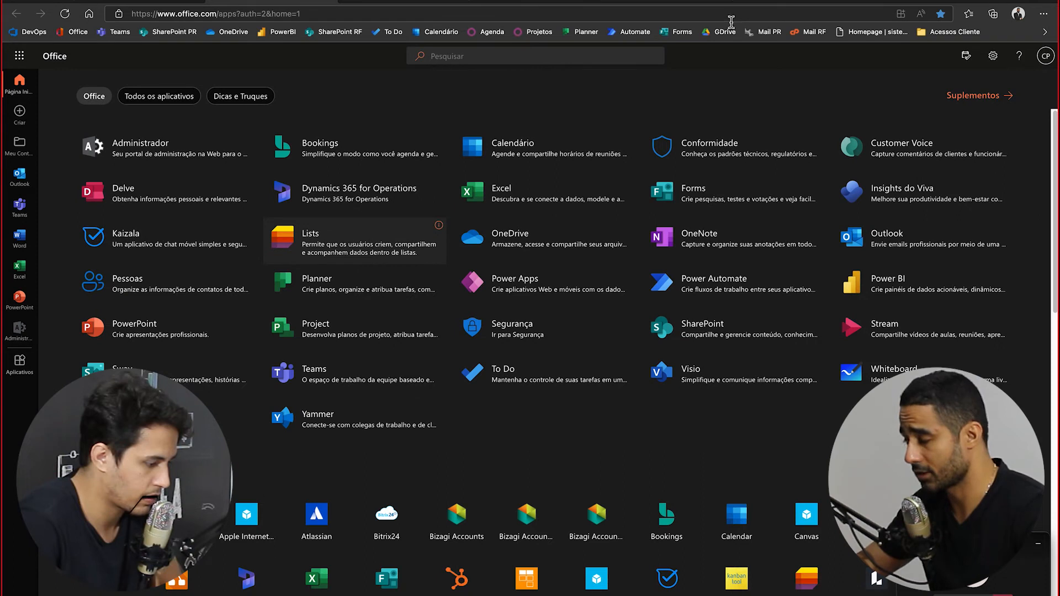
{"action": "left_click", "coordinate": [11, 329]}
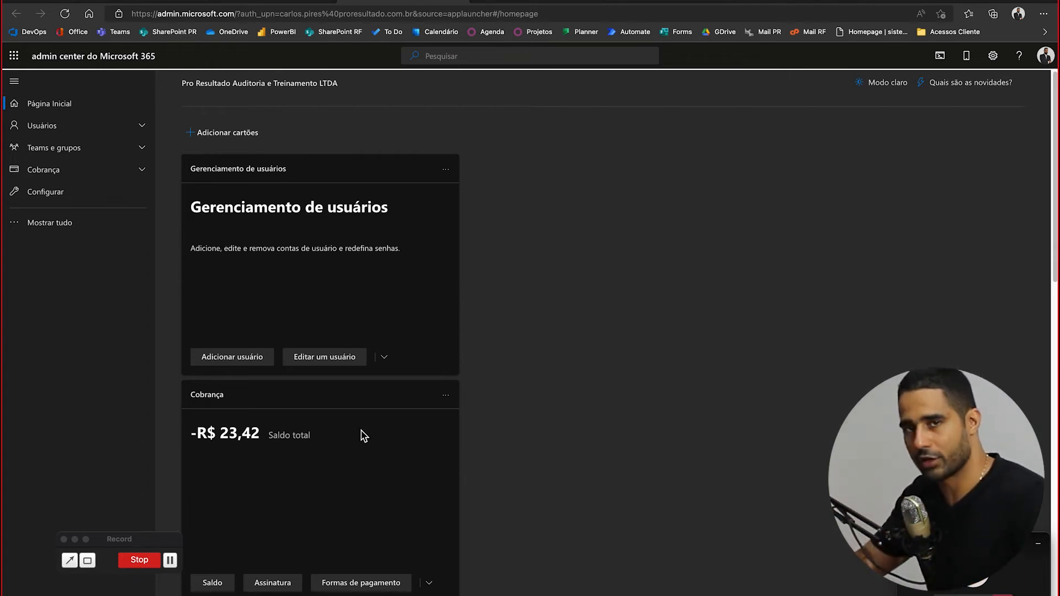
{"action": "left_click", "coordinate": [69, 133]}
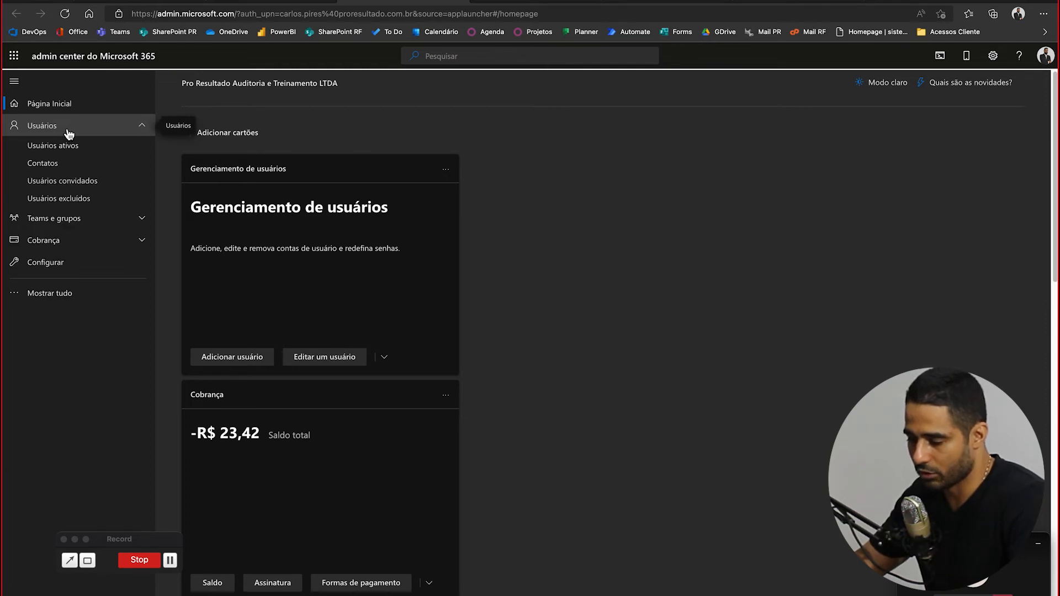
{"action": "left_click", "coordinate": [67, 221]}
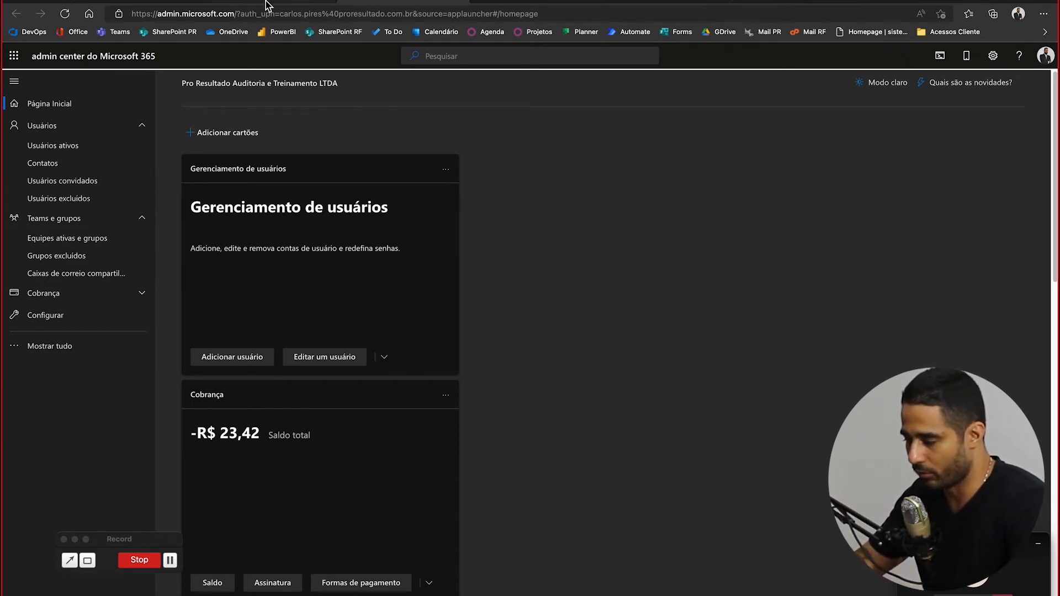
View the site creation options on the SharePoint start page, discard the panel, and look at the Projeto Office 365 site
{"action": "left_click", "coordinate": [684, 5]}
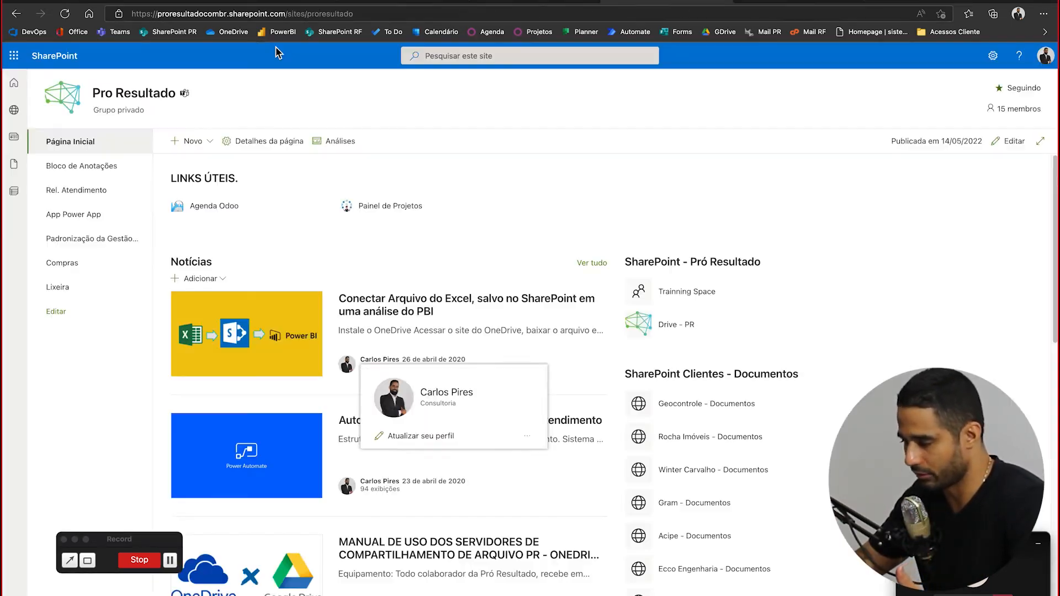
{"action": "left_click", "coordinate": [45, 58]}
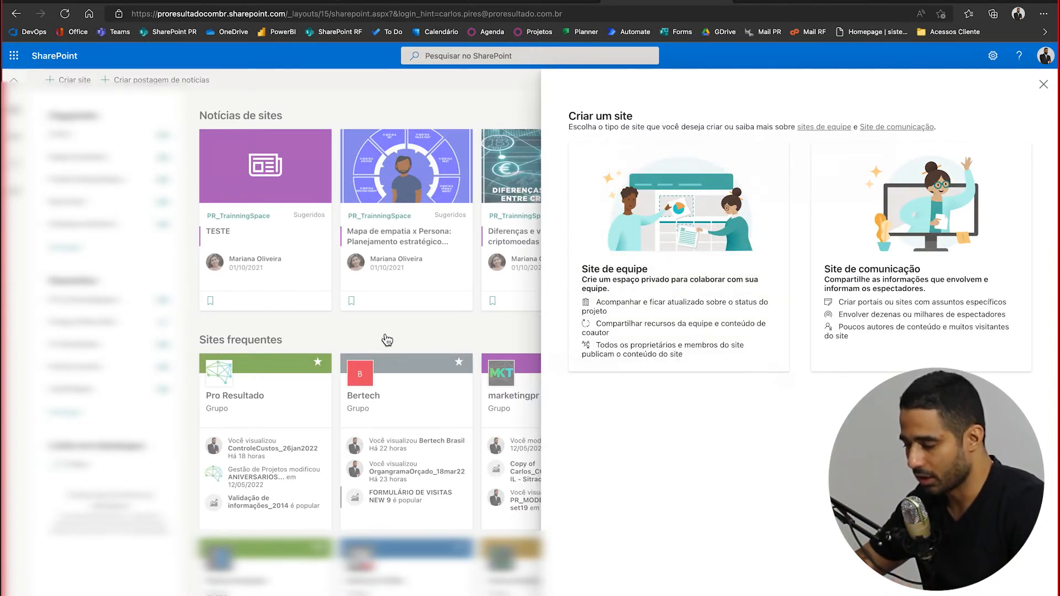
{"action": "left_click", "coordinate": [87, 328]}
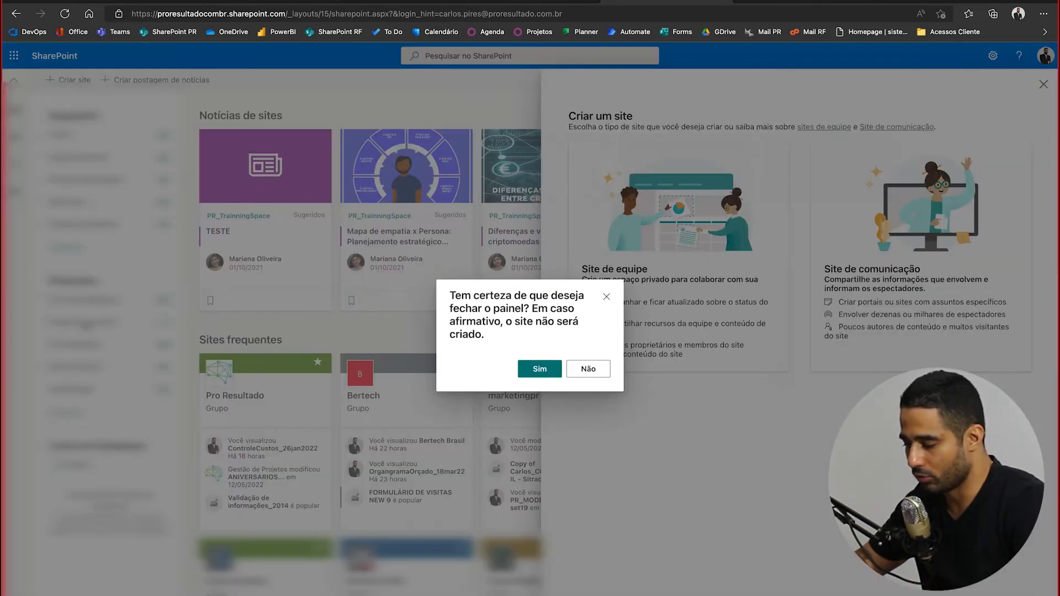
{"action": "left_click", "coordinate": [544, 370]}
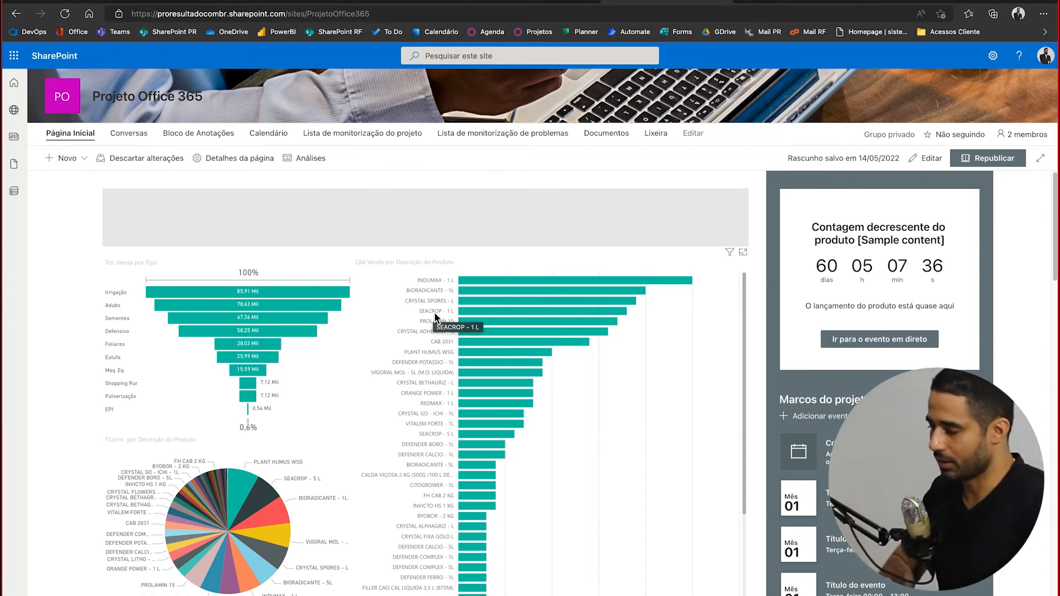
{"action": "left_click", "coordinate": [73, 66]}
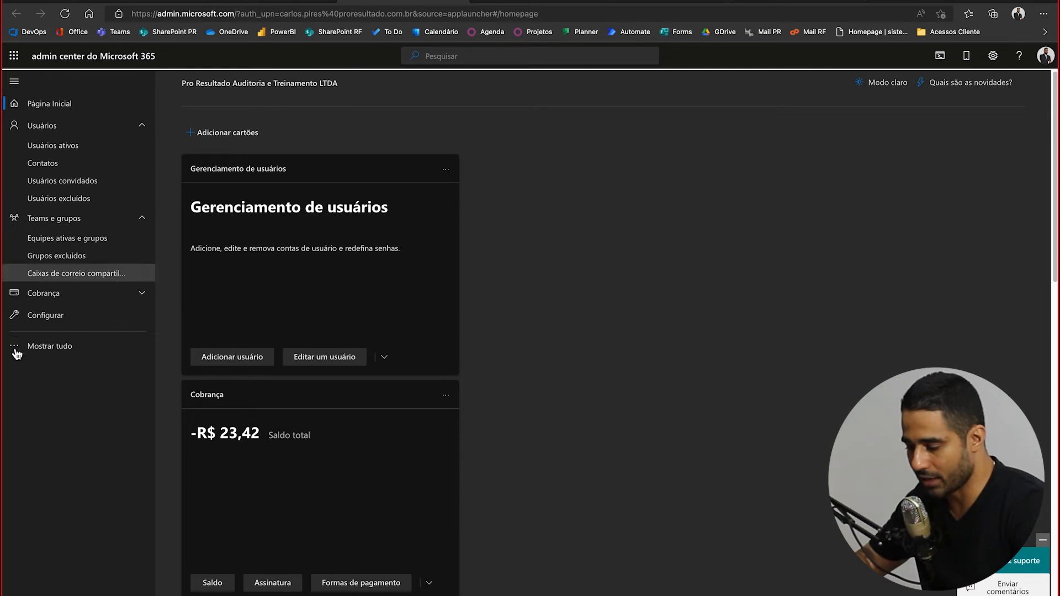
Show all Microsoft 365 admin center sections and open the Sites ativos page of the SharePoint admin center
{"action": "left_click", "coordinate": [52, 345]}
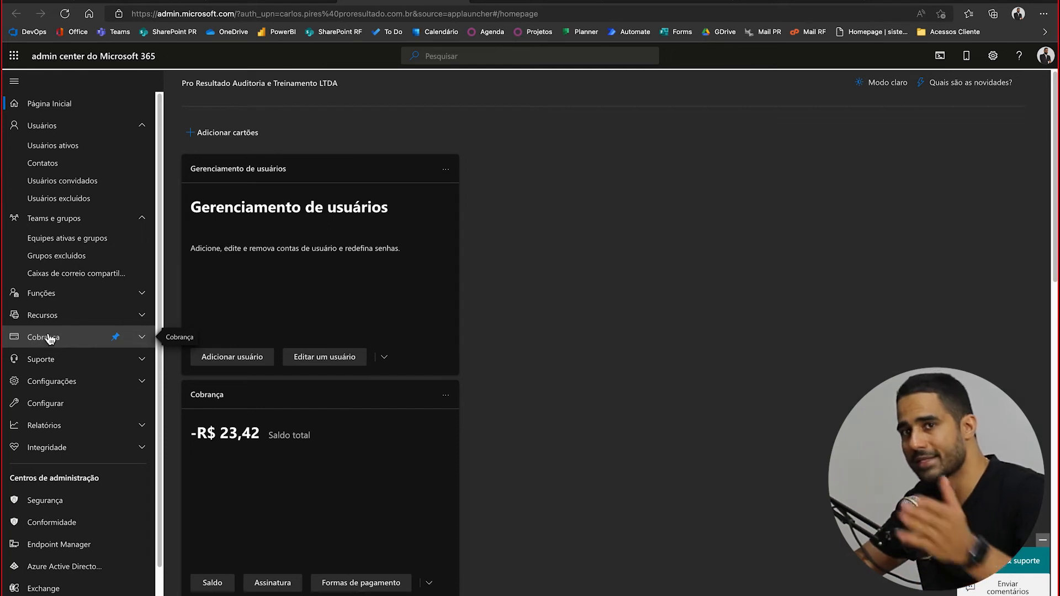
{"action": "scroll", "coordinate": [48, 352], "scroll_direction": "down", "scroll_amount": 1}
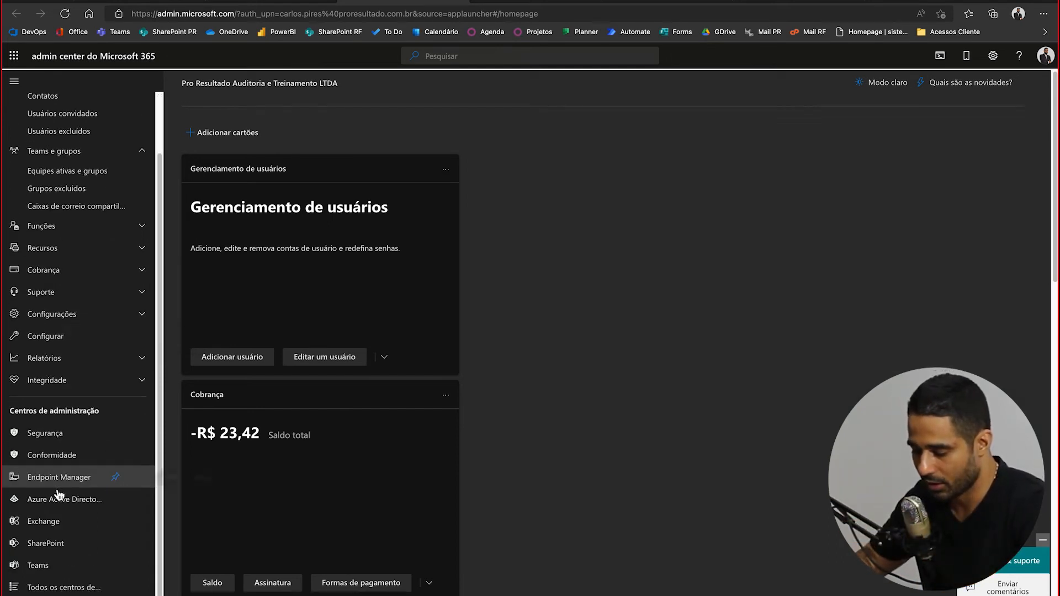
{"action": "left_click", "coordinate": [60, 545]}
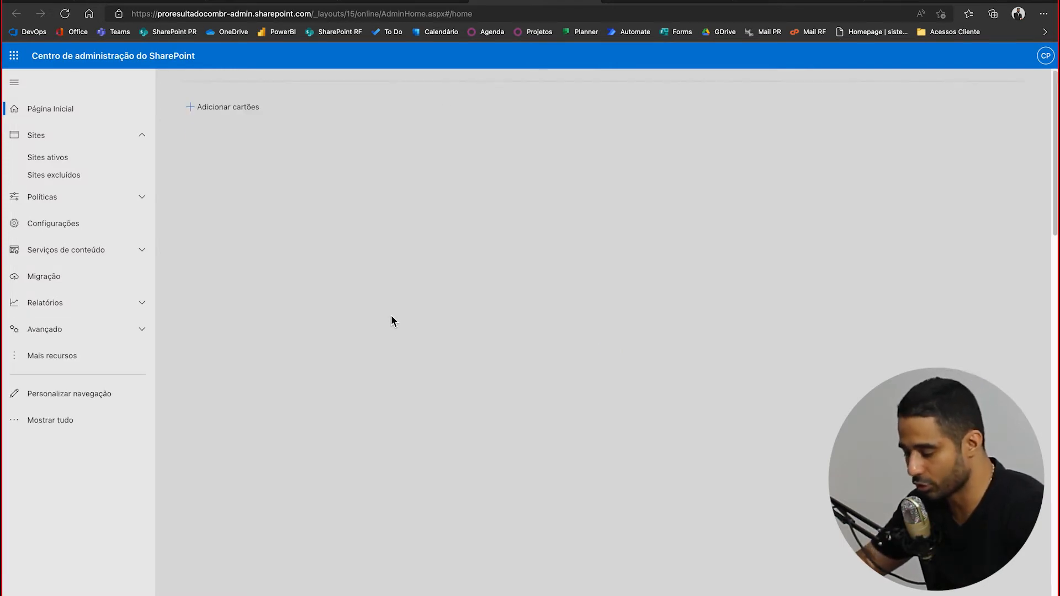
{"action": "scroll", "coordinate": [375, 353], "scroll_direction": "down", "scroll_amount": 3}
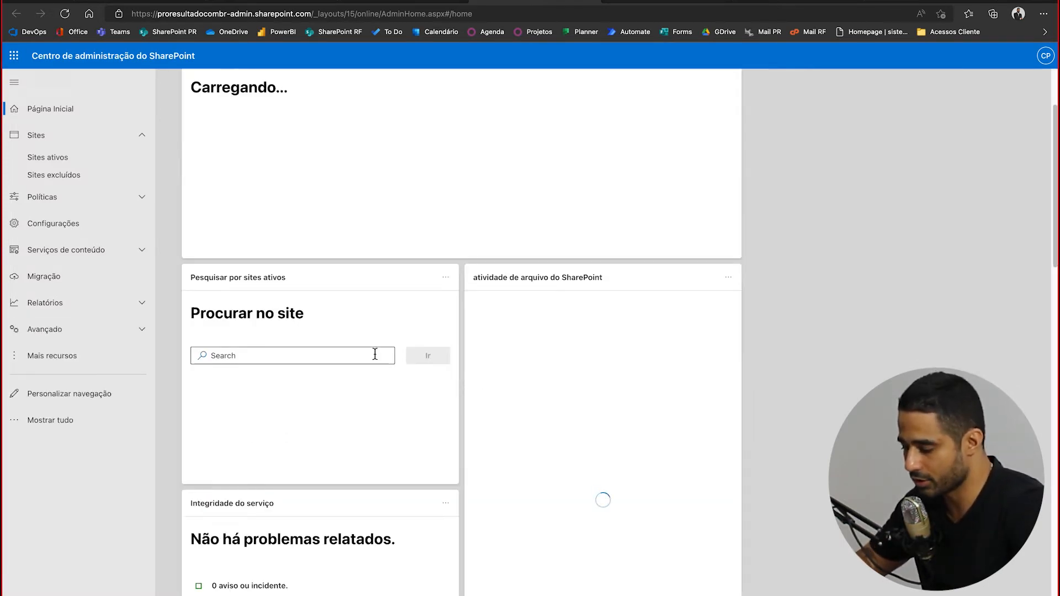
{"action": "left_click", "coordinate": [48, 158]}
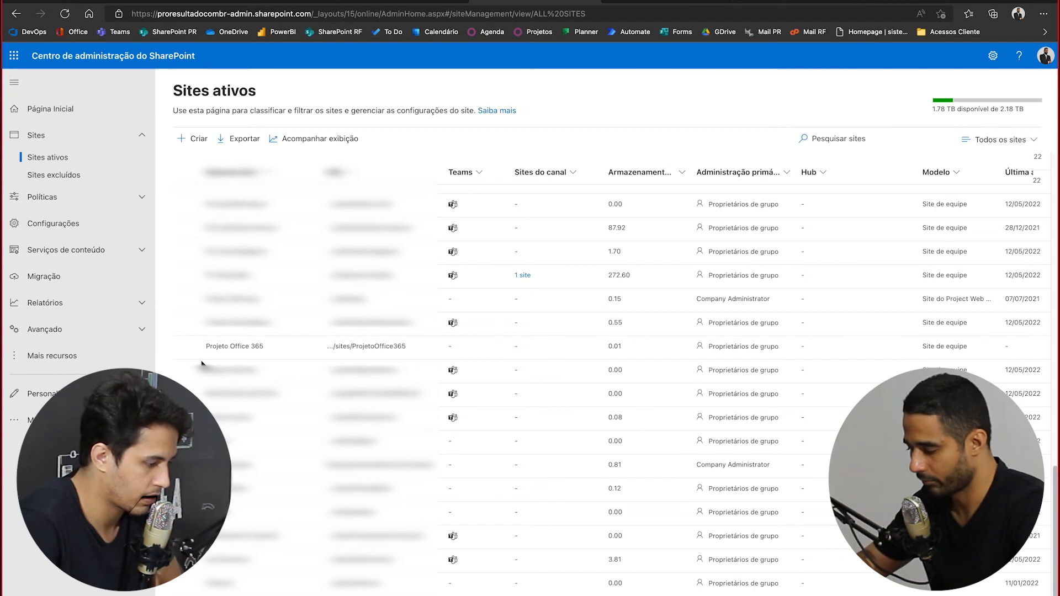
Select the Projeto Office 365 site, view its Hub and deletion options, and deselect it
{"action": "left_click", "coordinate": [186, 347]}
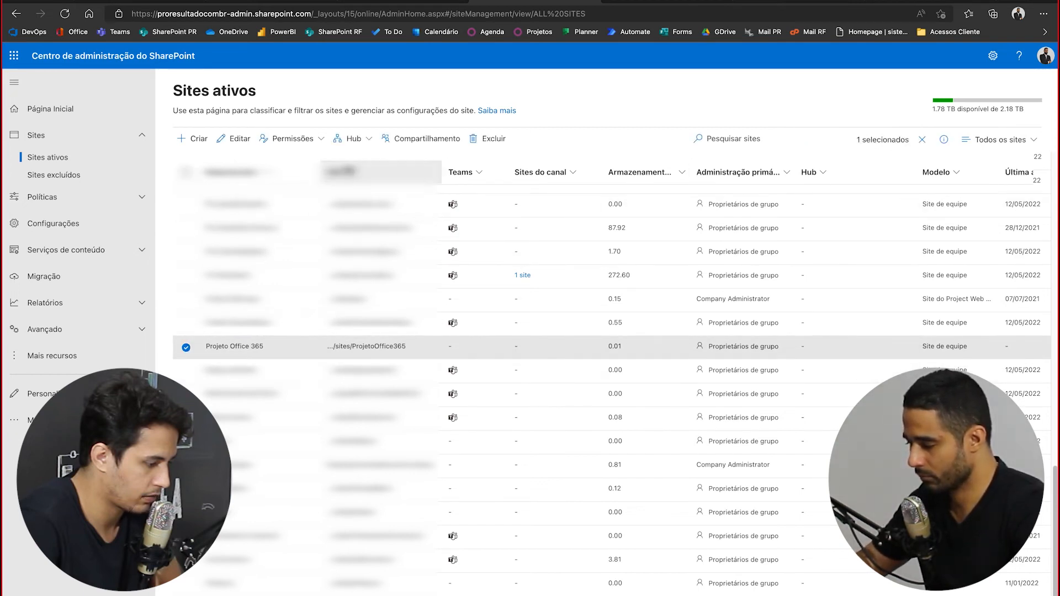
{"action": "left_click", "coordinate": [369, 141]}
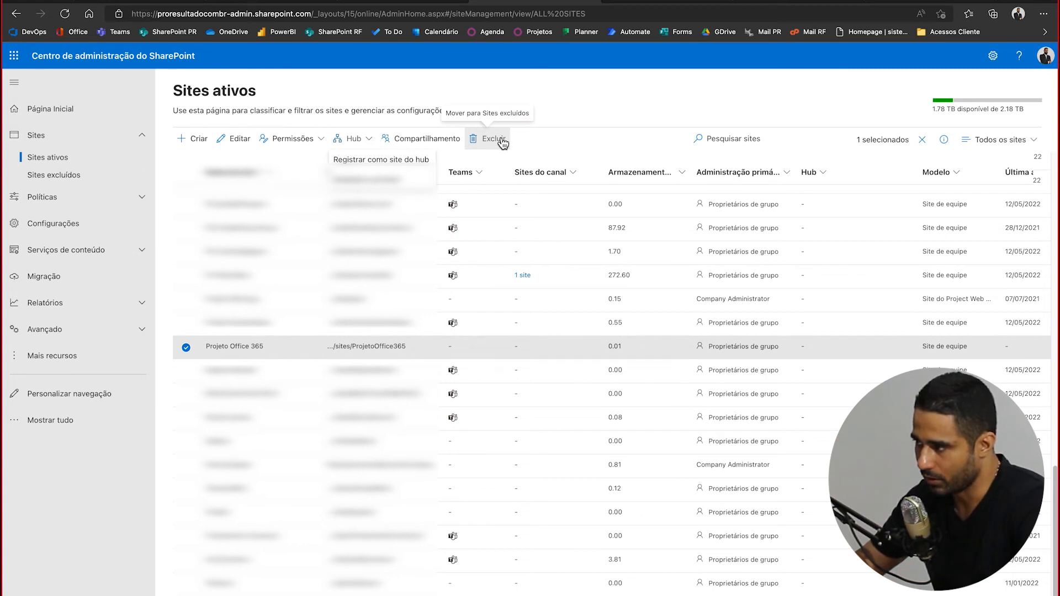
{"action": "left_click", "coordinate": [186, 347]}
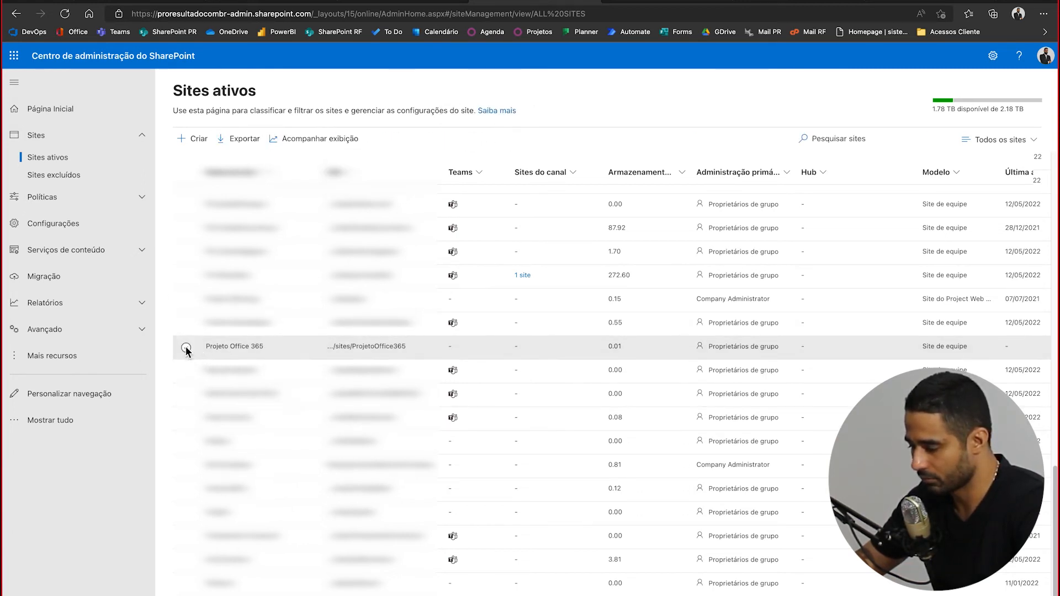
Review the Projeto Office 365 site's general, activity, permissions and policies details, close them, and return to the SharePoint start page
{"action": "left_click", "coordinate": [240, 348]}
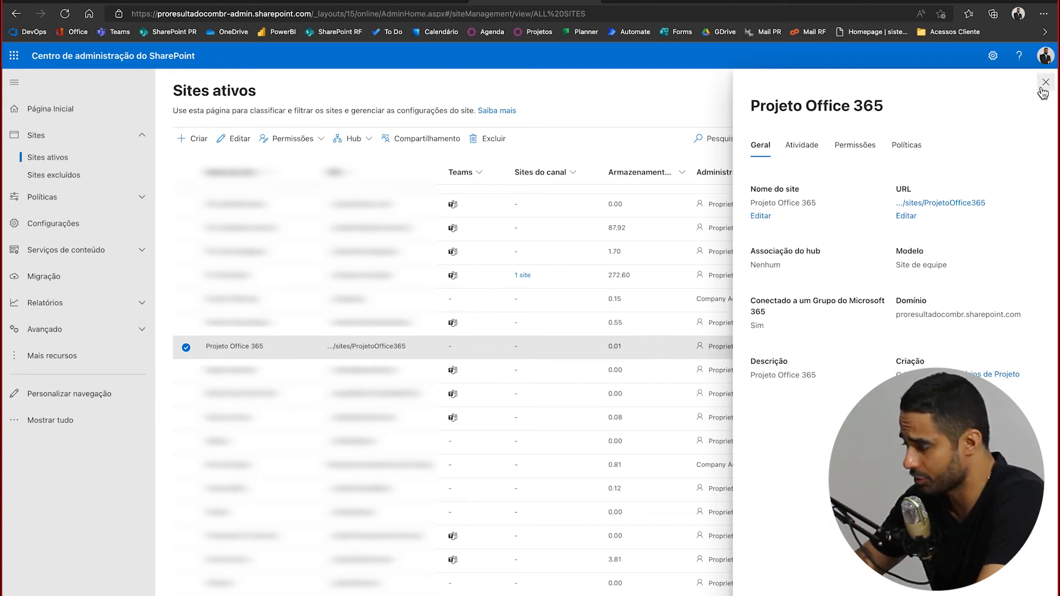
{"action": "left_click", "coordinate": [816, 148]}
{"action": "left_click", "coordinate": [840, 147]}
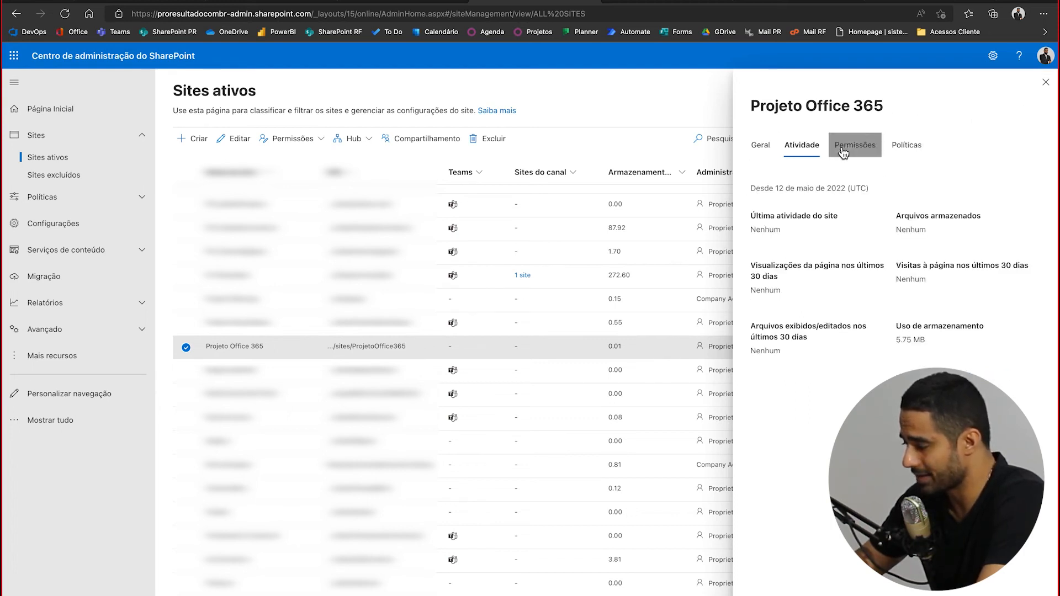
{"action": "left_click", "coordinate": [908, 148]}
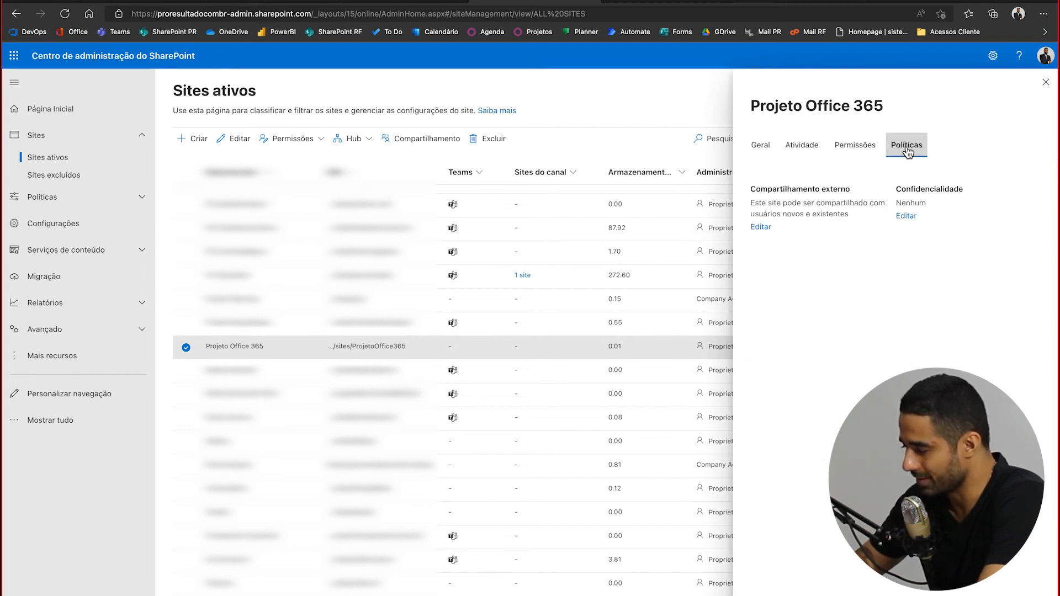
{"action": "left_click", "coordinate": [766, 148]}
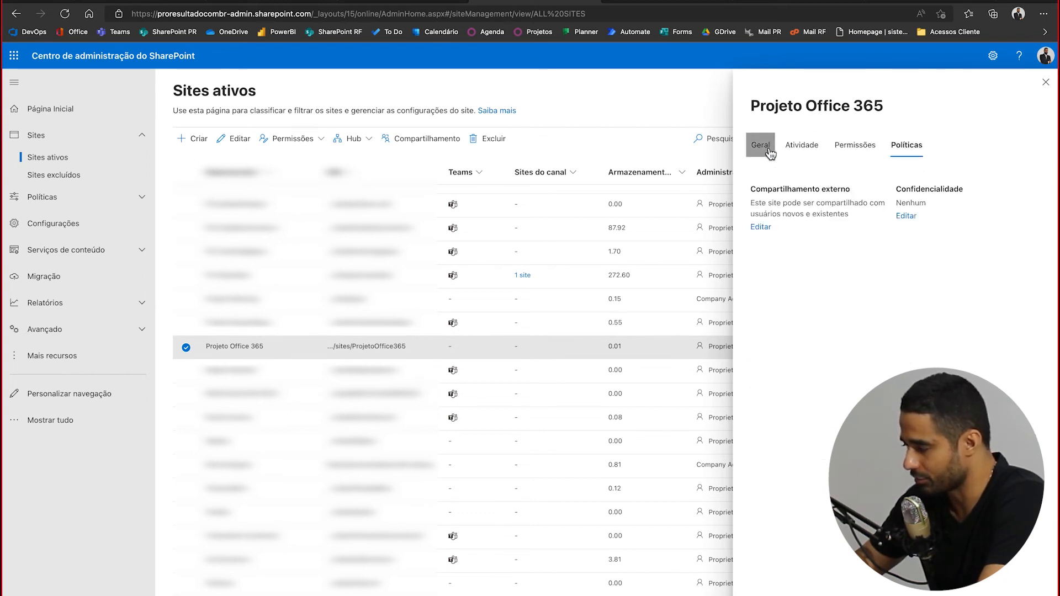
{"action": "left_click", "coordinate": [1047, 84]}
{"action": "left_click", "coordinate": [793, 5]}
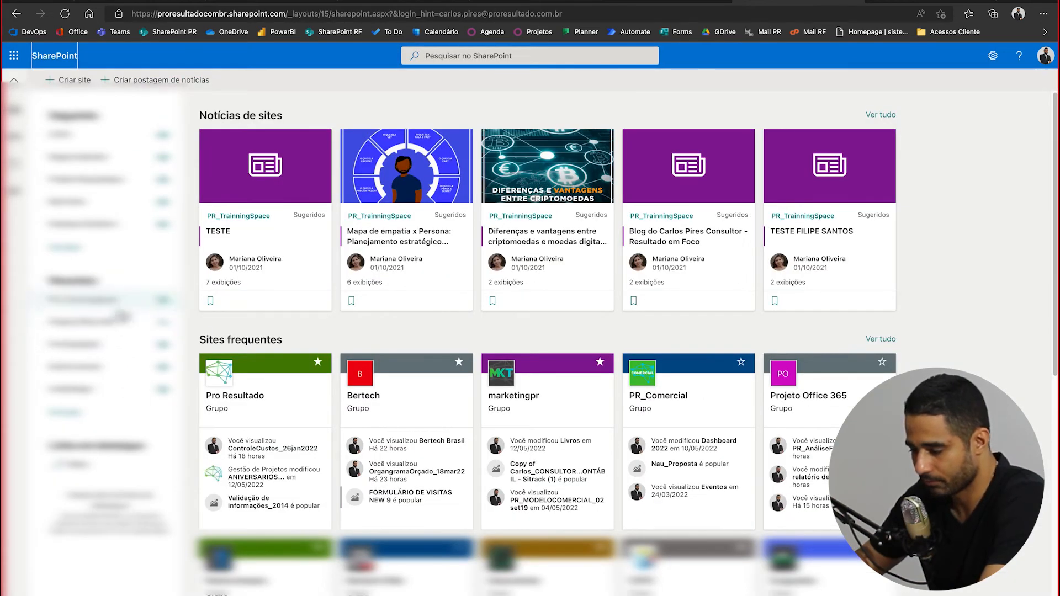
Open the Projeto Office 365 site, change its appearance to vertical navigation, and reload the site
{"action": "left_click", "coordinate": [106, 324]}
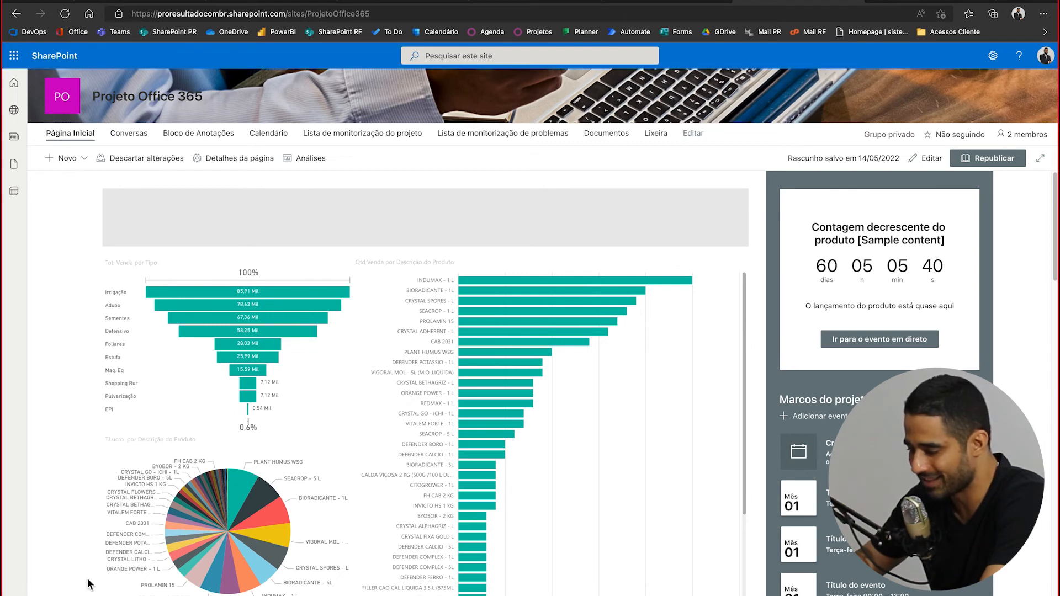
{"action": "left_click", "coordinate": [993, 55]}
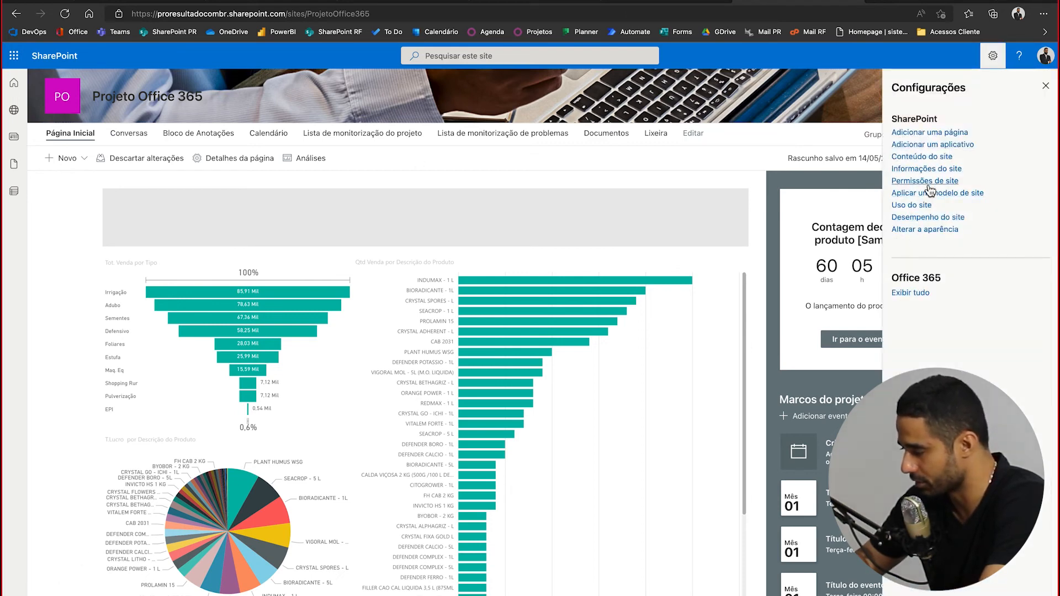
{"action": "left_click", "coordinate": [920, 230]}
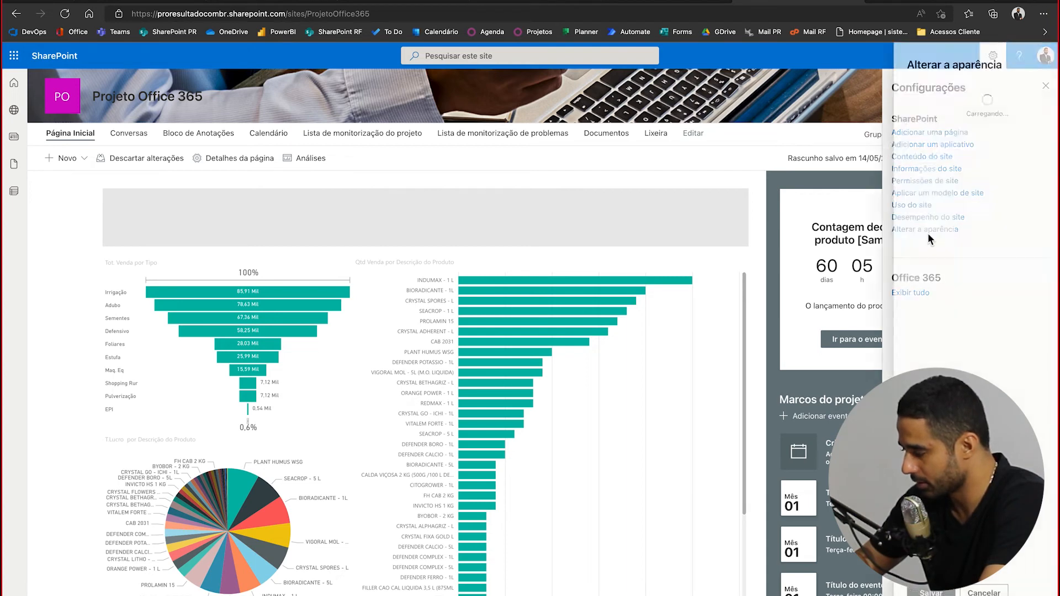
{"action": "left_click", "coordinate": [927, 158]}
{"action": "left_click", "coordinate": [966, 173]}
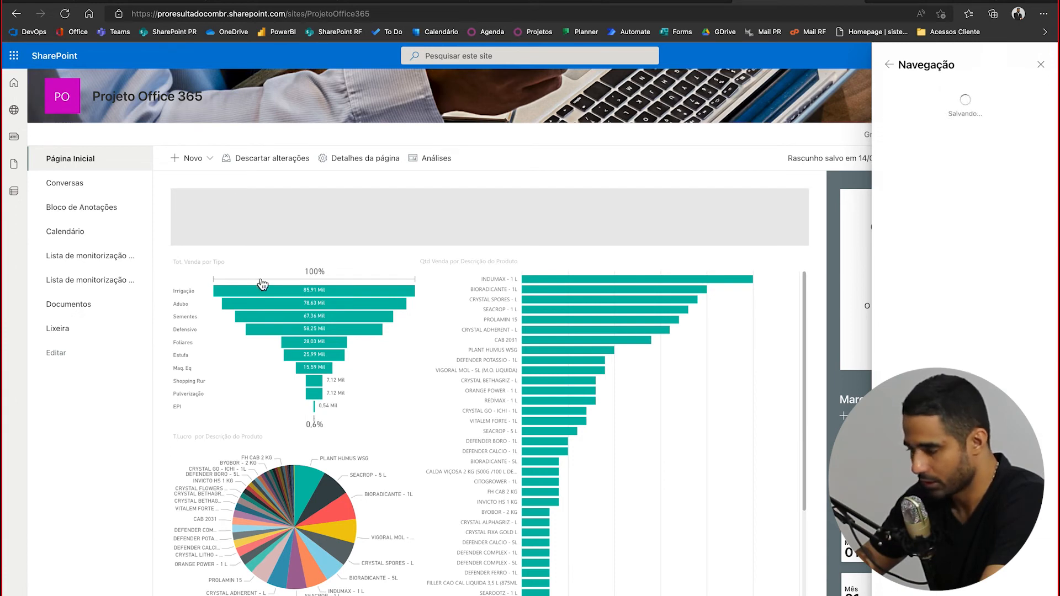
{"action": "left_click", "coordinate": [386, 13]}
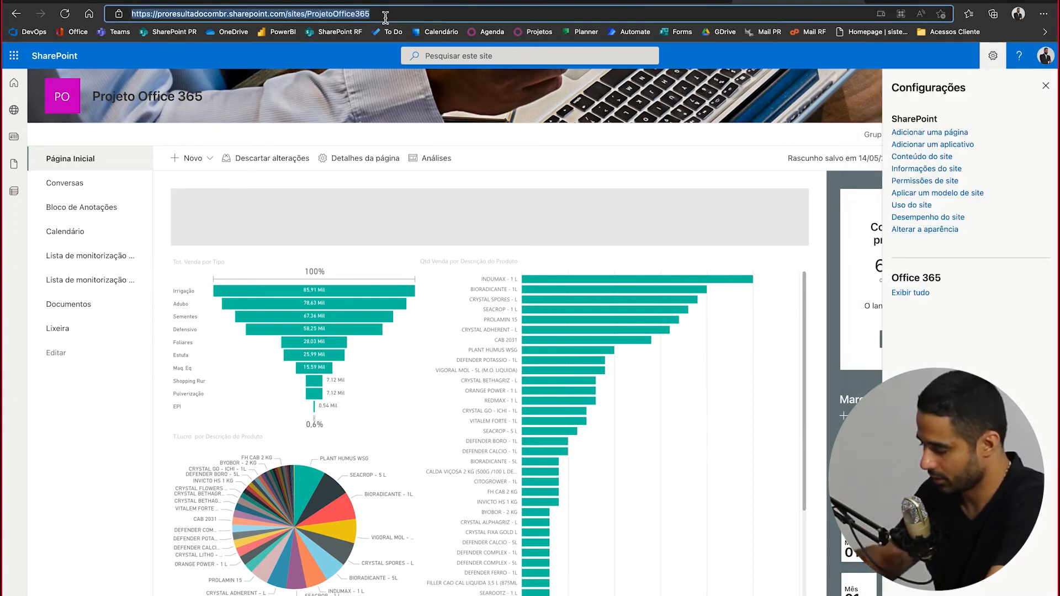
{"action": "key", "text": "Return"}
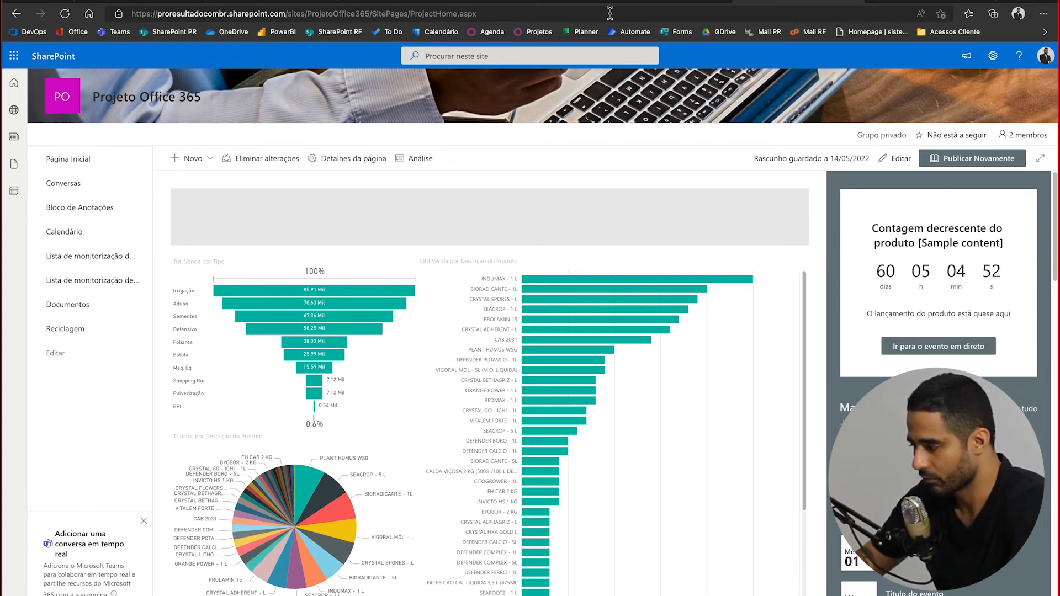
Delete the Projeto Office 365 site with its Microsoft 365 group and all resources from Sites ativos in the SharePoint admin center
{"action": "left_click", "coordinate": [412, 3]}
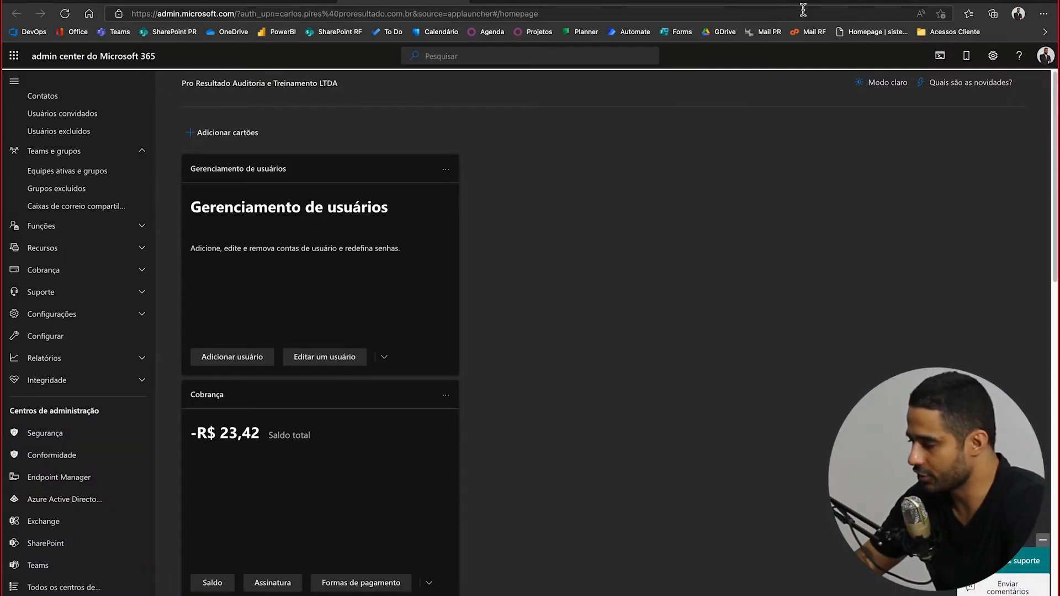
{"action": "left_click", "coordinate": [784, 3]}
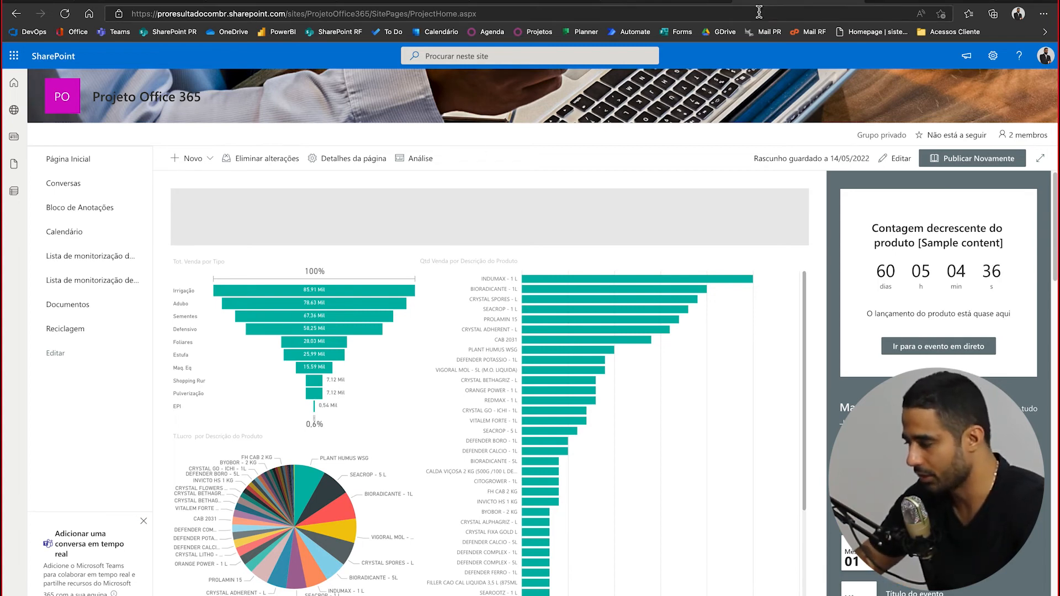
{"action": "left_click", "coordinate": [536, 4]}
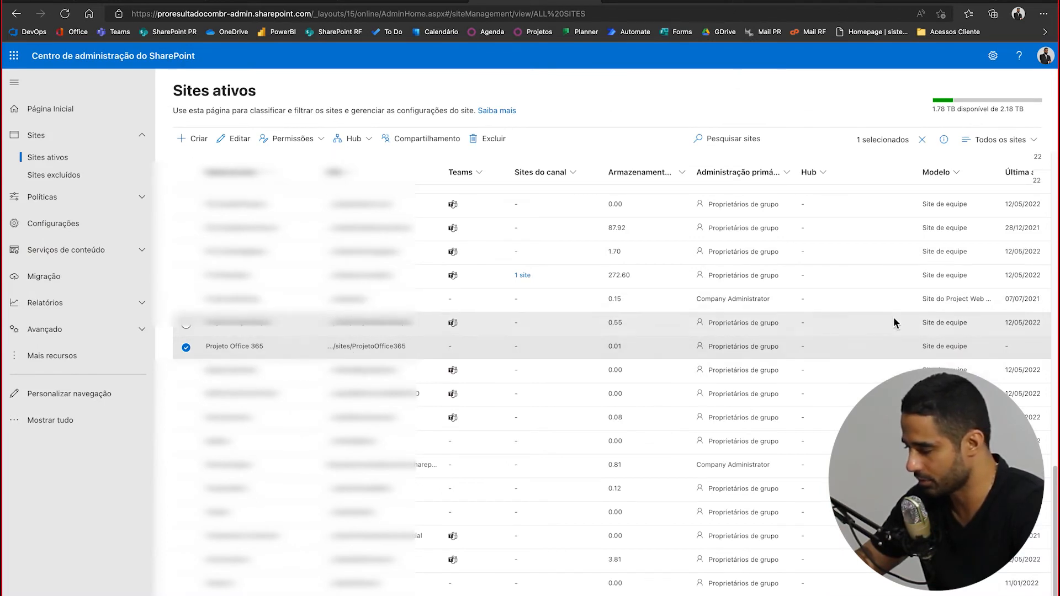
{"action": "left_click", "coordinate": [500, 142]}
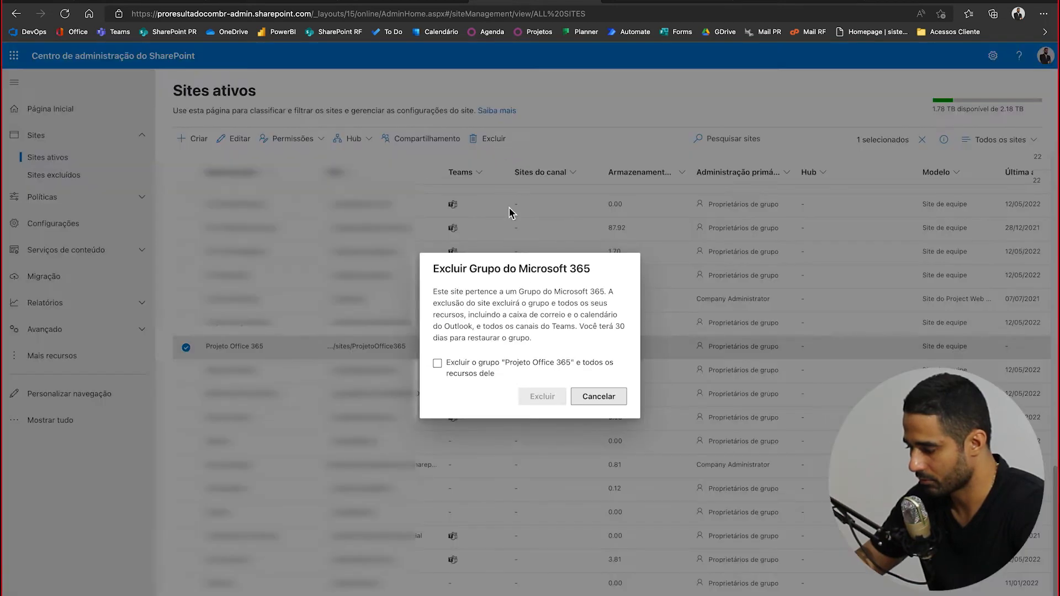
{"action": "left_click", "coordinate": [437, 364]}
{"action": "left_click", "coordinate": [438, 363]}
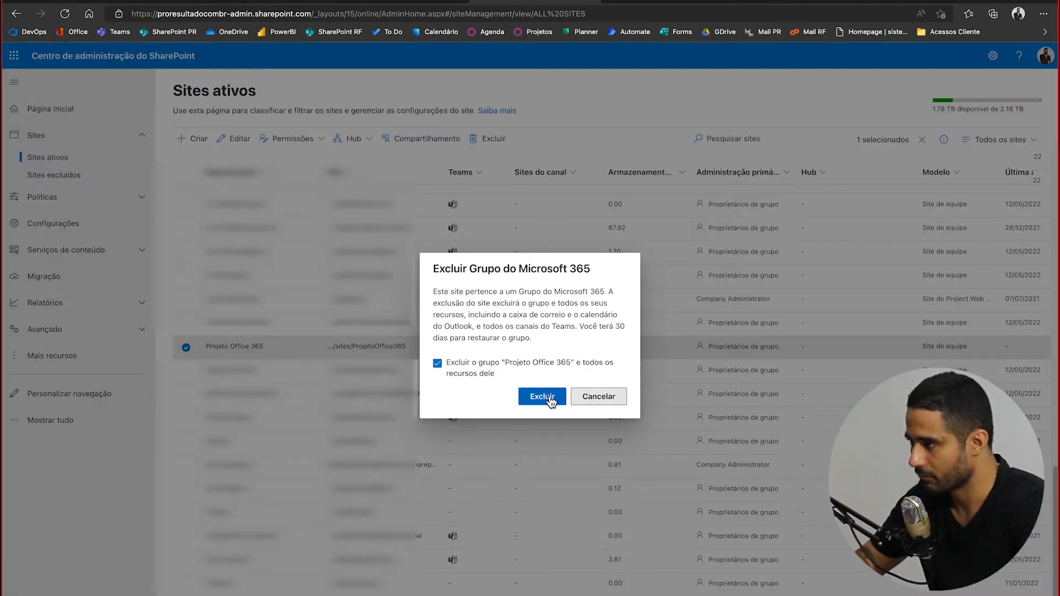
{"action": "left_click", "coordinate": [549, 397]}
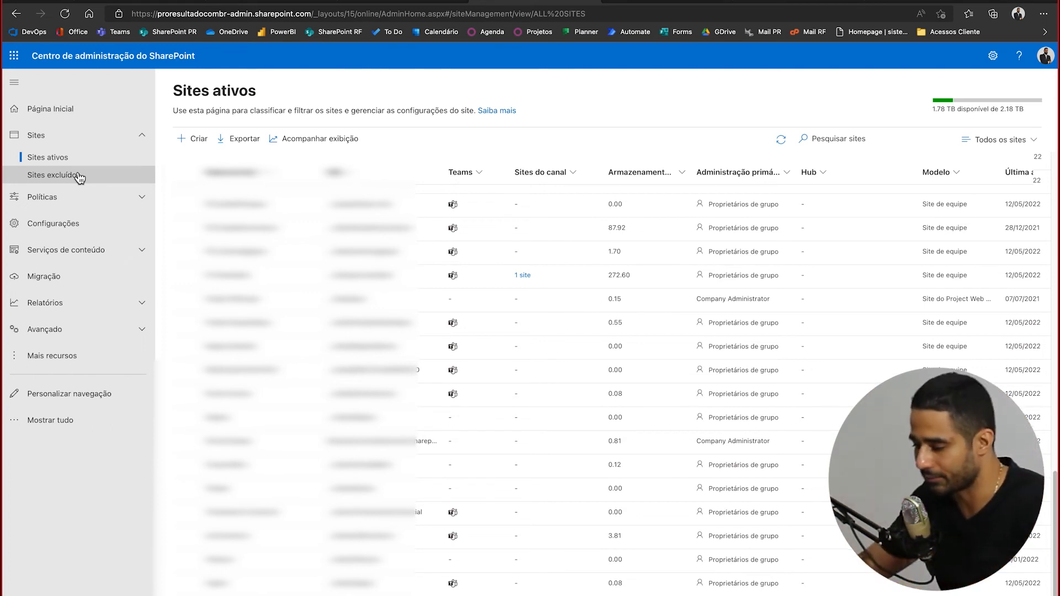
Open Sites excluídos and select Projeto Office 365 to view its restore and permanent deletion options
{"action": "left_click", "coordinate": [80, 176]}
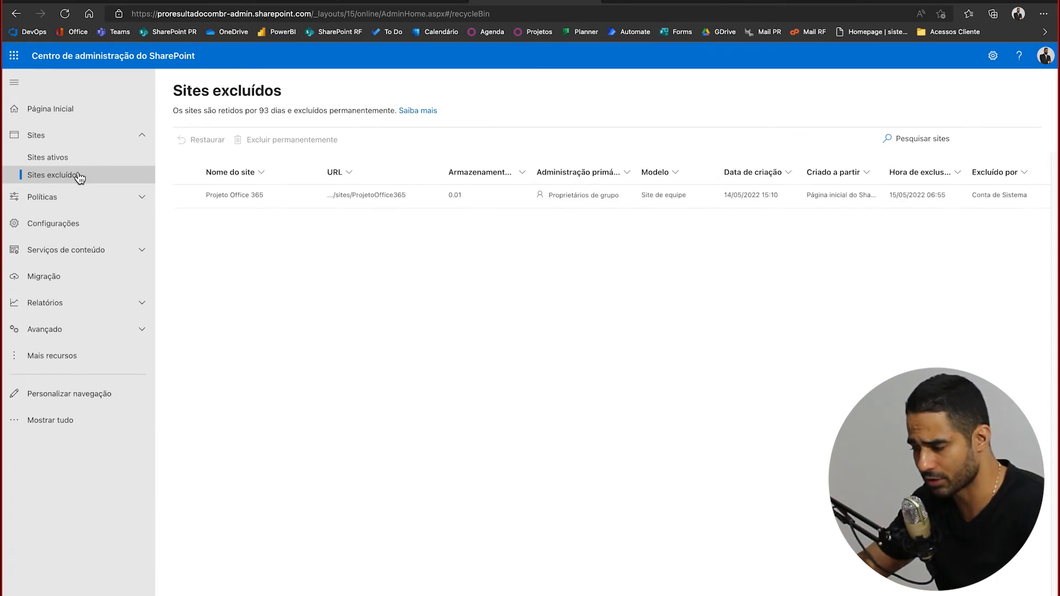
{"action": "left_click", "coordinate": [185, 197]}
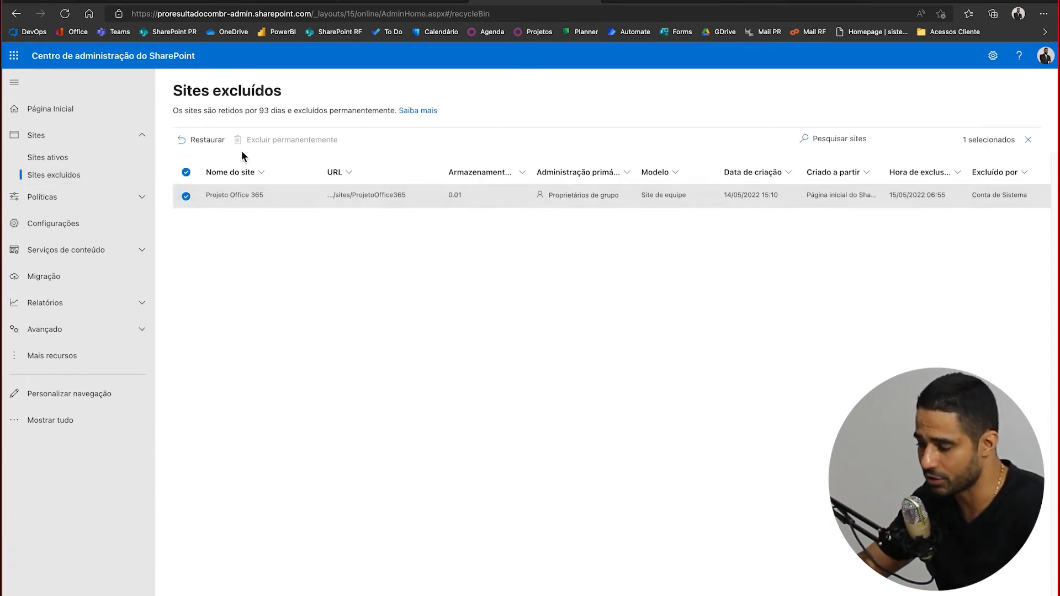
{"action": "mouse_move", "coordinate": [284, 143]}
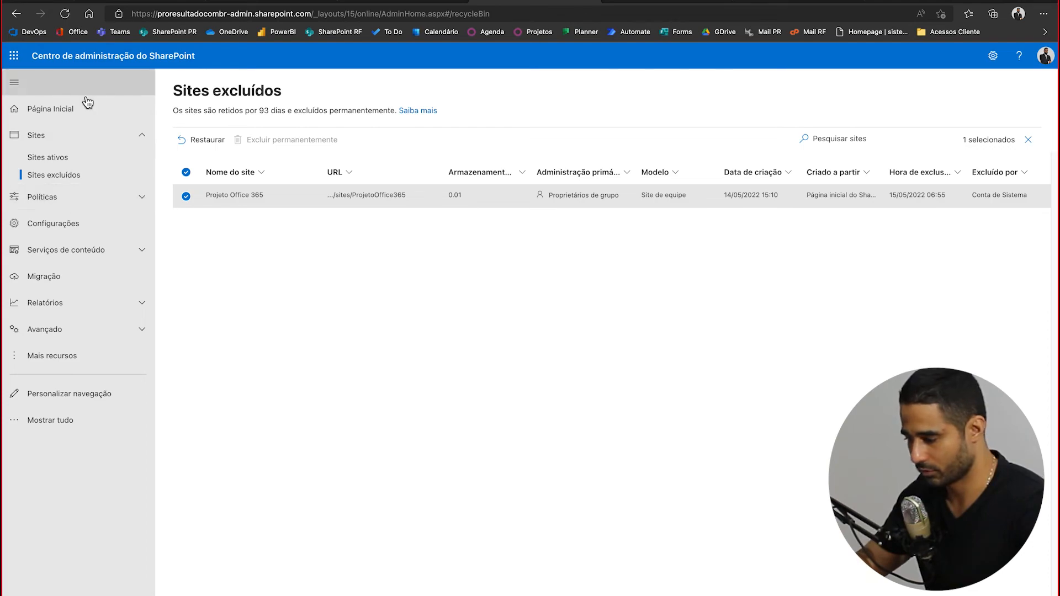
Switch to Microsoft Teams and look through the existing teams and their Geral channels, collapsing the expanded teams
{"action": "left_click", "coordinate": [594, 2]}
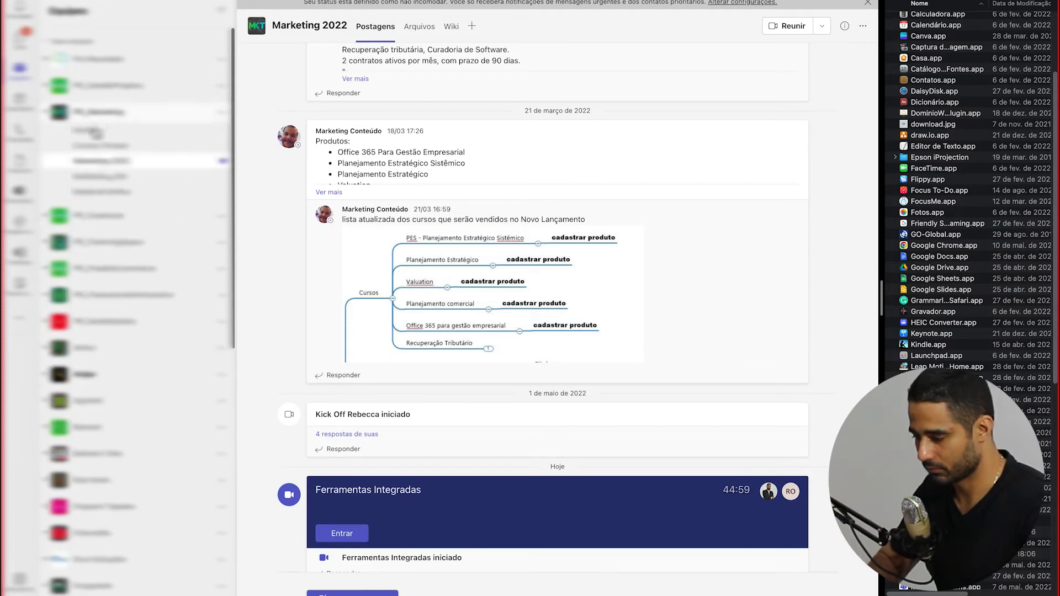
{"action": "left_click", "coordinate": [96, 137]}
{"action": "left_click", "coordinate": [93, 114]}
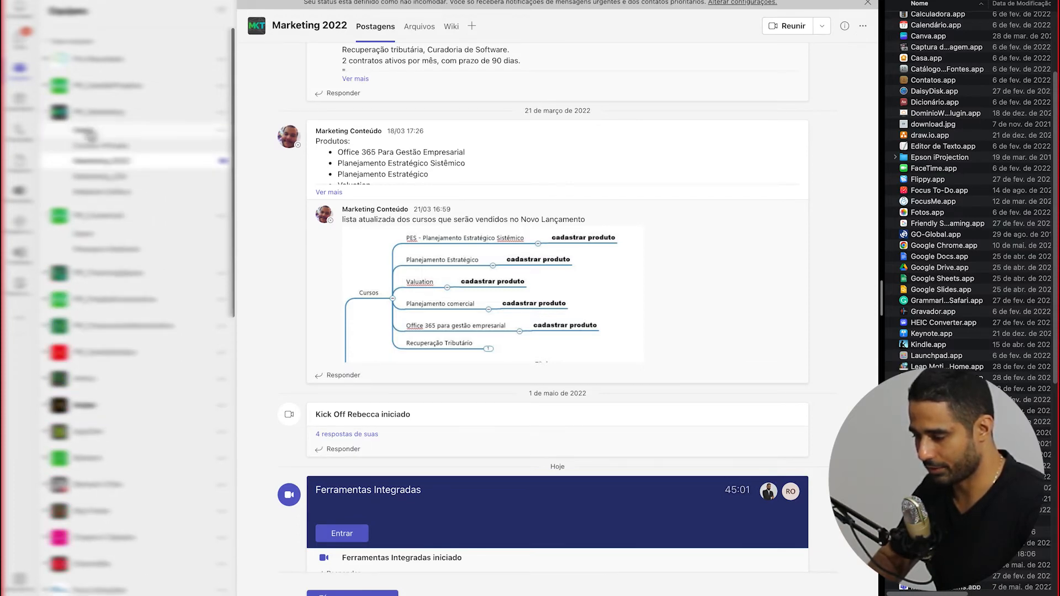
{"action": "left_click", "coordinate": [85, 131]}
{"action": "left_click", "coordinate": [53, 117]}
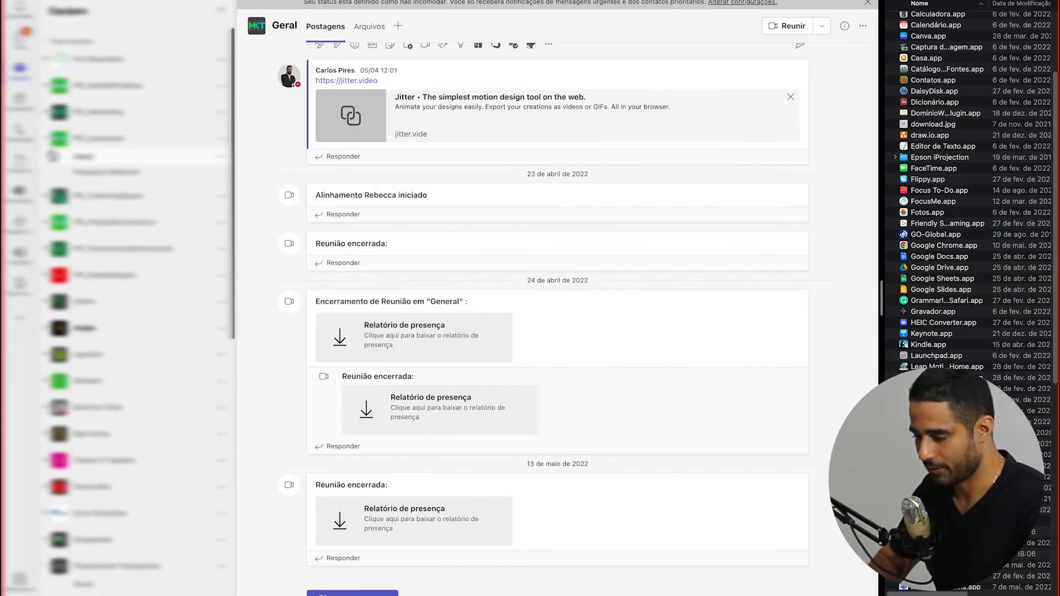
{"action": "left_click", "coordinate": [52, 143]}
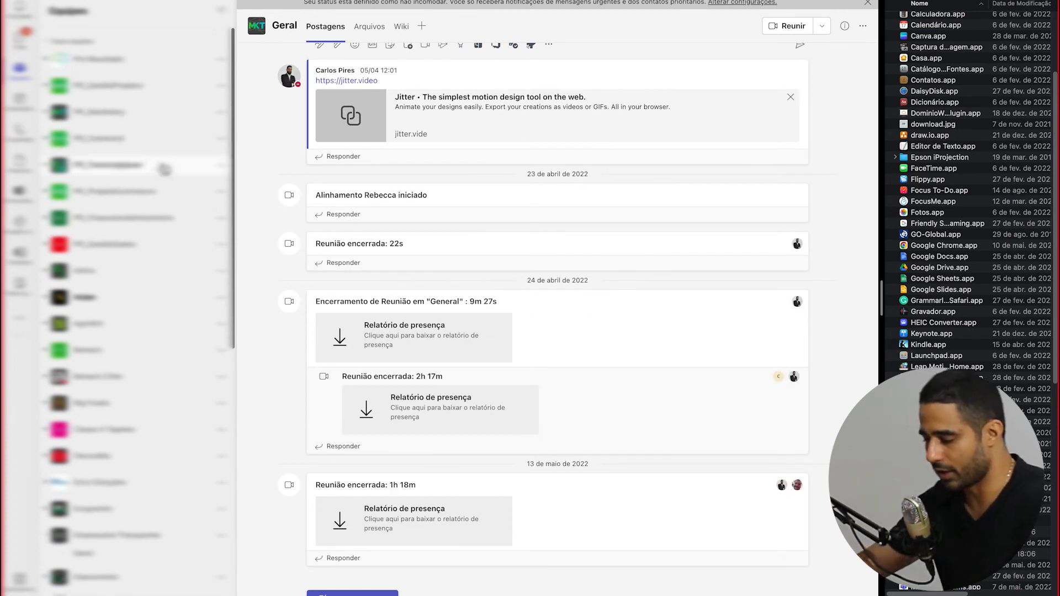
{"action": "left_click", "coordinate": [162, 281]}
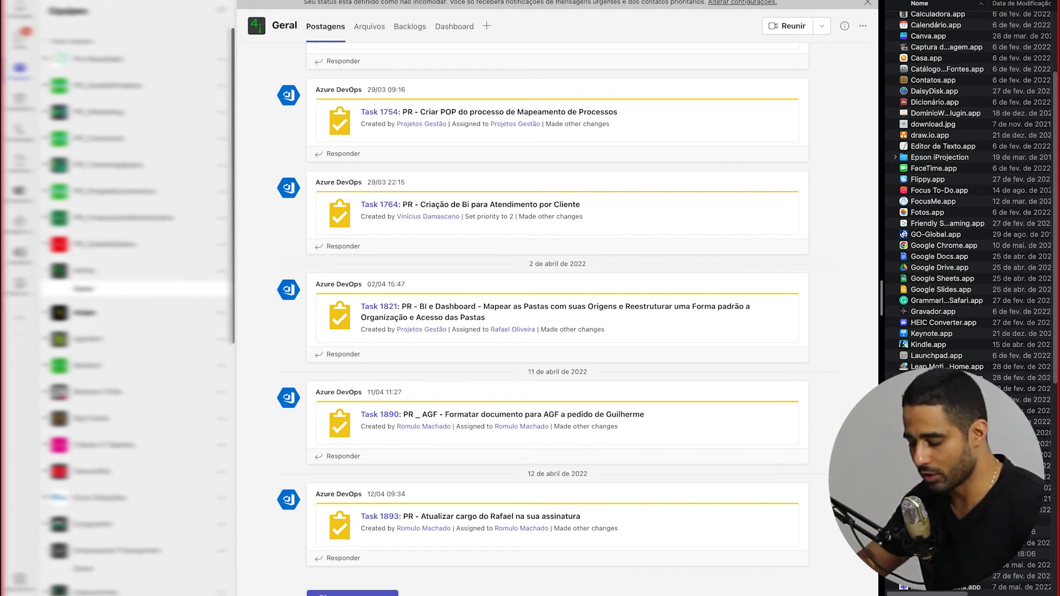
Start creating a team, review the available templates and the Gerenciar um projeto template's channels and apps, and return to the template choices
{"action": "left_click", "coordinate": [119, 595]}
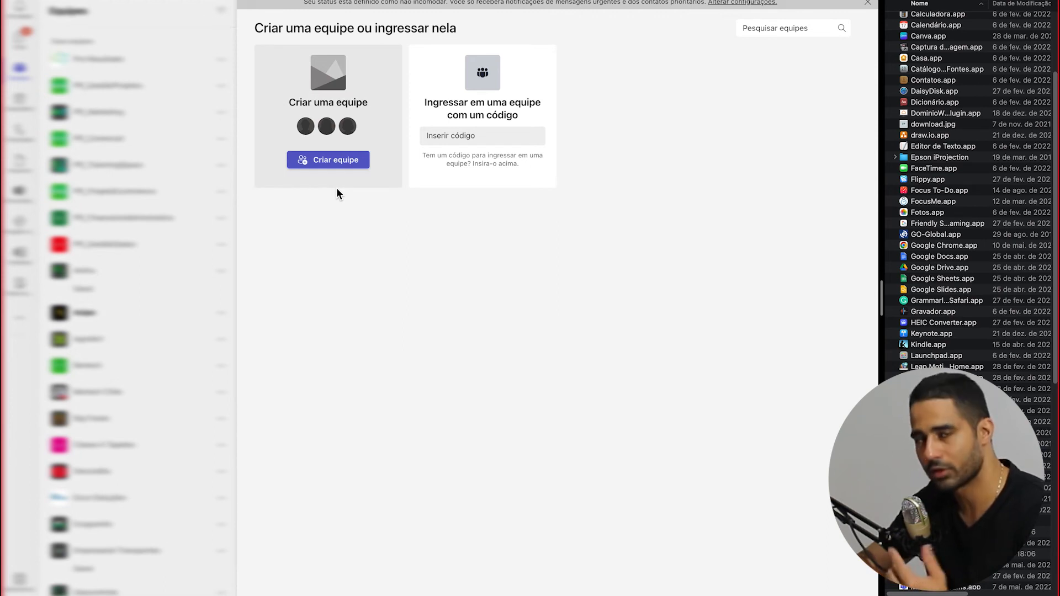
{"action": "left_click", "coordinate": [331, 167]}
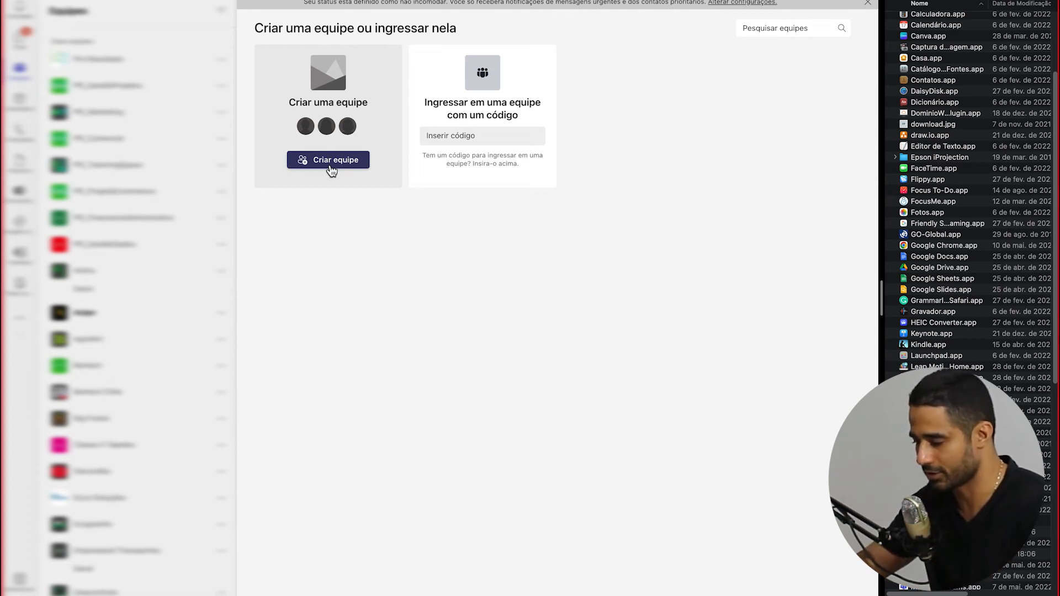
{"action": "left_click", "coordinate": [331, 171]}
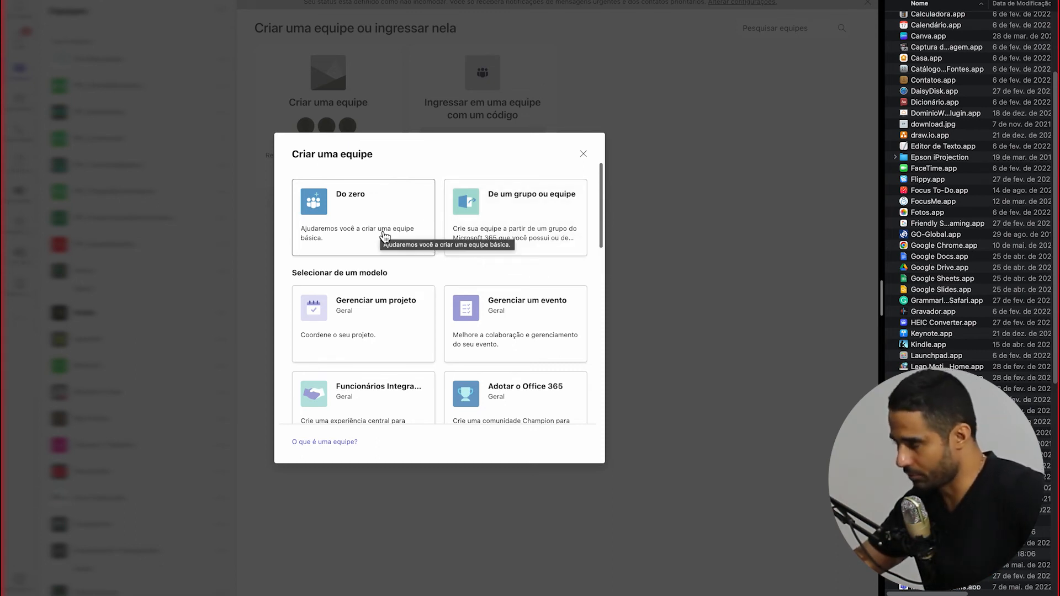
{"action": "scroll", "coordinate": [385, 237], "scroll_direction": "down", "scroll_amount": 5}
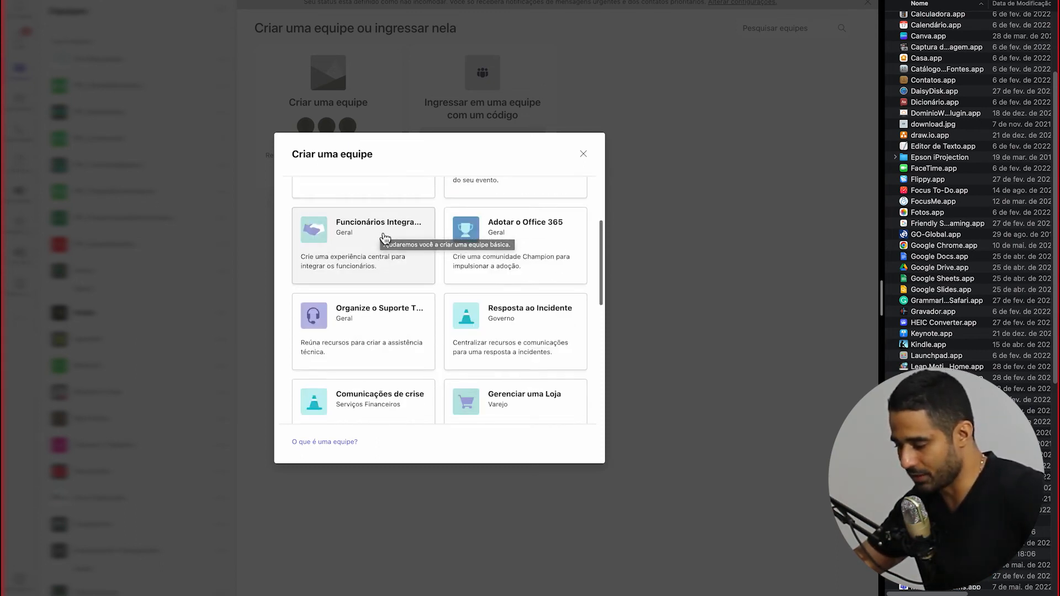
{"action": "scroll", "coordinate": [385, 237], "scroll_direction": "down", "scroll_amount": 3}
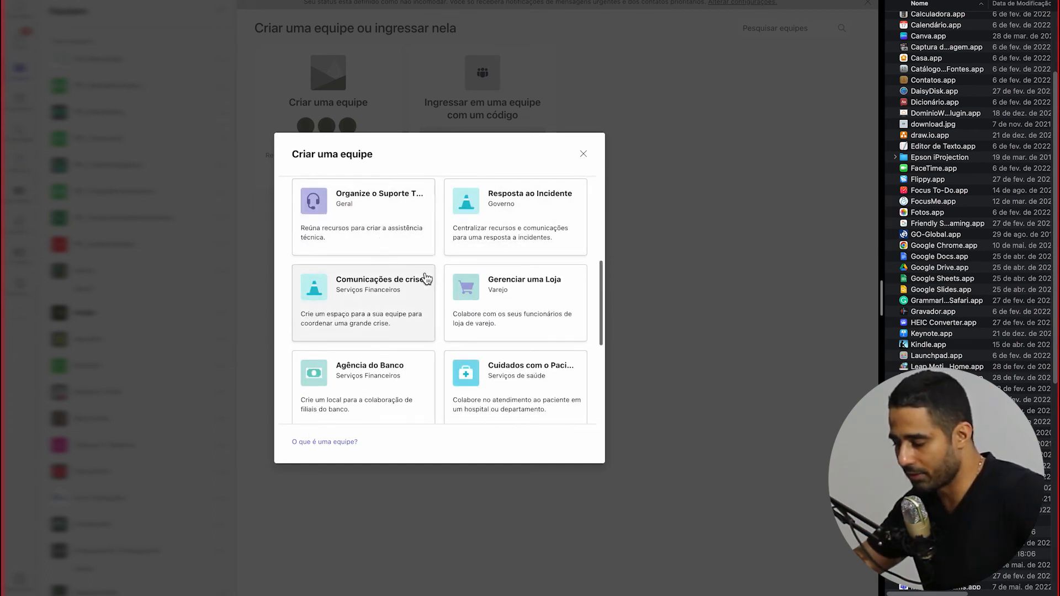
{"action": "scroll", "coordinate": [425, 276], "scroll_direction": "up", "scroll_amount": 5}
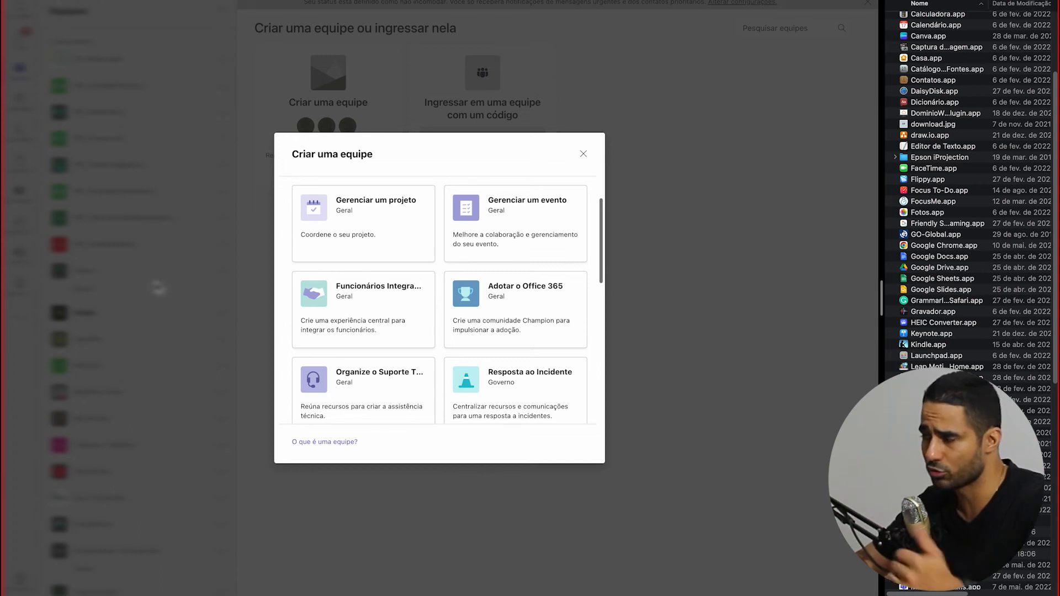
{"action": "left_click", "coordinate": [393, 236]}
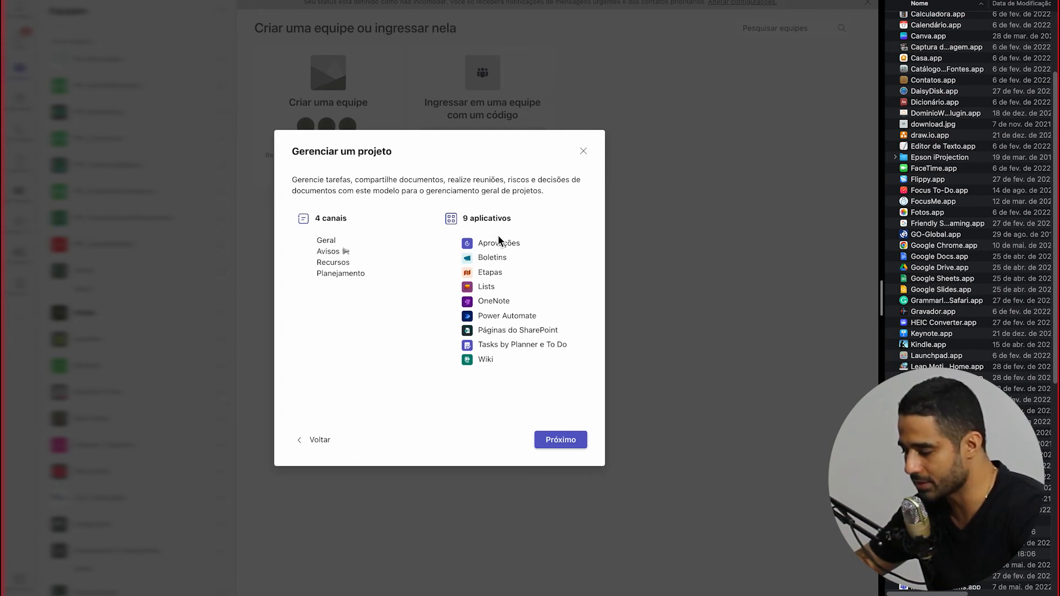
{"action": "left_click", "coordinate": [302, 443]}
Create a private team from scratch named PR_Equals and add one colleague as a member
{"action": "left_click", "coordinate": [369, 237]}
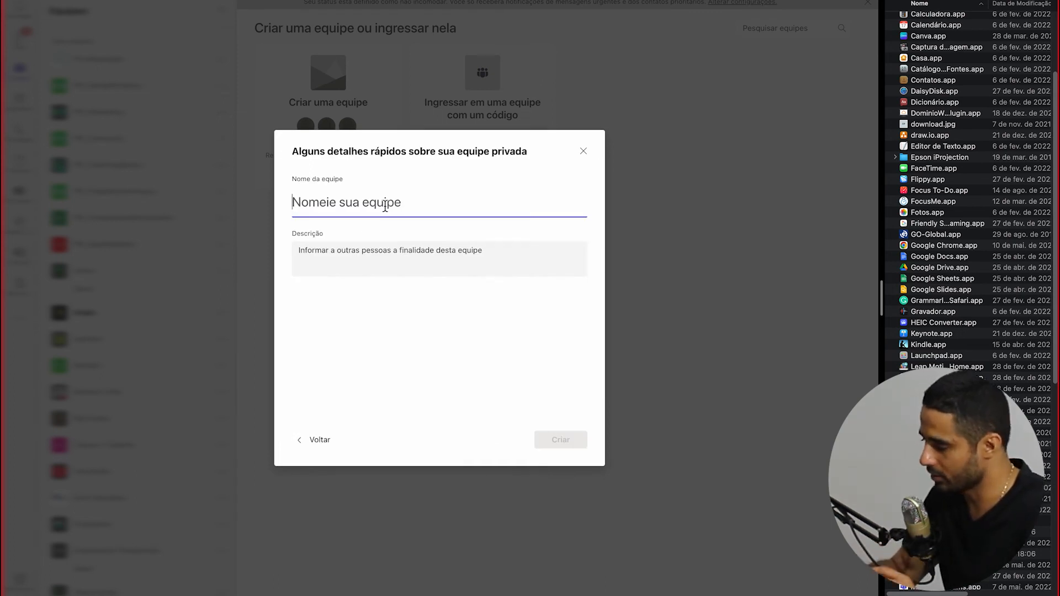
{"action": "type", "text": "Equals"}
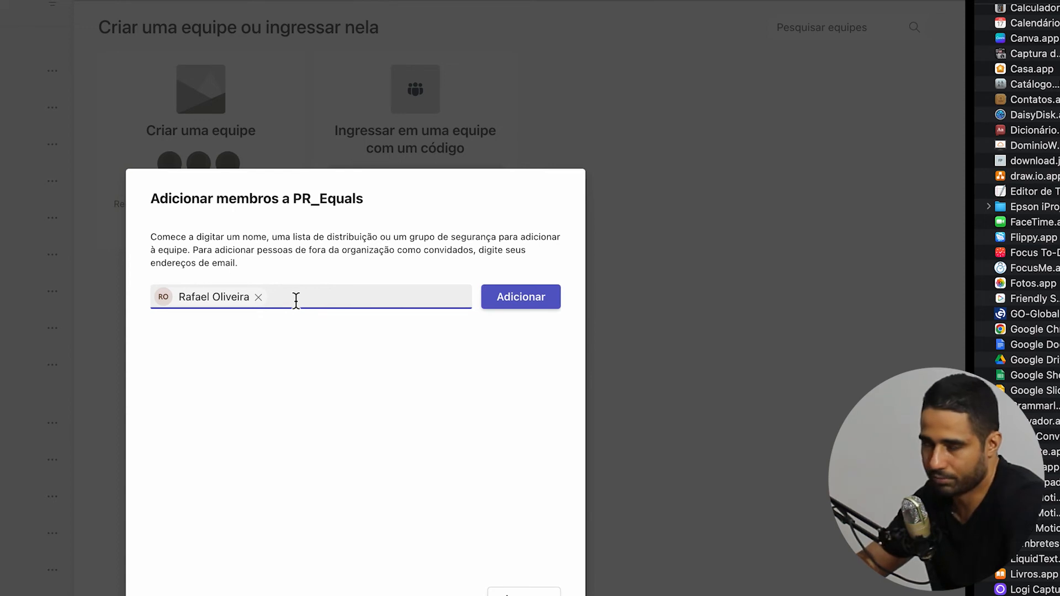
{"action": "left_click", "coordinate": [545, 302]}
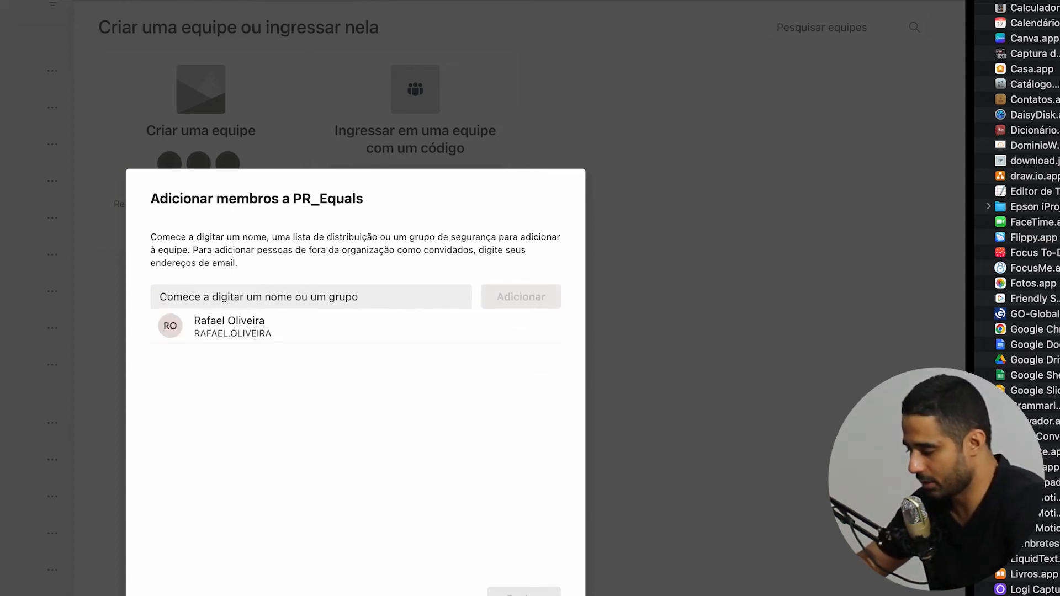
{"action": "left_click", "coordinate": [524, 592]}
Locate the new PR_Equals team, try to open its Geral channel's file directory, and dismiss the dialog
{"action": "scroll", "coordinate": [33, 456], "scroll_direction": "down", "scroll_amount": 10}
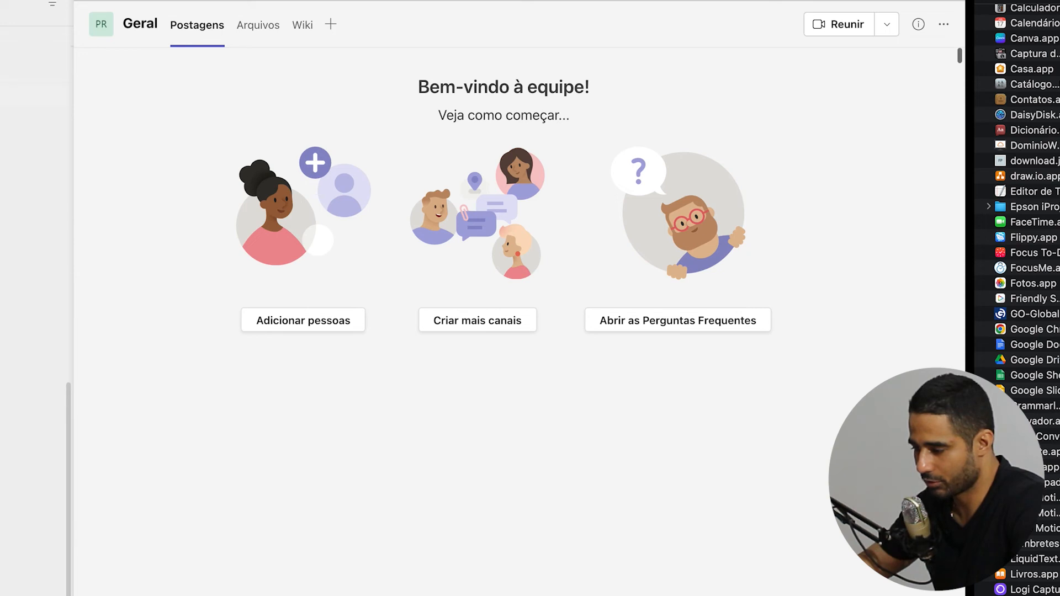
{"action": "scroll", "coordinate": [33, 190], "scroll_direction": "up", "scroll_amount": 5}
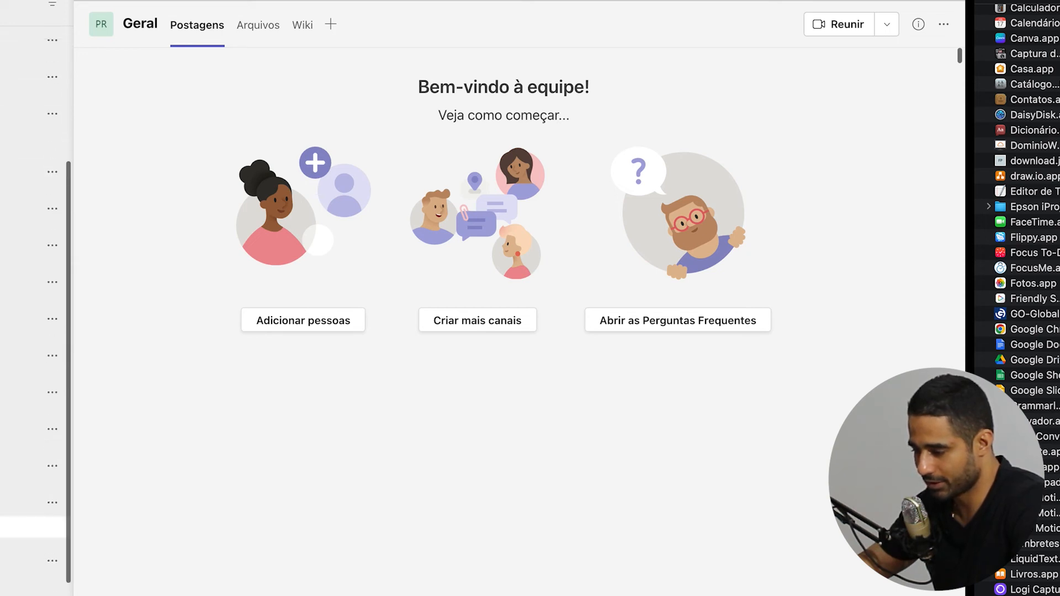
{"action": "left_click_drag", "start_coordinate": [17, 502], "coordinate": [17, 158]}
{"action": "scroll", "coordinate": [33, 177], "scroll_direction": "up", "scroll_amount": 5}
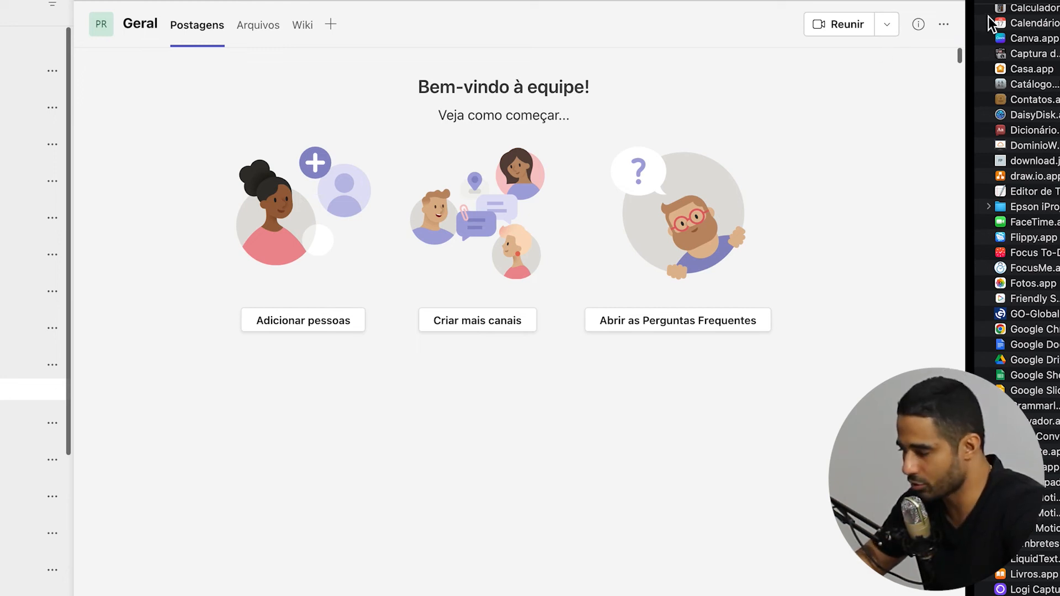
{"action": "left_click", "coordinate": [945, 27]}
{"action": "left_click", "coordinate": [878, 200]}
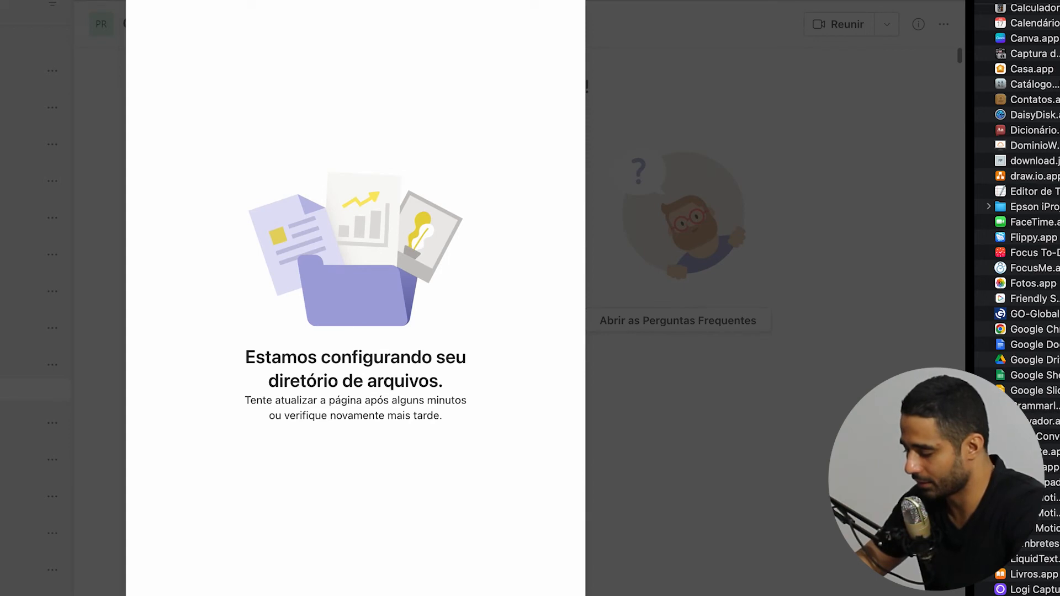
{"action": "key", "text": "Escape"}
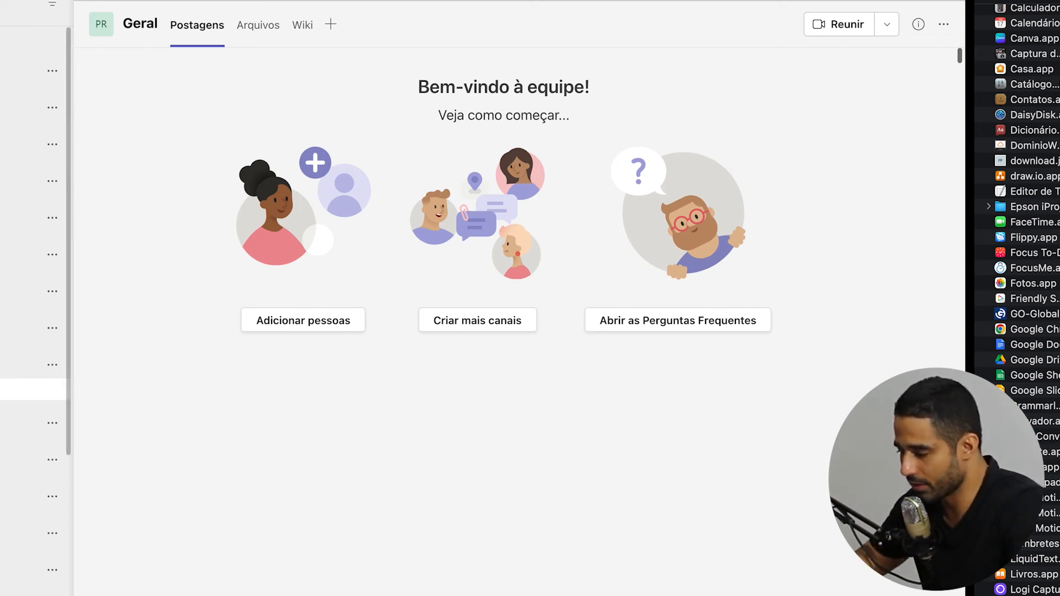
Add a Lists tab to the Geral channel of PR_Equals and start a blank list in it
{"action": "left_click", "coordinate": [332, 25]}
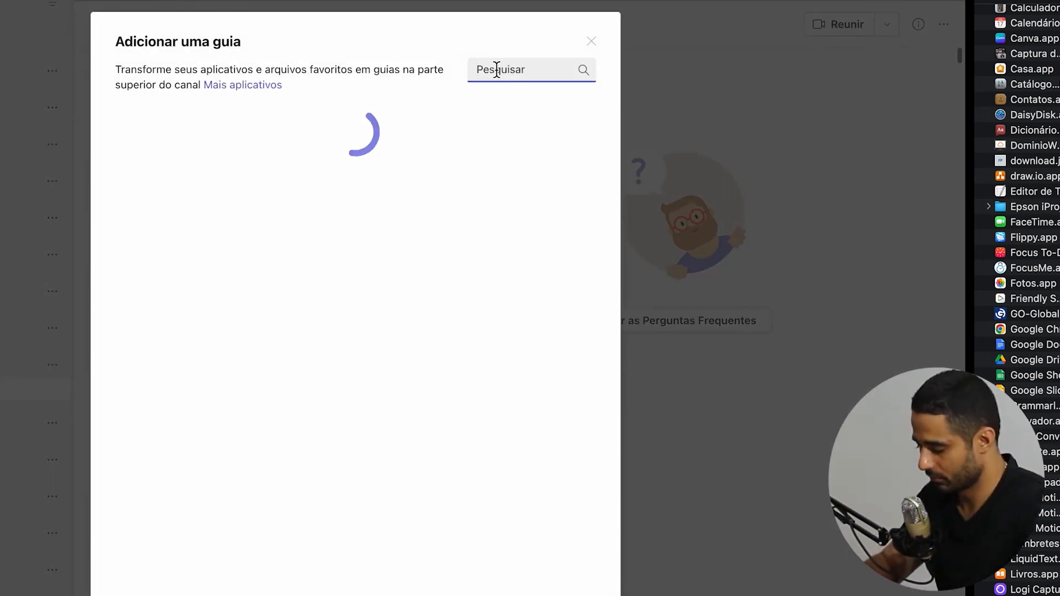
{"action": "type", "text": "lis"}
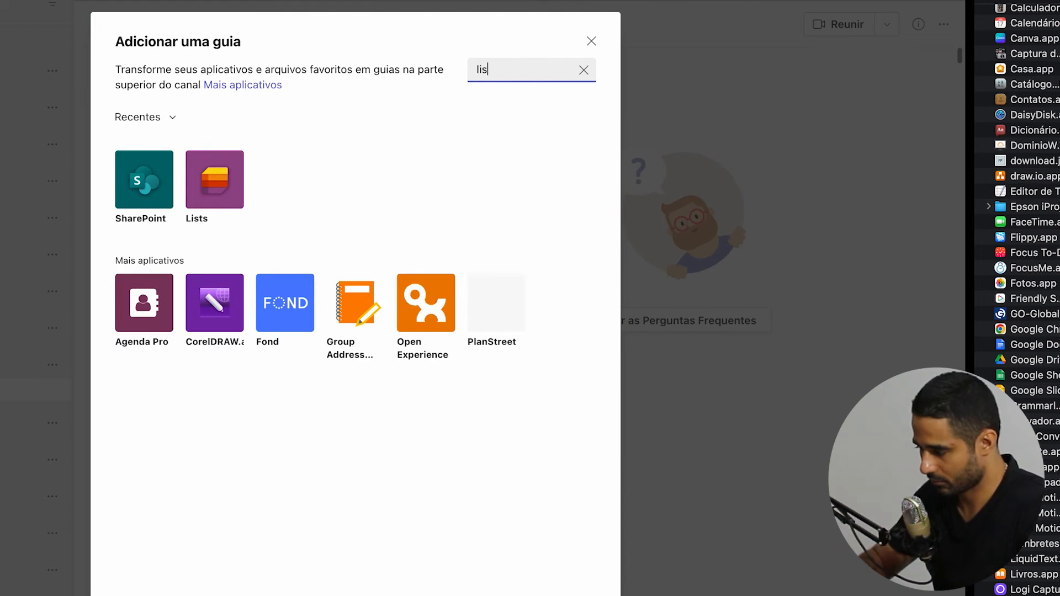
{"action": "left_click", "coordinate": [216, 178]}
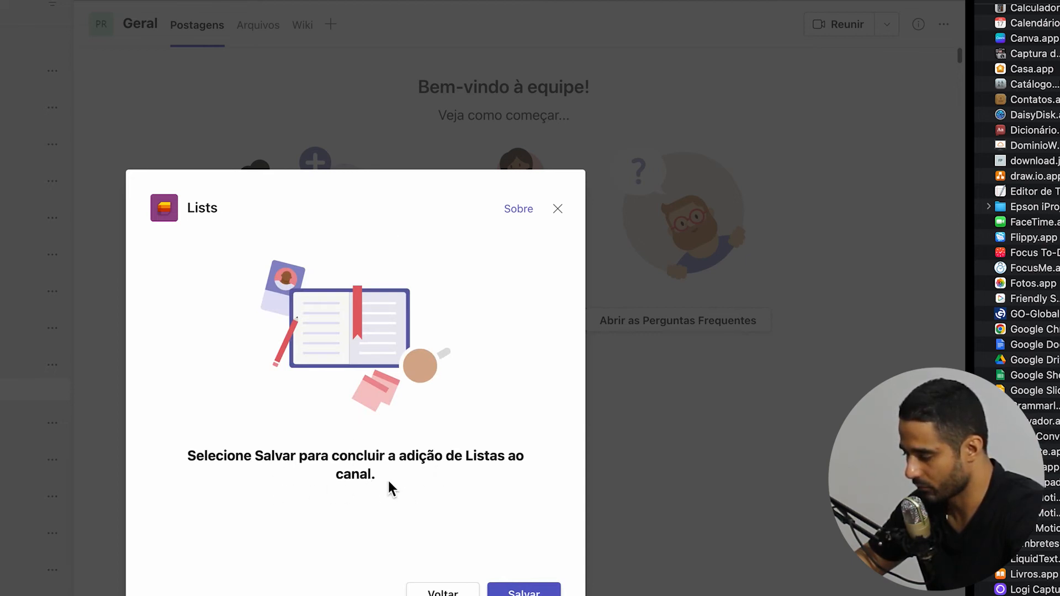
{"action": "left_click", "coordinate": [522, 592]}
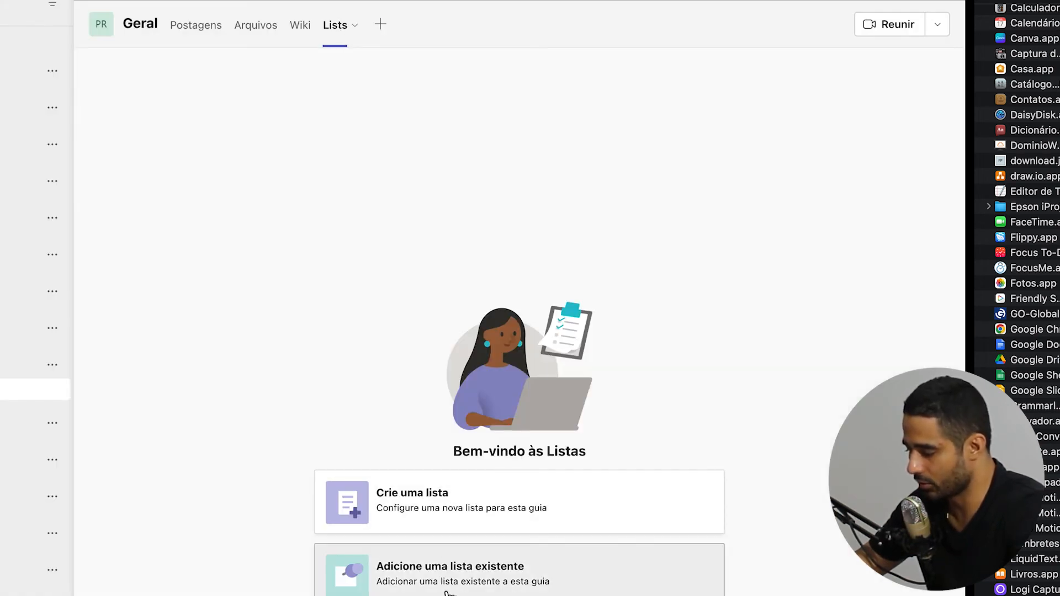
{"action": "left_click", "coordinate": [465, 501]}
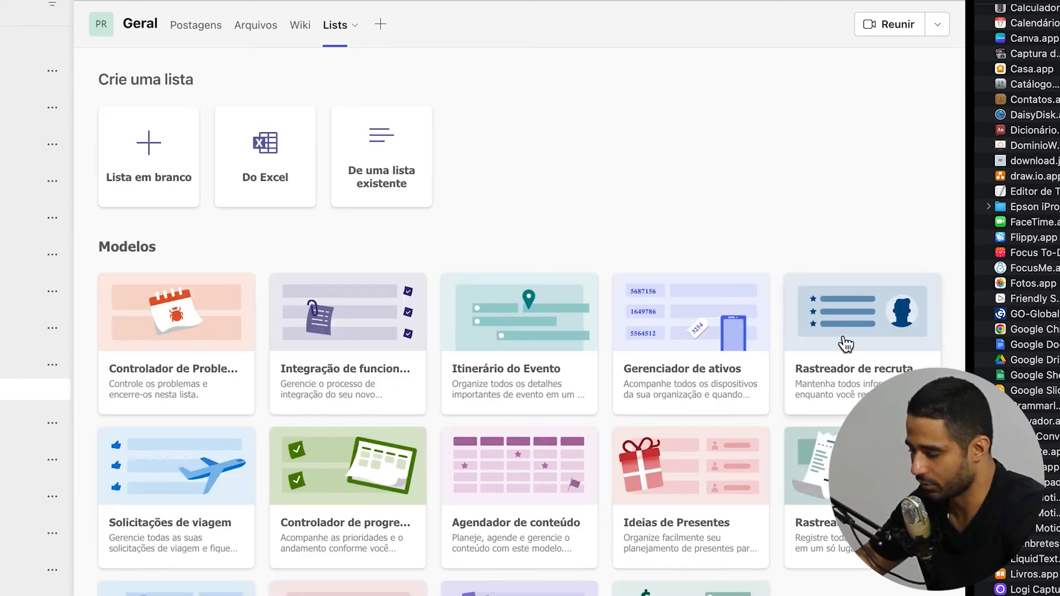
{"action": "left_click", "coordinate": [159, 157]}
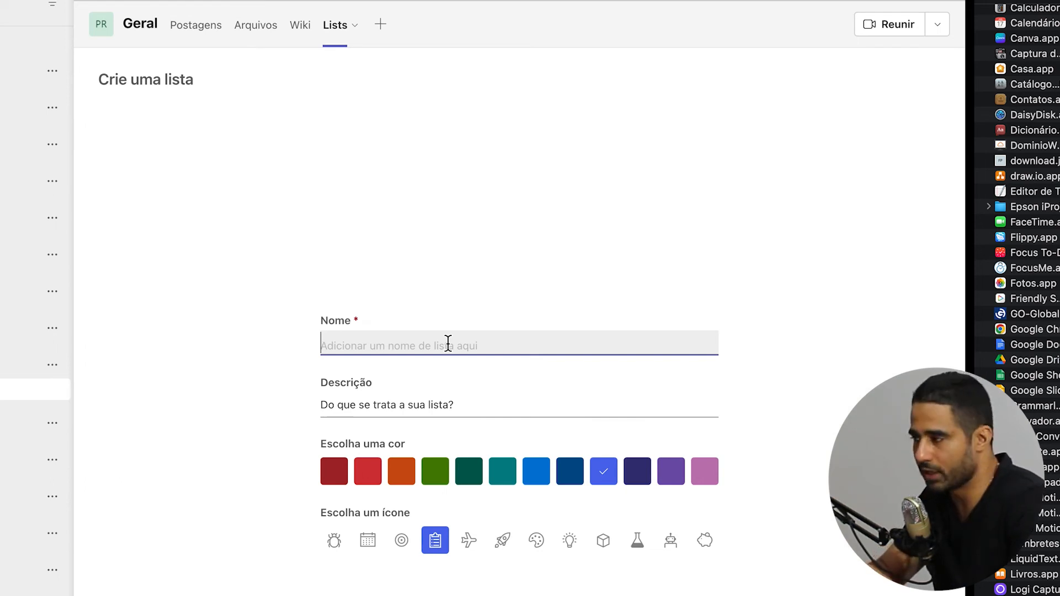
{"action": "type", "text": "Tarefas"}
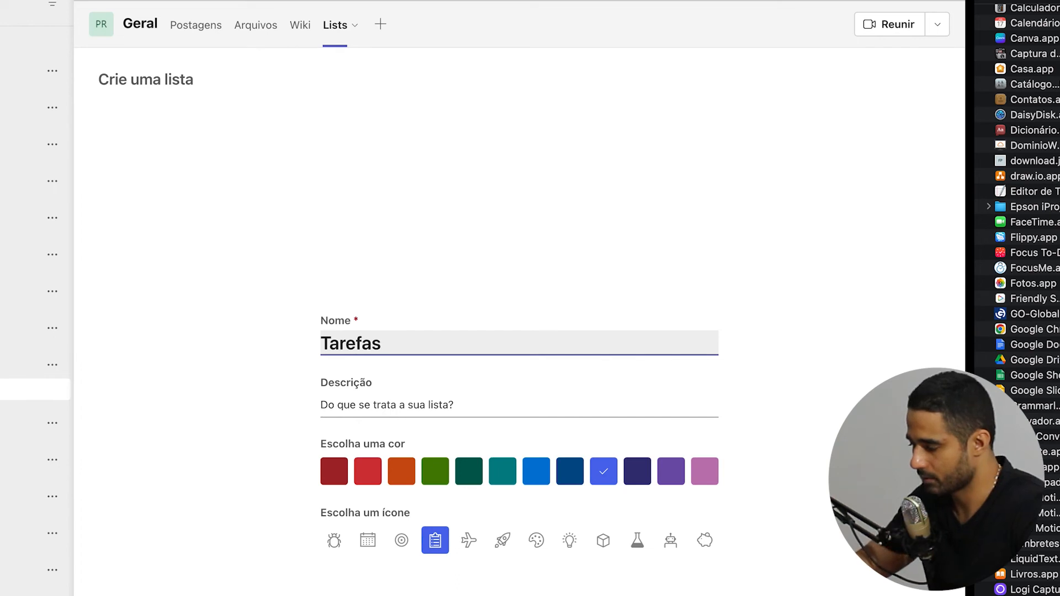
{"action": "key", "text": "BackSpace"}
{"action": "key", "text": "BackSpace"}
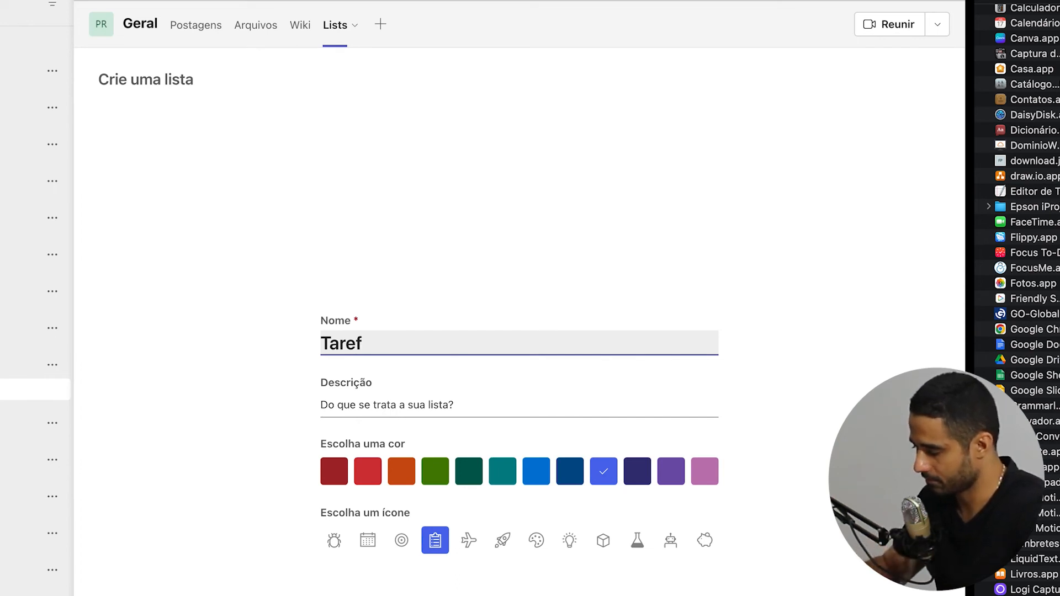
{"action": "type", "text": "as Di"}
{"action": "key", "text": "BackSpace"}
{"action": "key", "text": "BackSpace"}
{"action": "type", "text": "Pe"}
{"action": "key", "text": "BackSpace"}
{"action": "key", "text": "BackSpace"}
{"action": "key", "text": "BackSpace"}
{"action": "key", "text": "BackSpace"}
{"action": "key", "text": "BackSpace"}
{"action": "key", "text": "BackSpace"}
{"action": "key", "text": "BackSpace"}
{"action": "key", "text": "BackSpace"}
{"action": "key", "text": "BackSpace"}
{"action": "key", "text": "BackSpace"}
Name the new list Objetivos and enter the description "Controle de metas de Vida"
{"action": "type", "text": "Objetivos"}
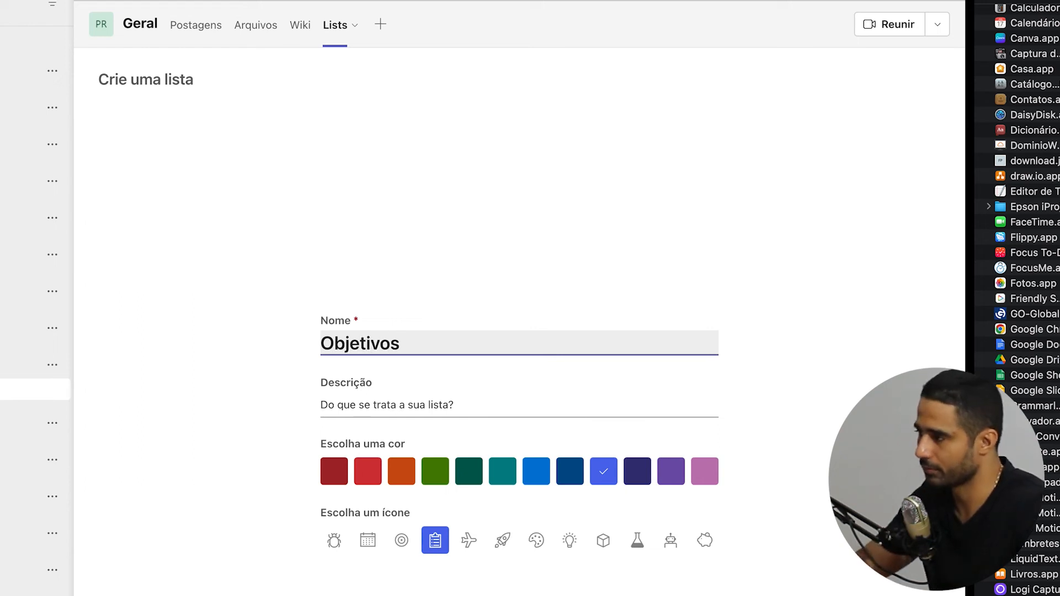
{"action": "left_click", "coordinate": [385, 404]}
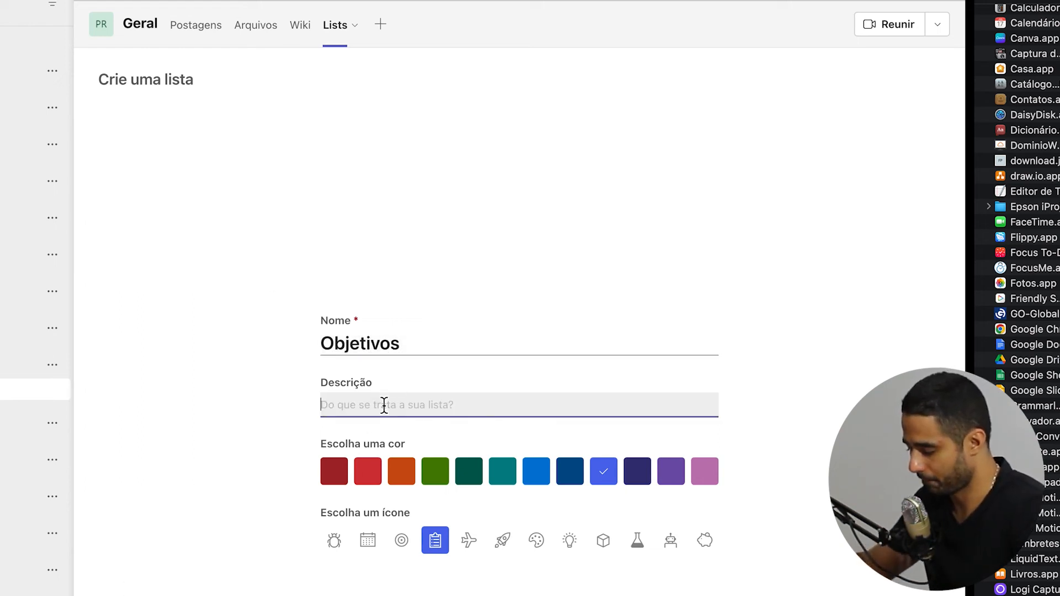
{"action": "type", "text": "Cointrole"}
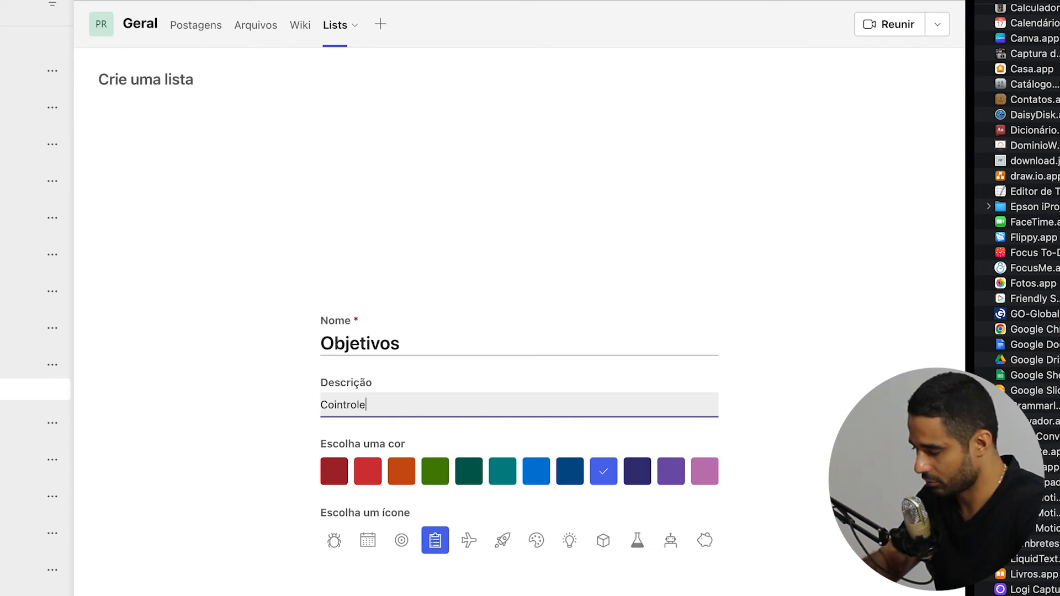
{"action": "type", "text": " de metas de "}
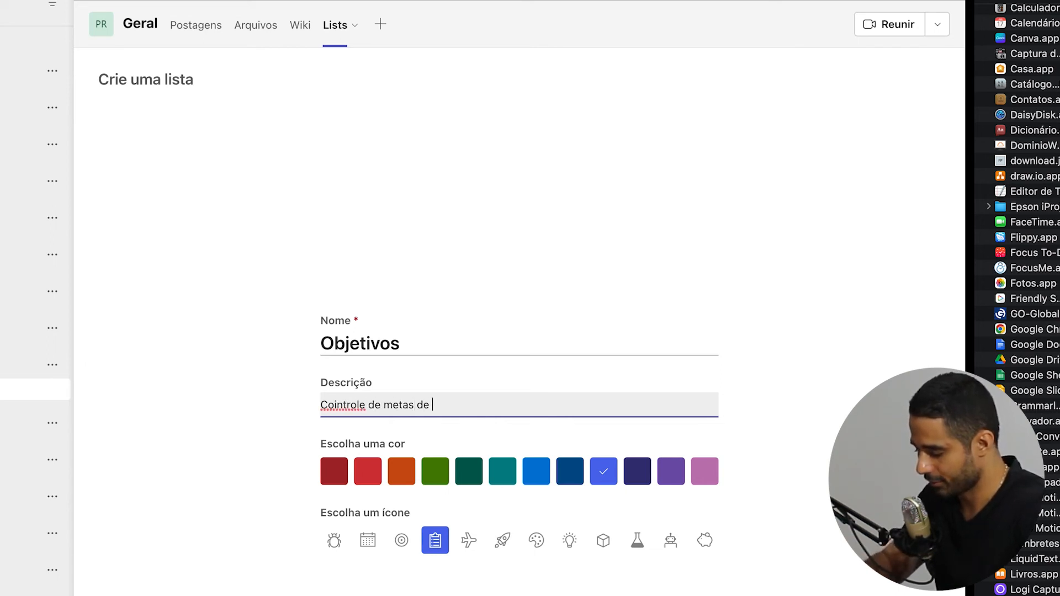
{"action": "type", "text": "Vida"}
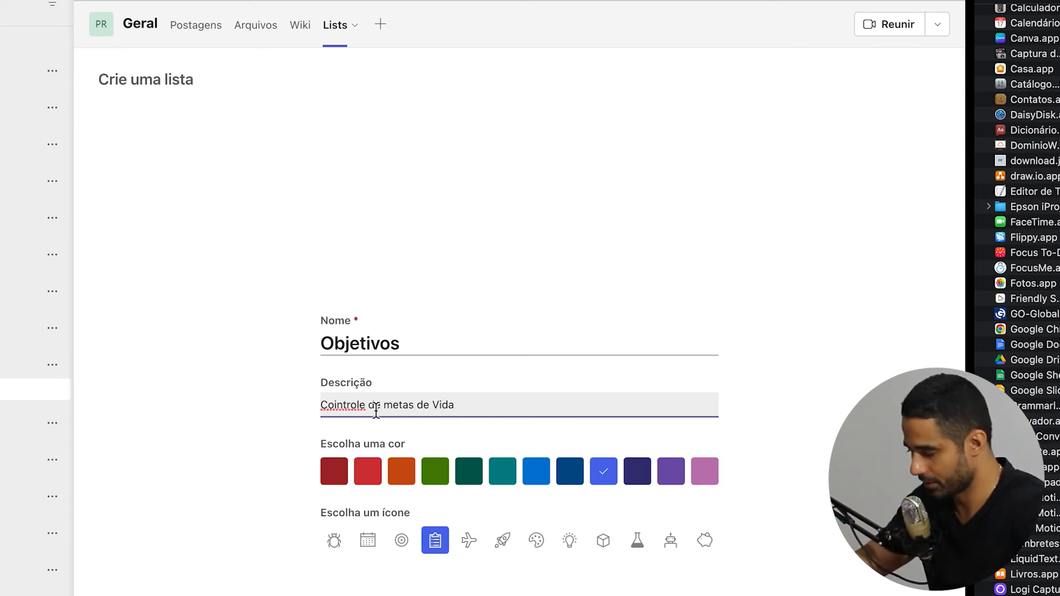
{"action": "left_click", "coordinate": [343, 409]}
{"action": "key", "text": "BackSpace"}
Give the Objetivos list the green colour and the piggy bank icon, and create it
{"action": "left_click", "coordinate": [433, 472]}
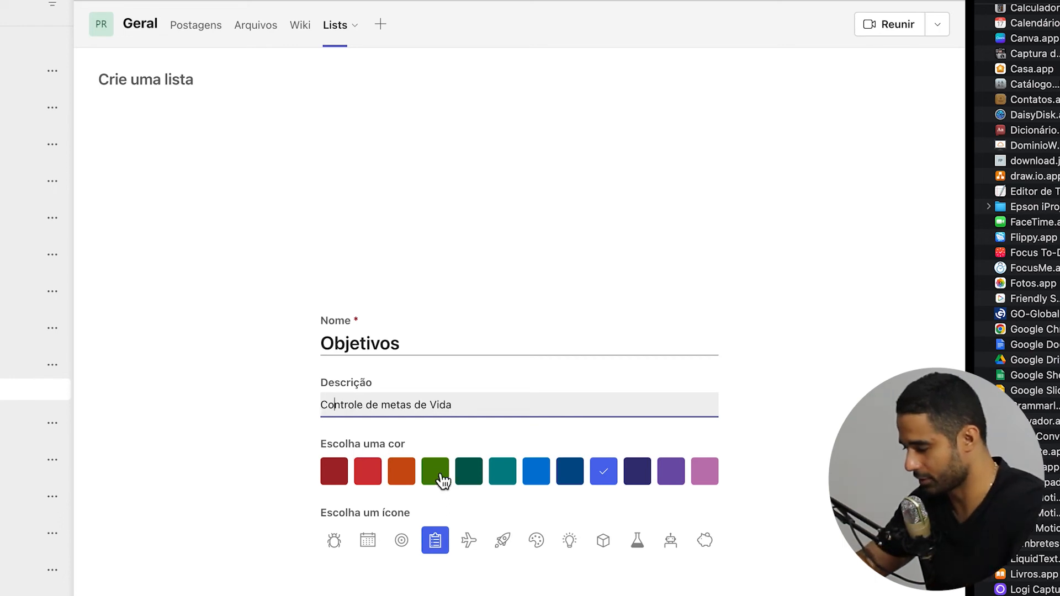
{"action": "left_click", "coordinate": [446, 482]}
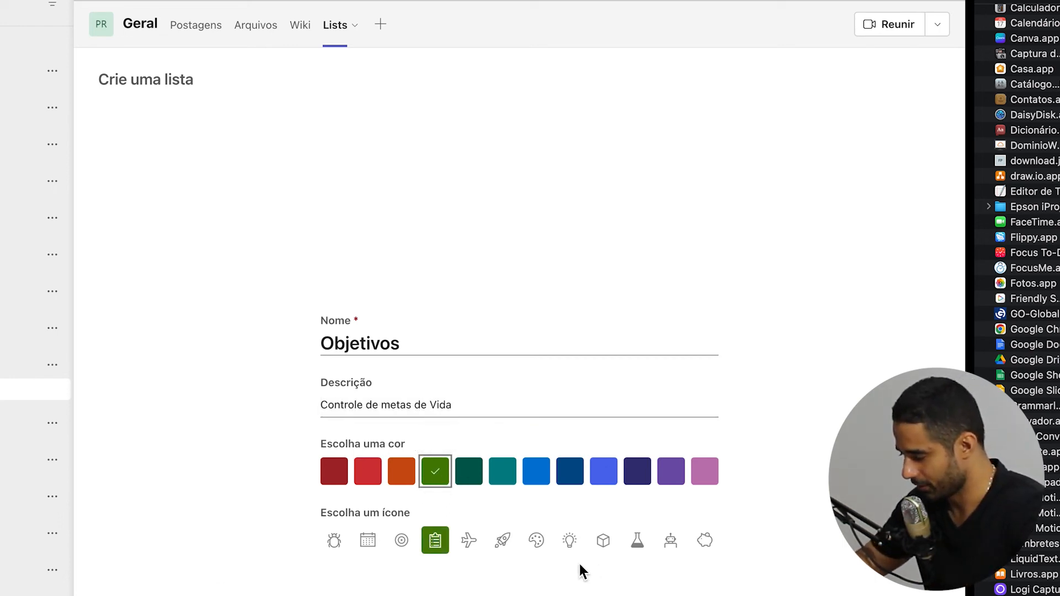
{"action": "left_click", "coordinate": [707, 542]}
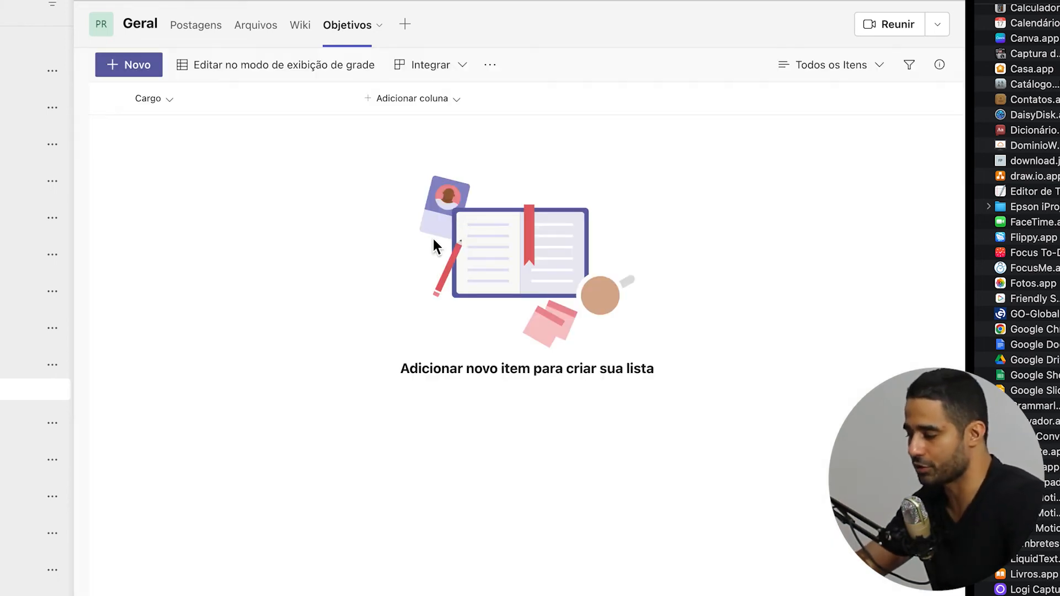
Rename the Cargo column of the Objetivos list to Objetivo
{"action": "left_click", "coordinate": [173, 100]}
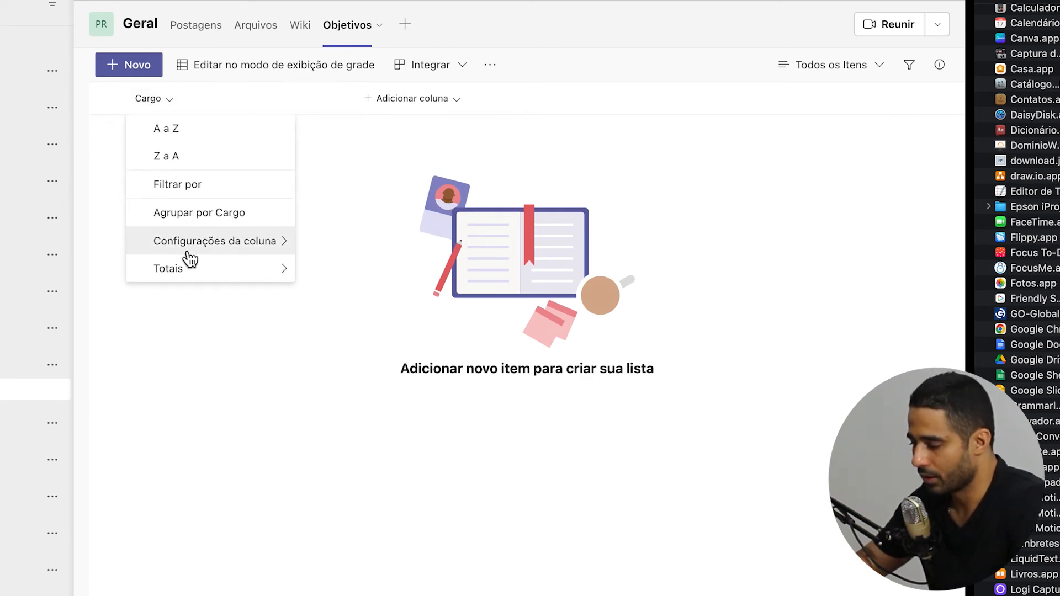
{"action": "mouse_move", "coordinate": [221, 243]}
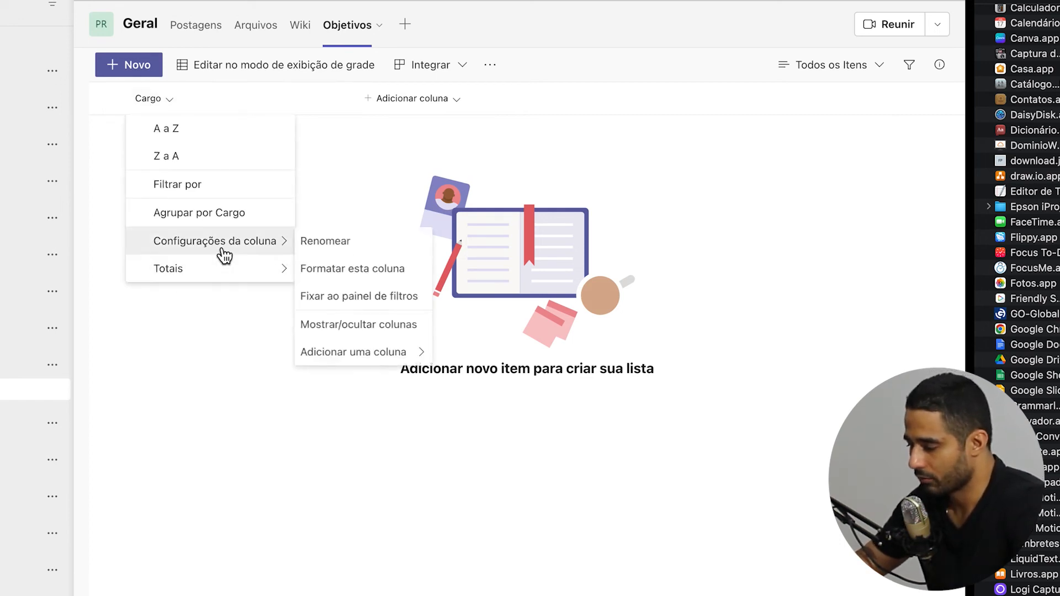
{"action": "left_click", "coordinate": [369, 243]}
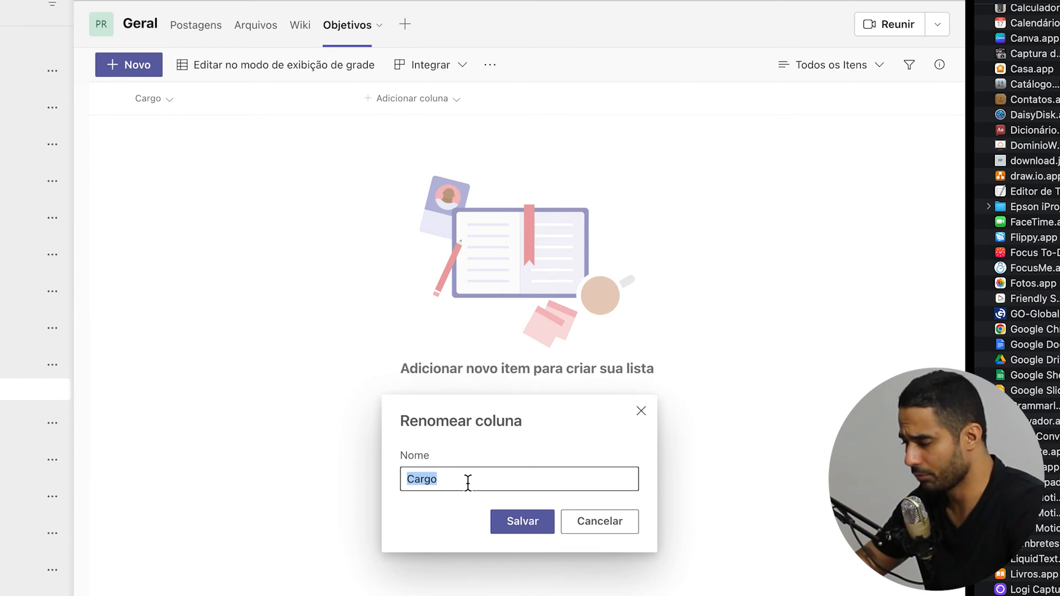
{"action": "type", "text": "Objetivo"}
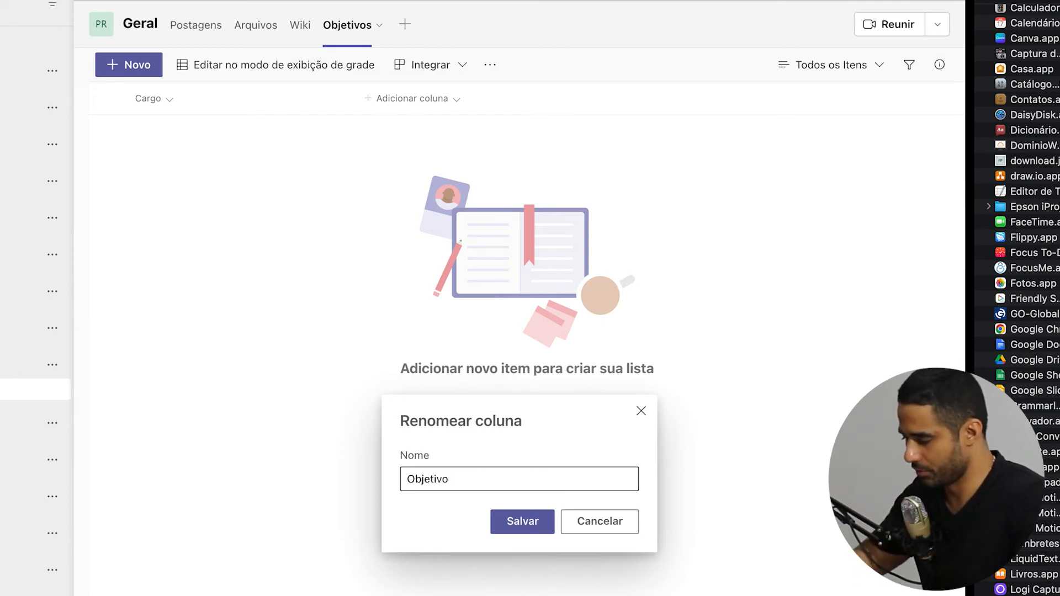
{"action": "left_click", "coordinate": [527, 524]}
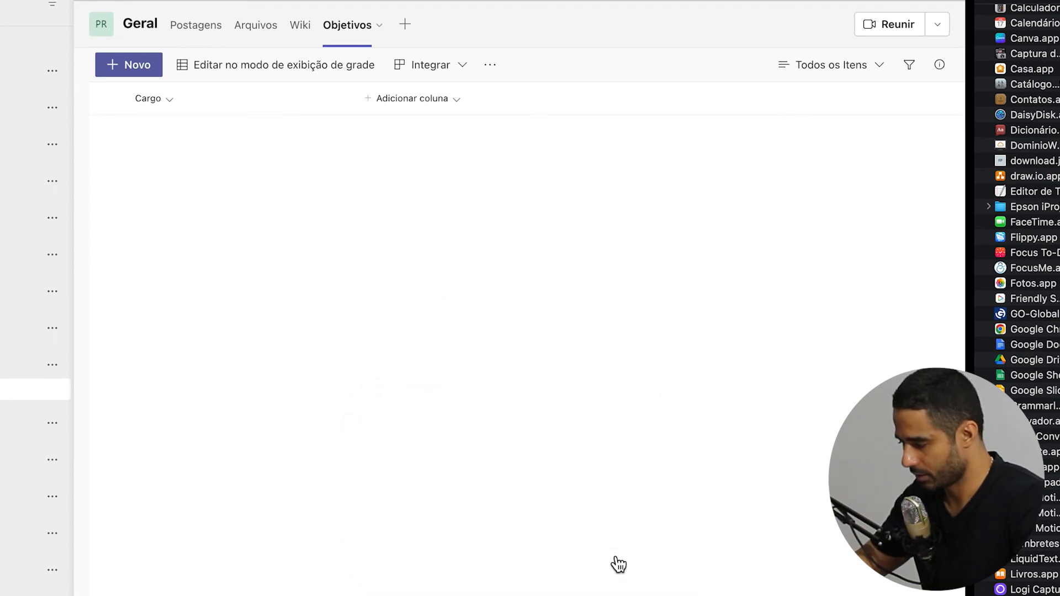
Set up a new Texto com uma linha column named Meta and expand its additional options
{"action": "left_click", "coordinate": [457, 99]}
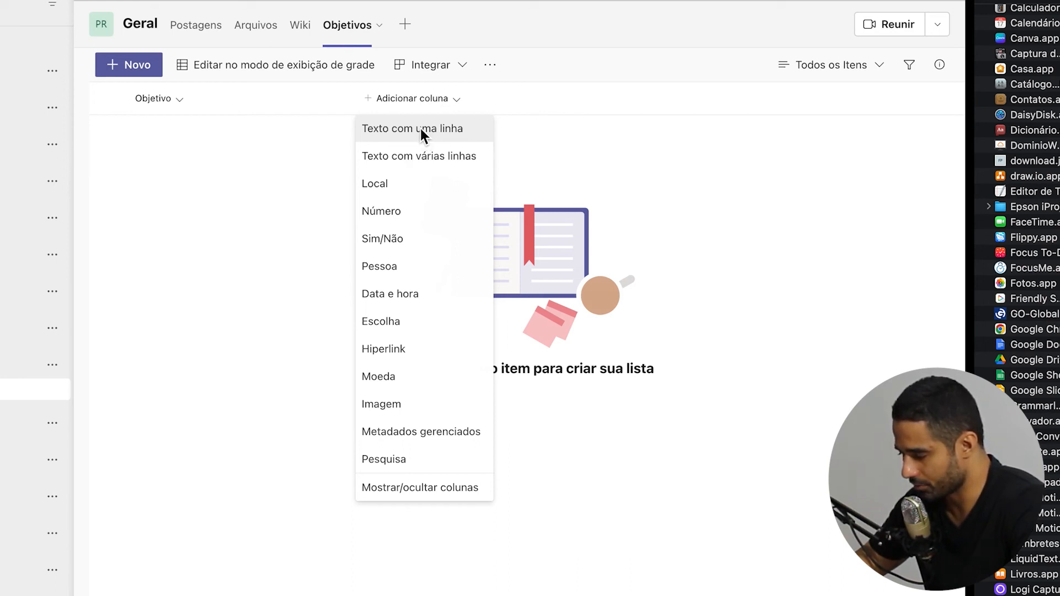
{"action": "left_click", "coordinate": [421, 129]}
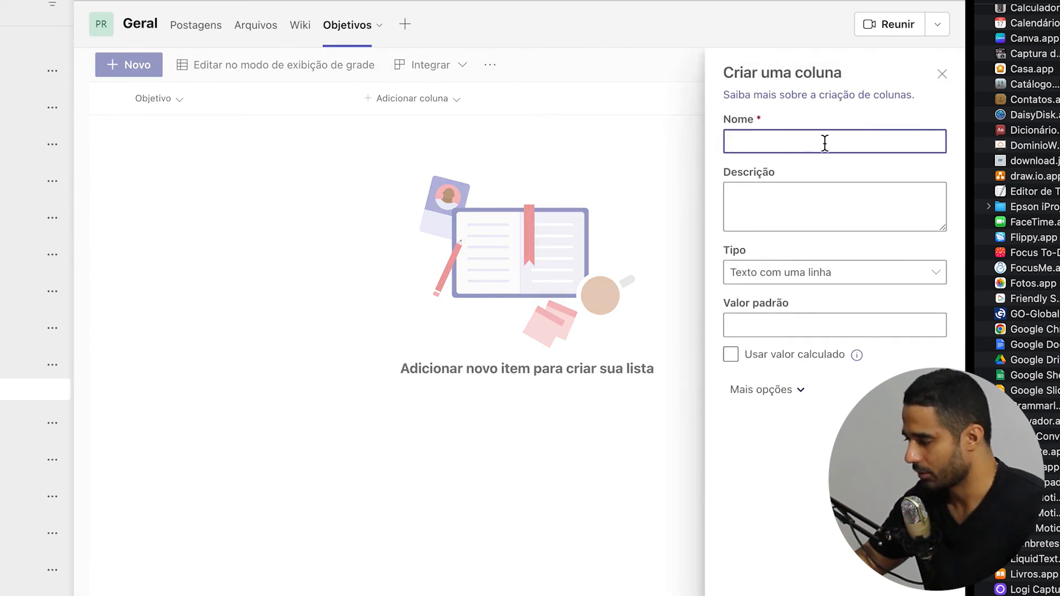
{"action": "type", "text": "Meta"}
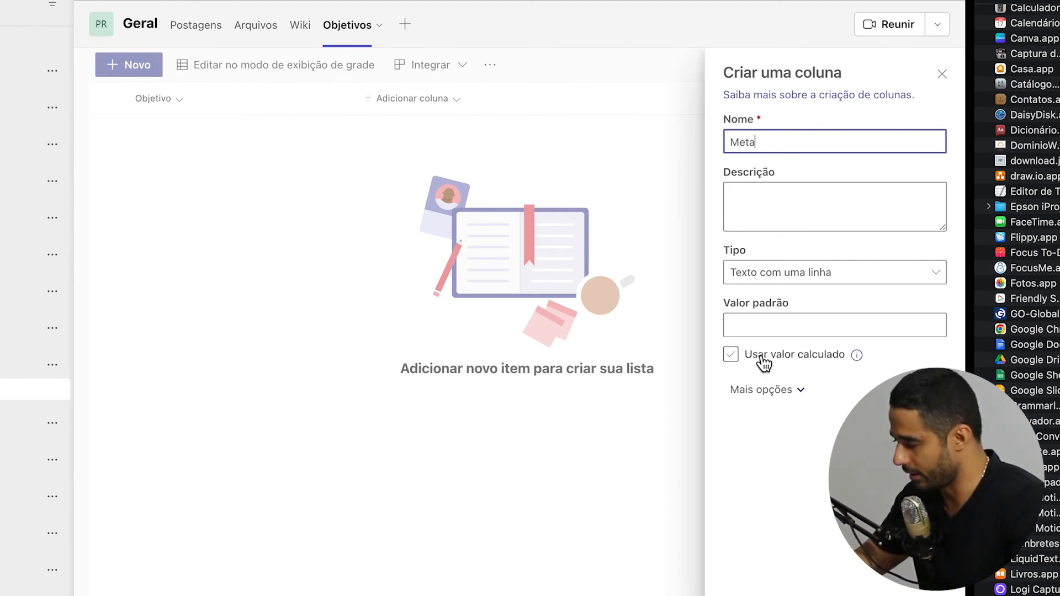
{"action": "left_click", "coordinate": [755, 393]}
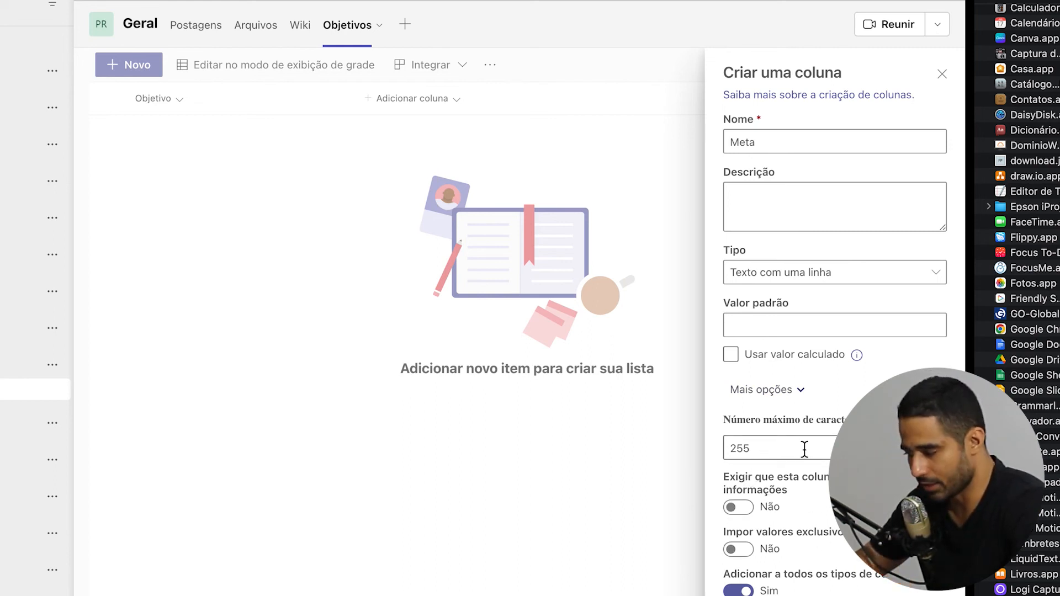
Try the Texto com várias linhas type with enhanced rich text enabled, and return the Meta column to Texto com uma linha
{"action": "left_click", "coordinate": [856, 278]}
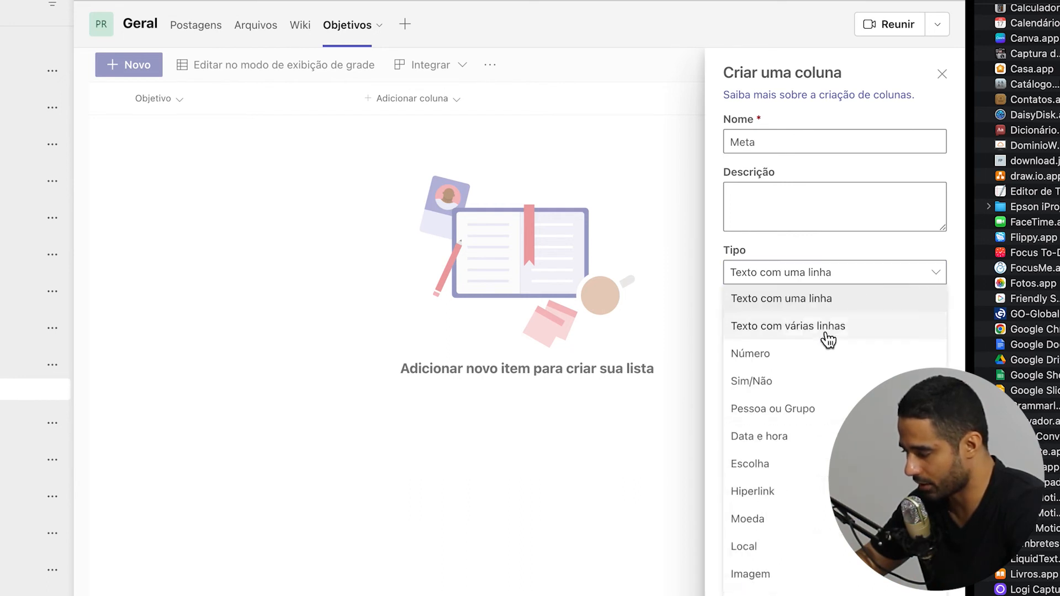
{"action": "left_click", "coordinate": [828, 329]}
{"action": "left_click", "coordinate": [763, 391]}
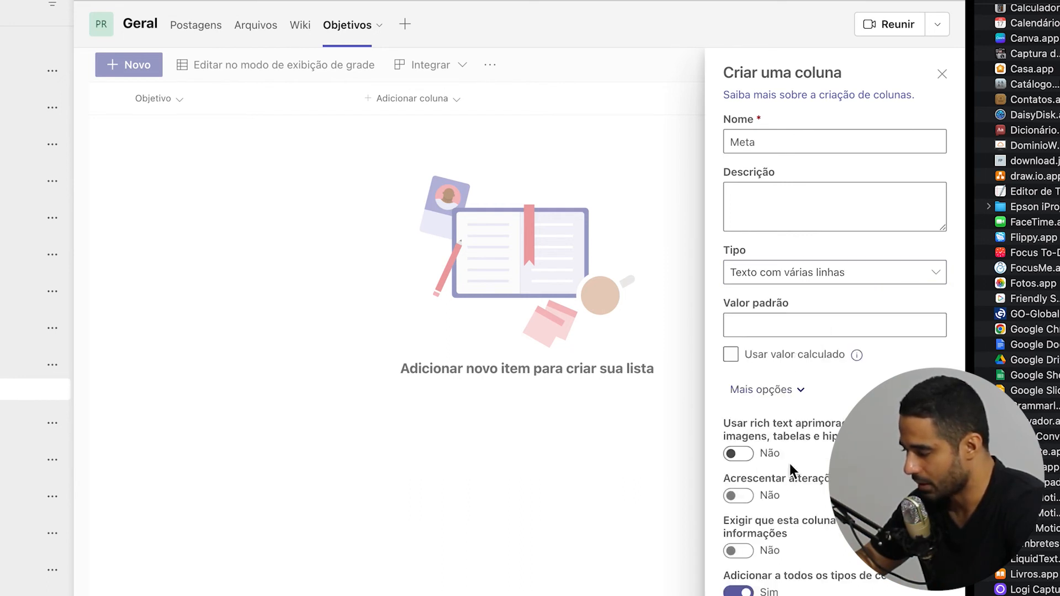
{"action": "left_click", "coordinate": [742, 455]}
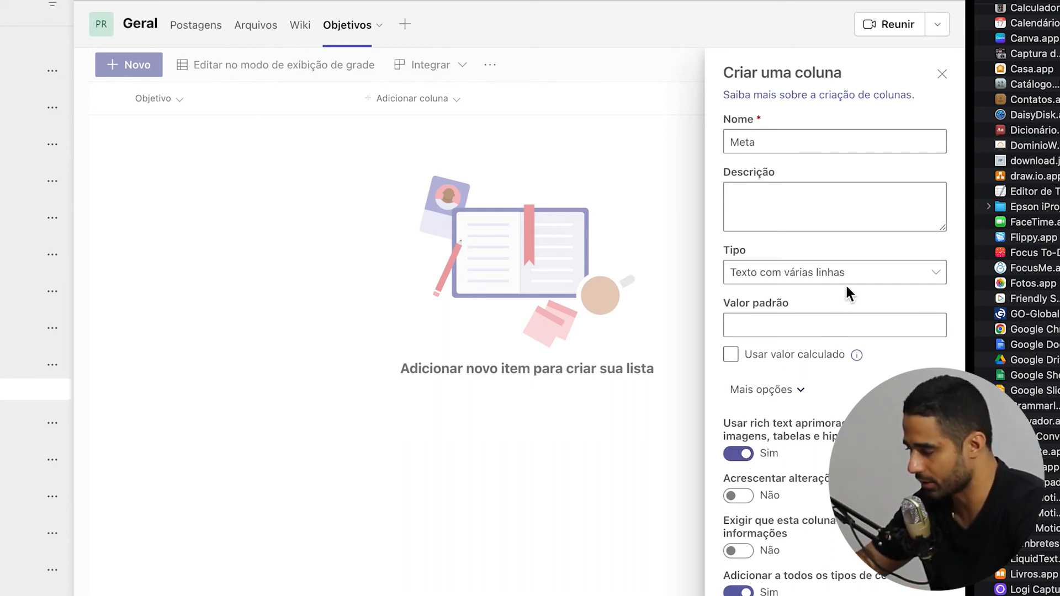
{"action": "left_click", "coordinate": [829, 273]}
{"action": "left_click", "coordinate": [812, 299]}
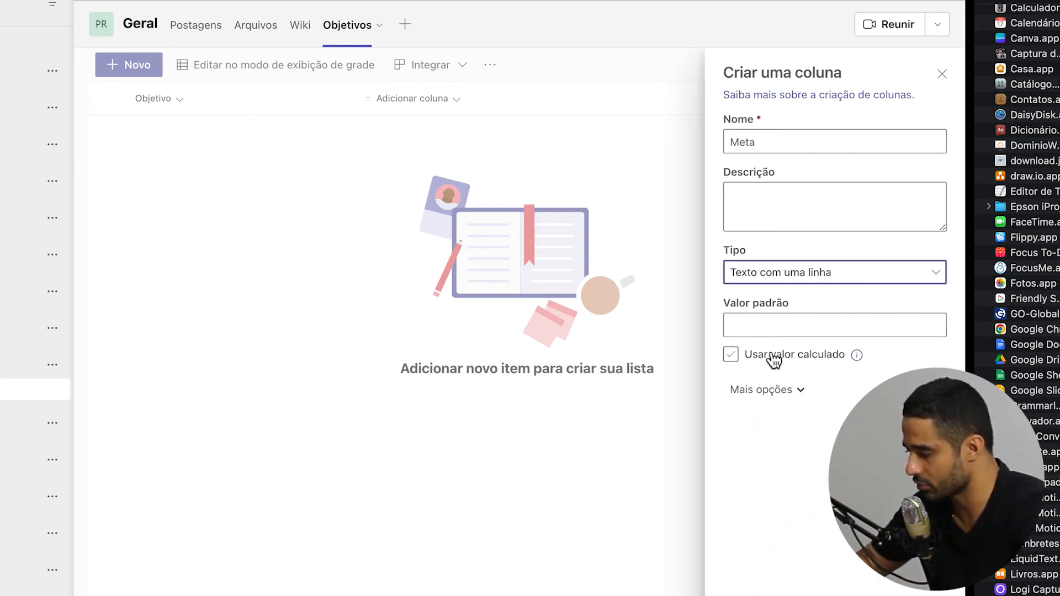
Review the Meta column's additional options, including its maximum character count, and save the column
{"action": "left_click", "coordinate": [749, 394]}
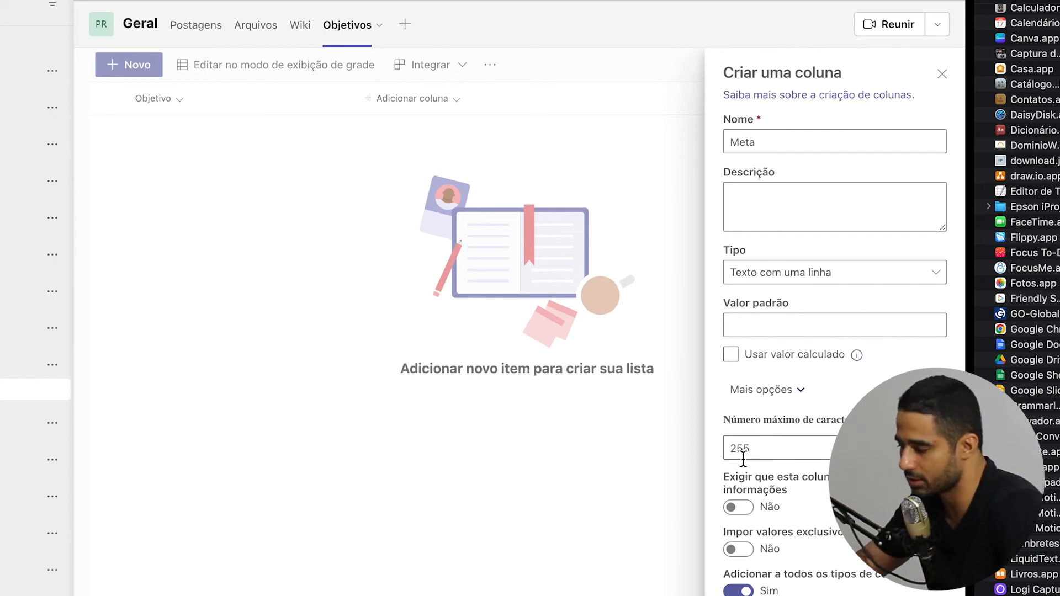
{"action": "left_click_drag", "start_coordinate": [754, 450], "coordinate": [671, 457]}
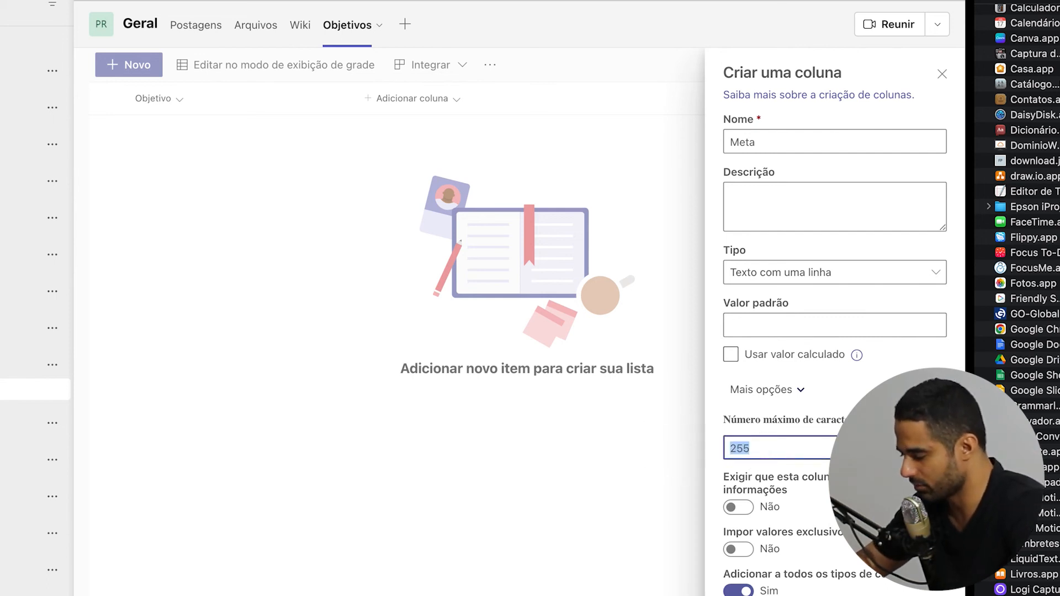
{"action": "key", "text": "Return"}
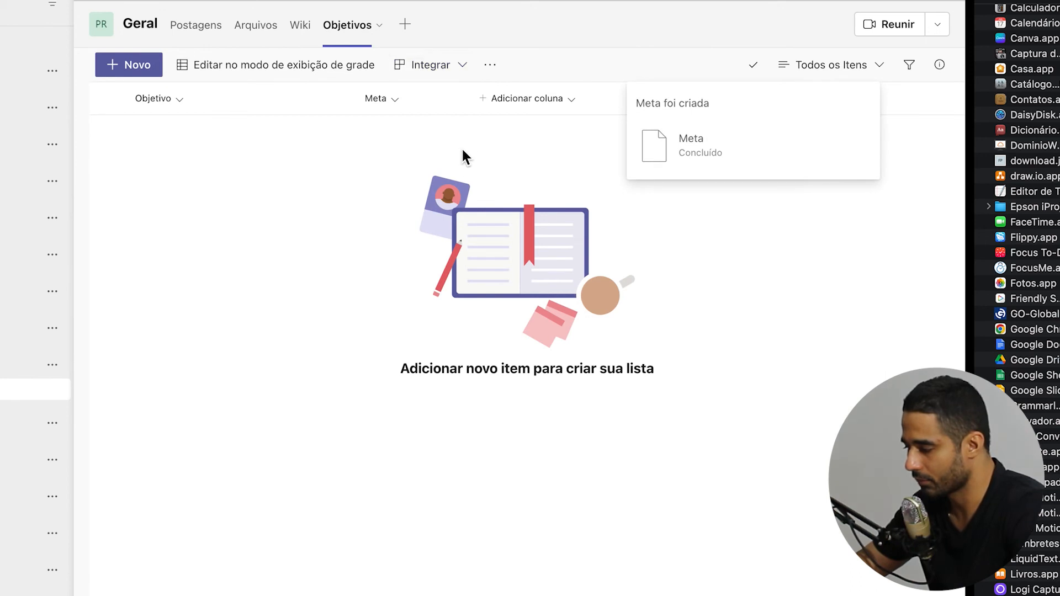
Add a Texto com uma linha column named Ações to the Objetivos list
{"action": "left_click", "coordinate": [575, 99]}
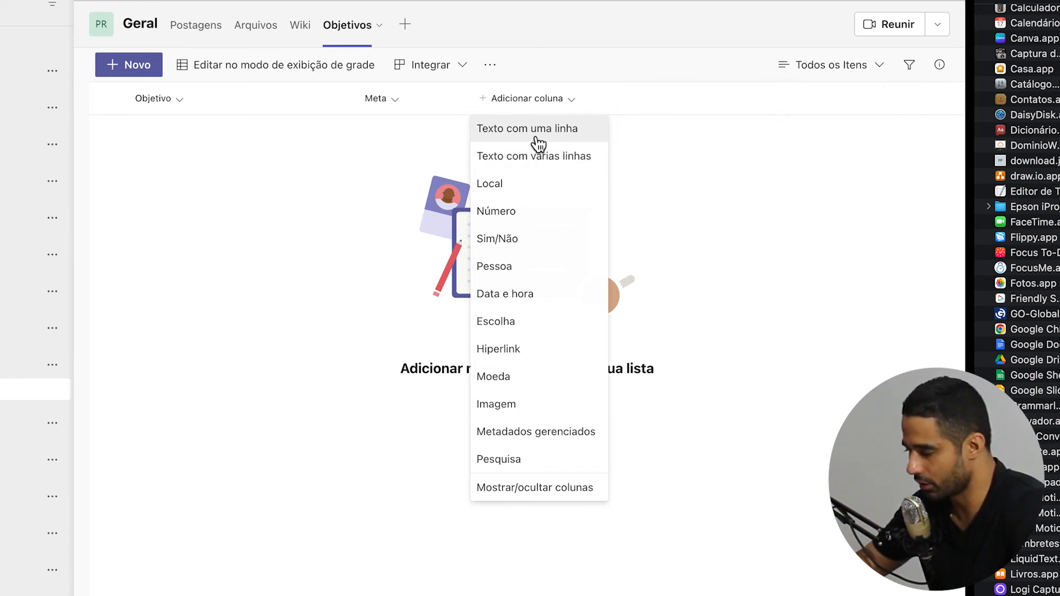
{"action": "left_click", "coordinate": [538, 142]}
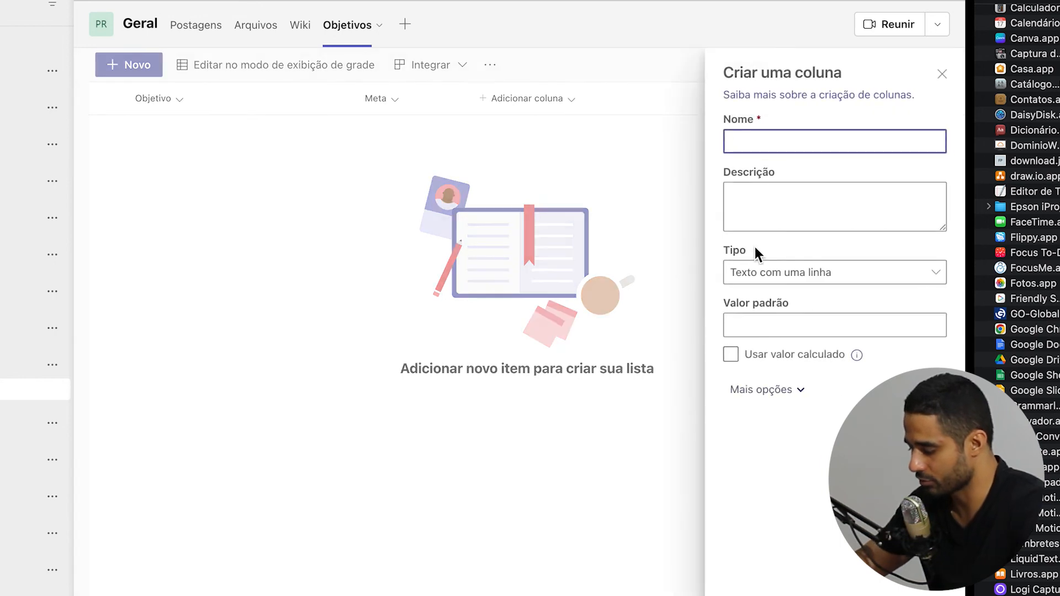
{"action": "type", "text": "Ações"}
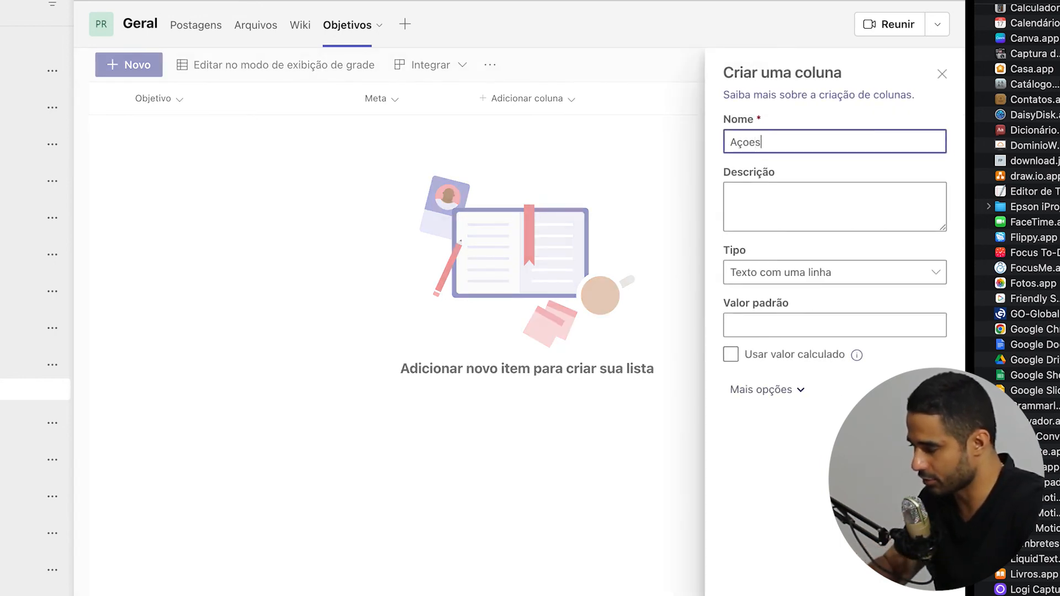
{"action": "key", "text": "BackSpace"}
{"action": "key", "text": "BackSpace"}
{"action": "key", "text": "BackSpace"}
{"action": "type", "text": "ões"}
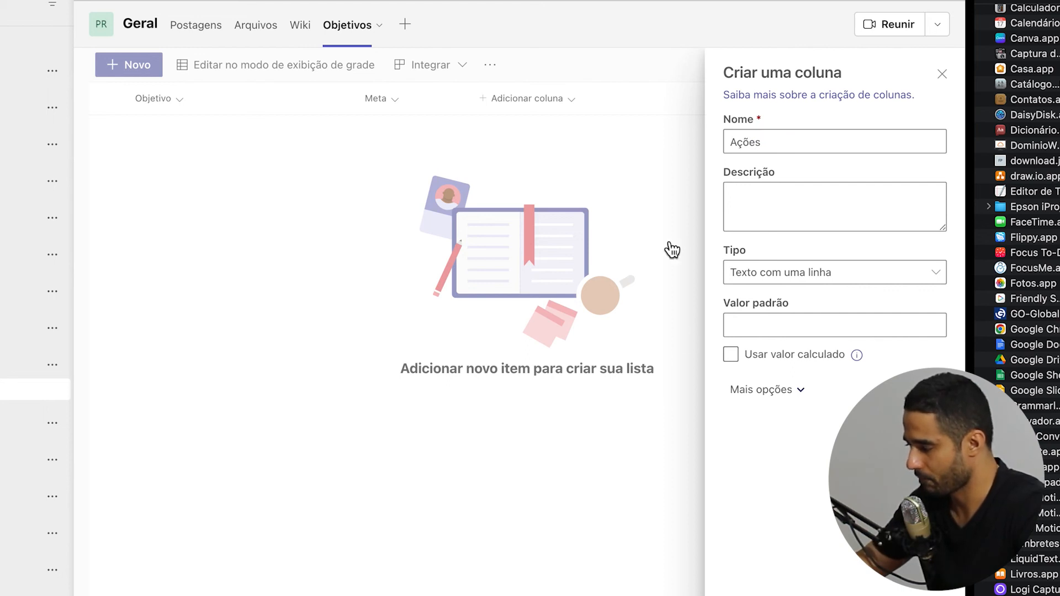
{"action": "key", "text": "Return"}
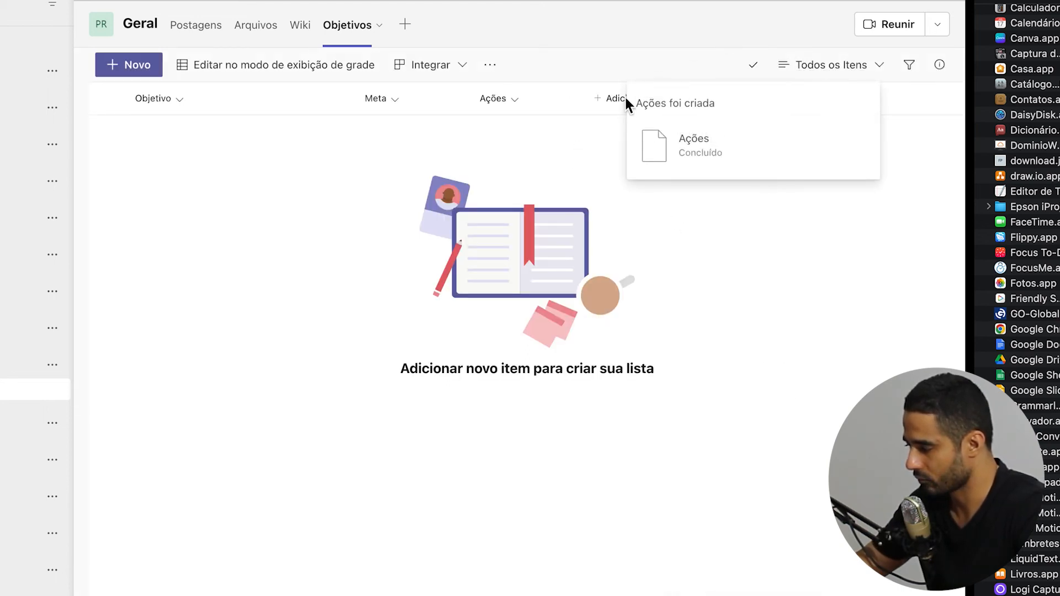
Add a Data e hora column named Data Limite to the list, without including the time
{"action": "left_click", "coordinate": [598, 98]}
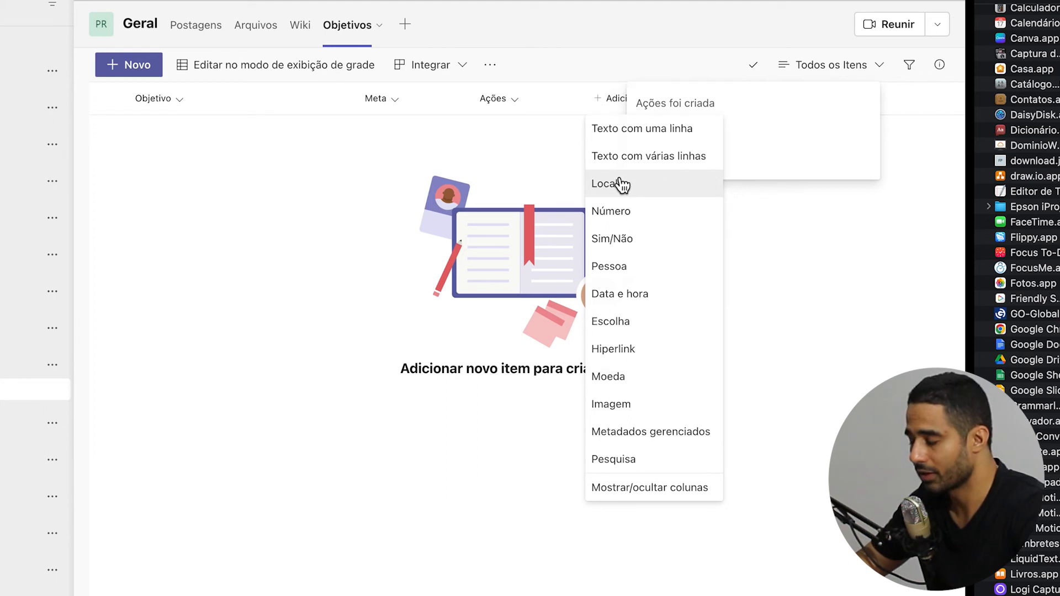
{"action": "left_click", "coordinate": [644, 295]}
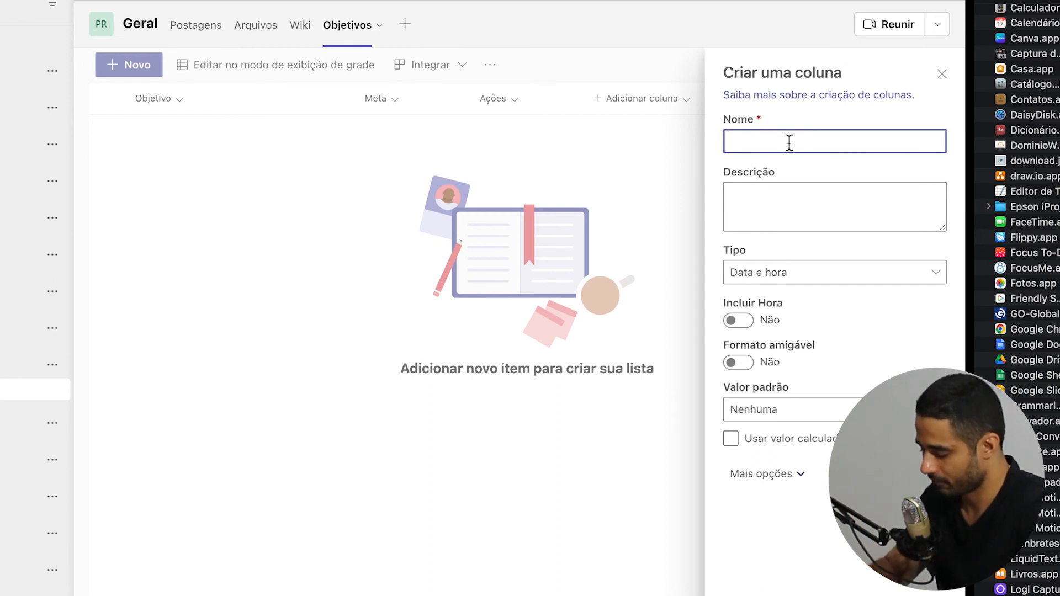
{"action": "type", "text": "Dat"}
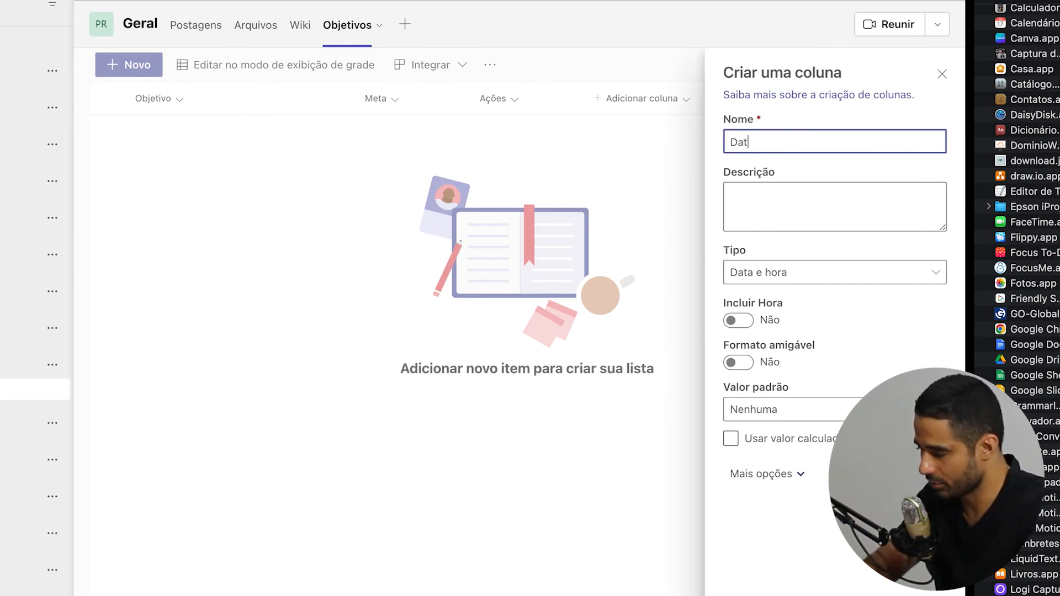
{"action": "type", "text": "a Limite"}
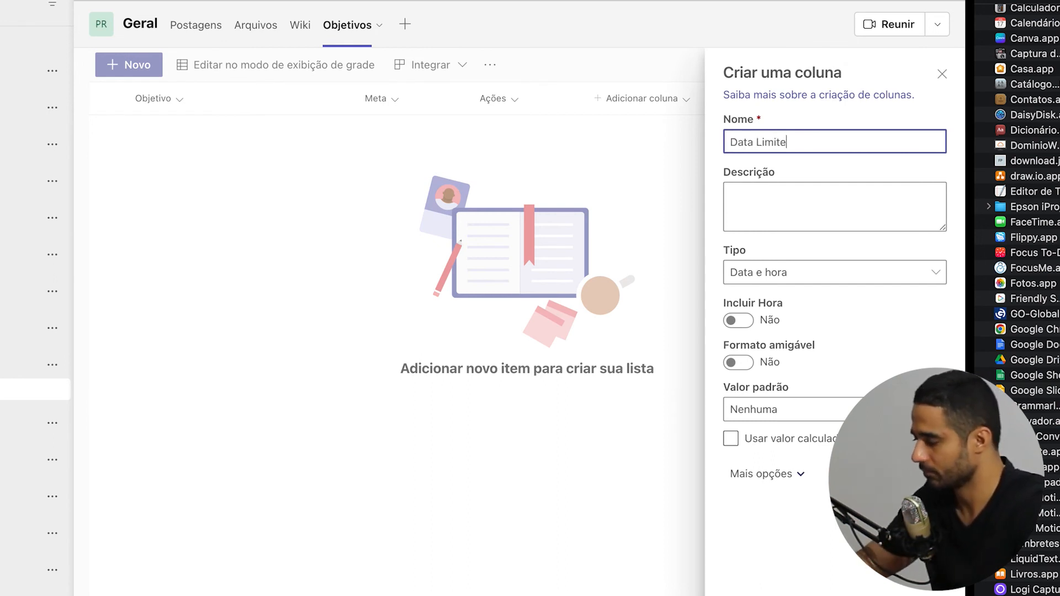
{"action": "key", "text": "Return"}
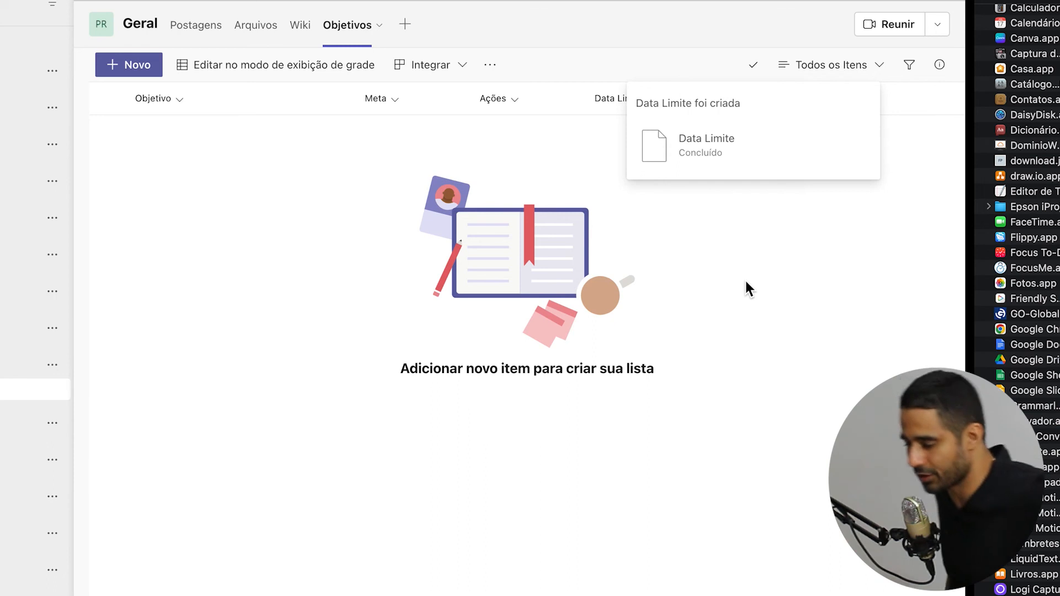
{"action": "left_click", "coordinate": [744, 255]}
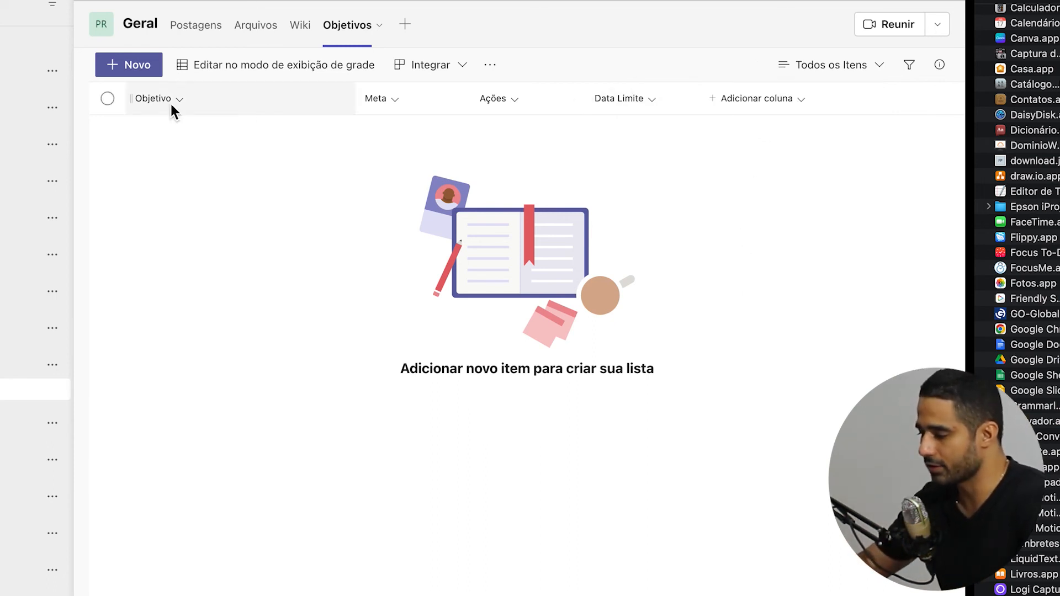
Start a new list item with Objetivo set to Ficar Rico and Meta set to R$ 10.000.000,00
{"action": "left_click", "coordinate": [134, 66]}
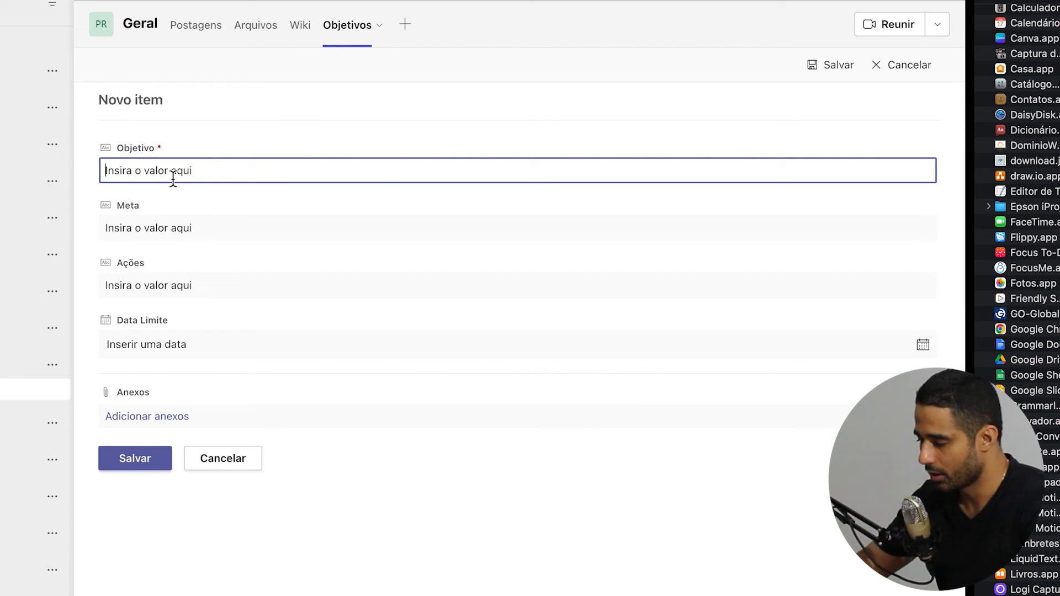
{"action": "type", "text": "Ficar Rico"}
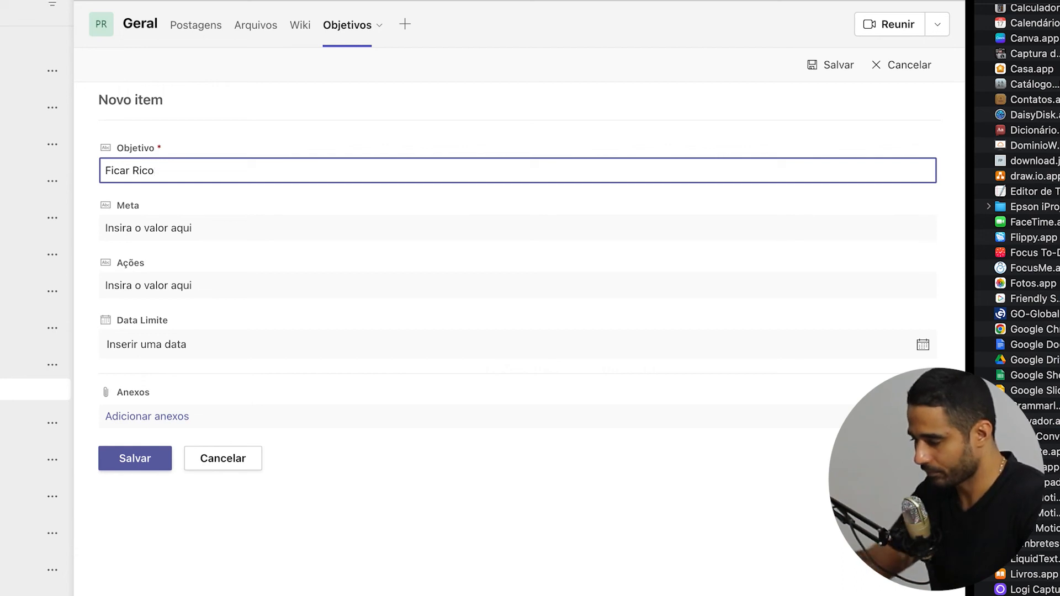
{"action": "left_click", "coordinate": [215, 230]}
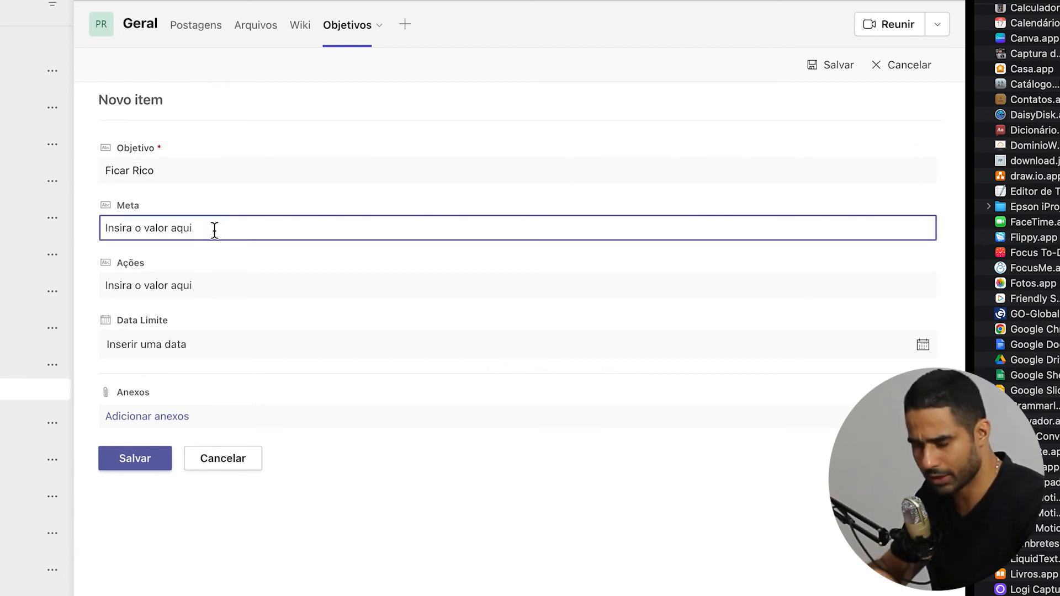
{"action": "type", "text": "R4 1"}
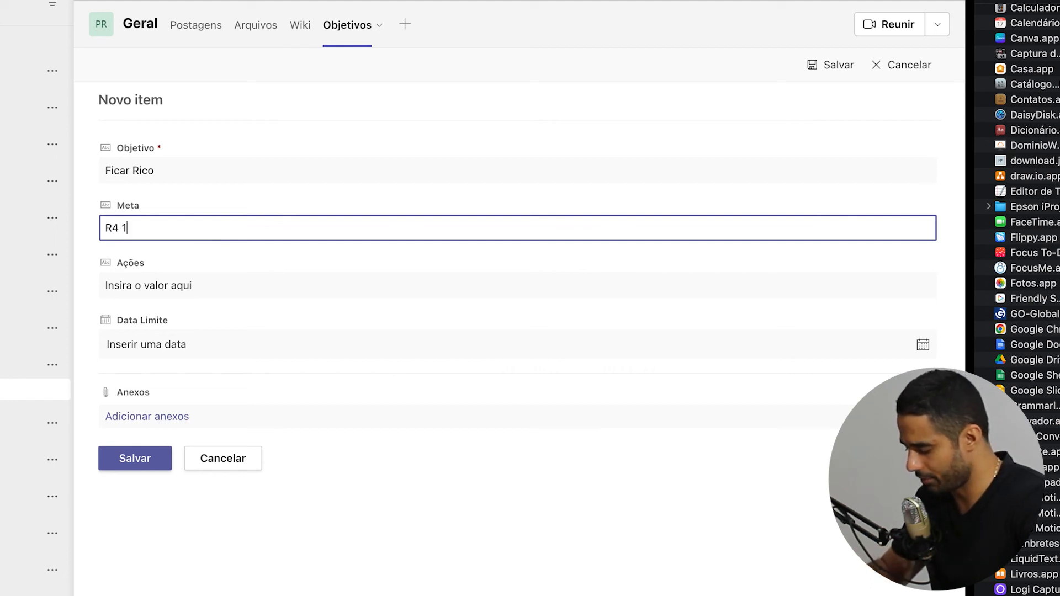
{"action": "key", "text": "BackSpace"}
{"action": "key", "text": "BackSpace"}
{"action": "type", "text": "R$"}
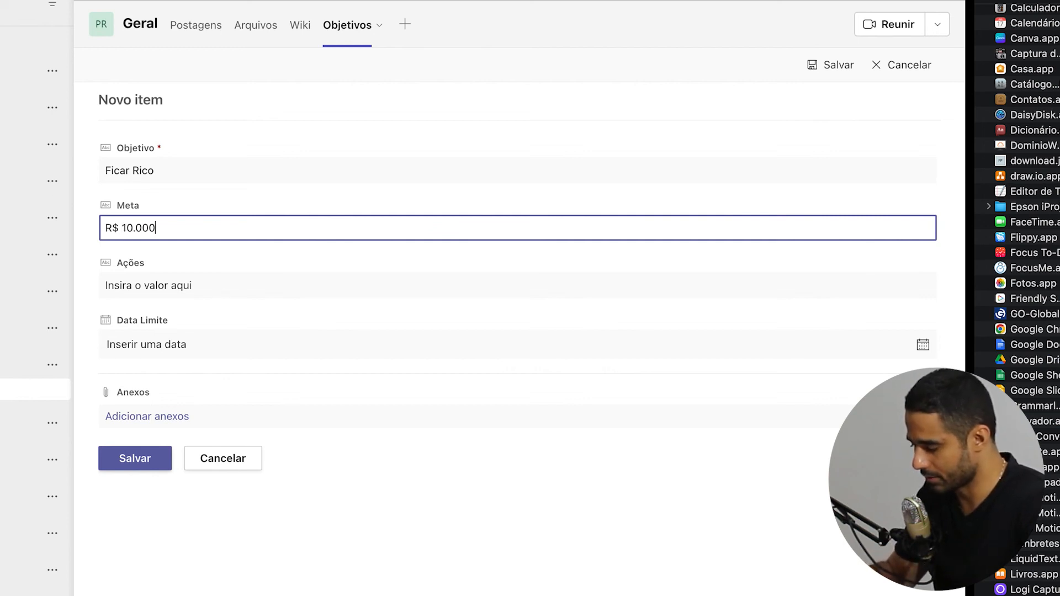
{"action": "type", "text": " 10.000.000,00"}
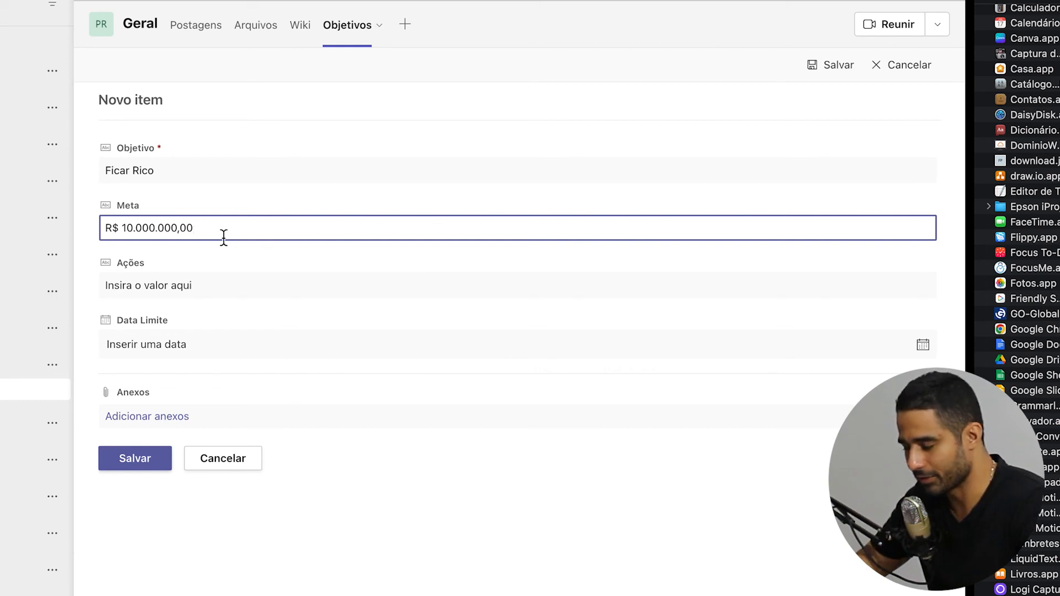
Fill in the new item's Ações field with Abrir canal
{"action": "left_click", "coordinate": [224, 286]}
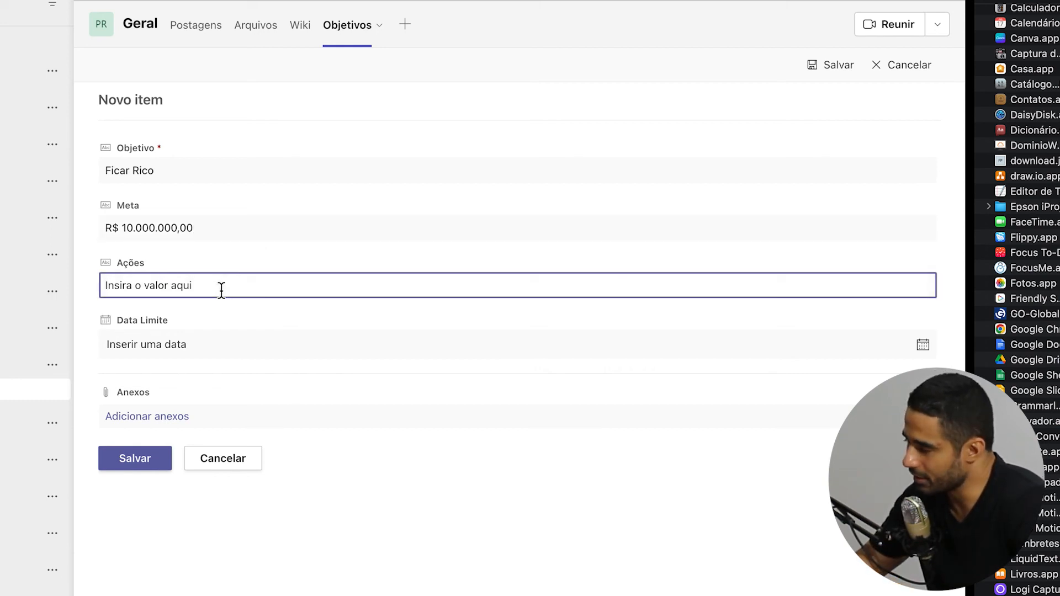
{"action": "type", "text": "A"}
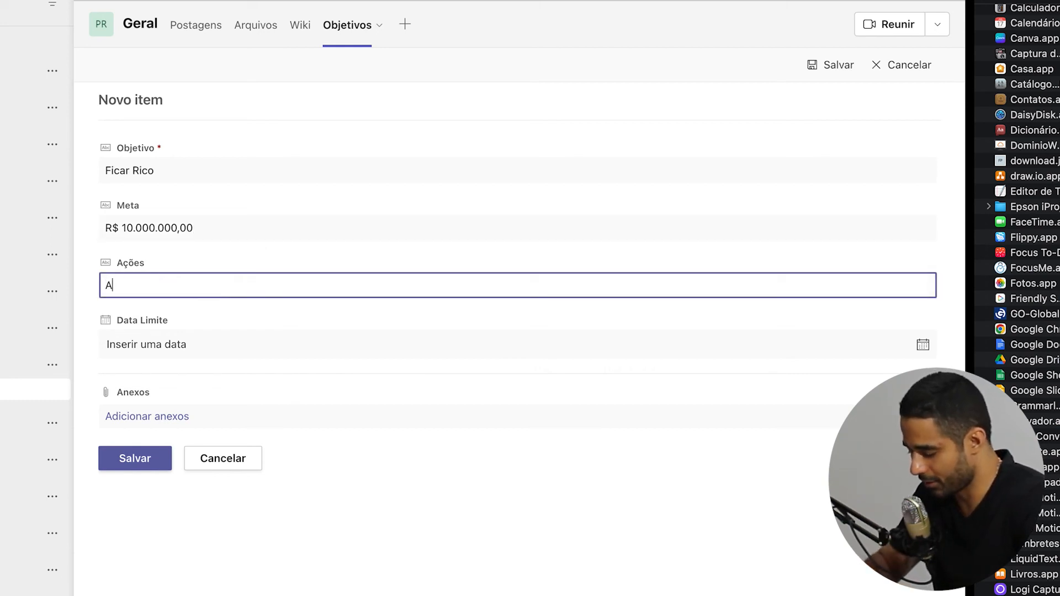
{"action": "type", "text": "brir cxanal"}
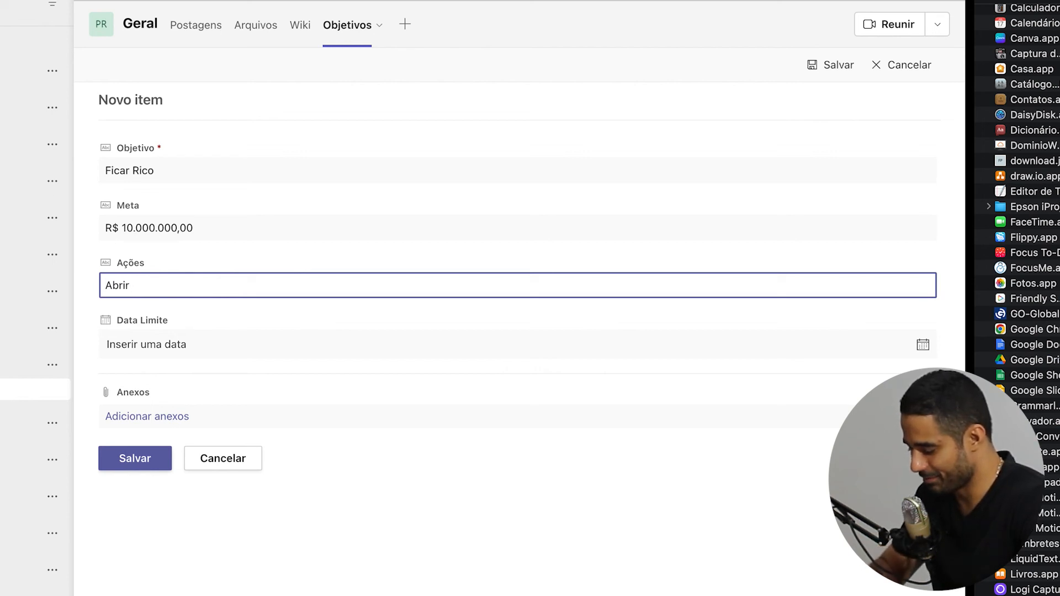
{"action": "key", "text": "BackSpace"}
{"action": "key", "text": "BackSpace"}
{"action": "key", "text": "BackSpace"}
{"action": "key", "text": "BackSpace"}
{"action": "key", "text": "BackSpace"}
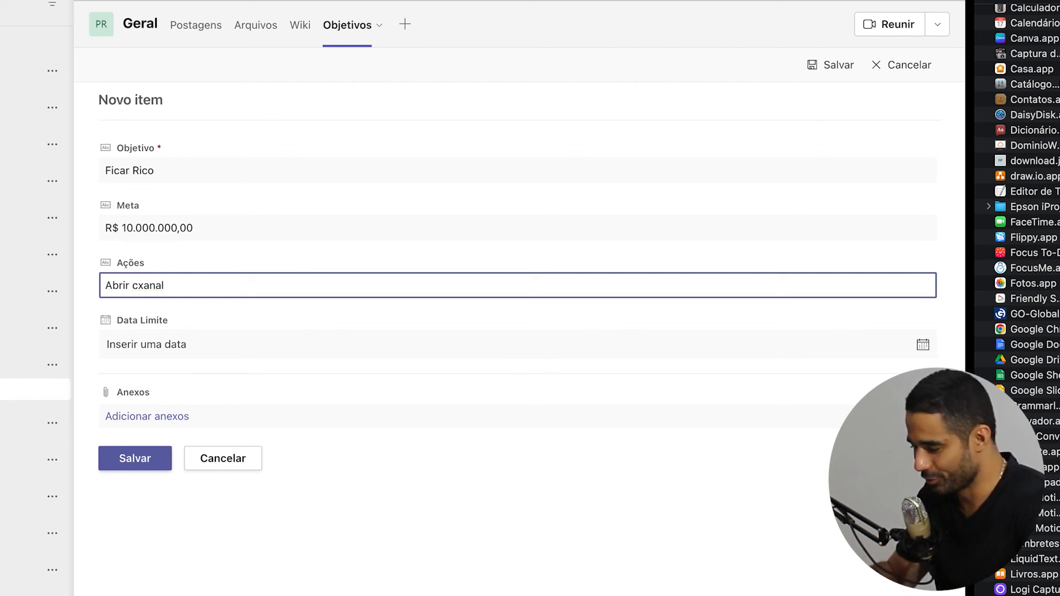
{"action": "type", "text": "anal"}
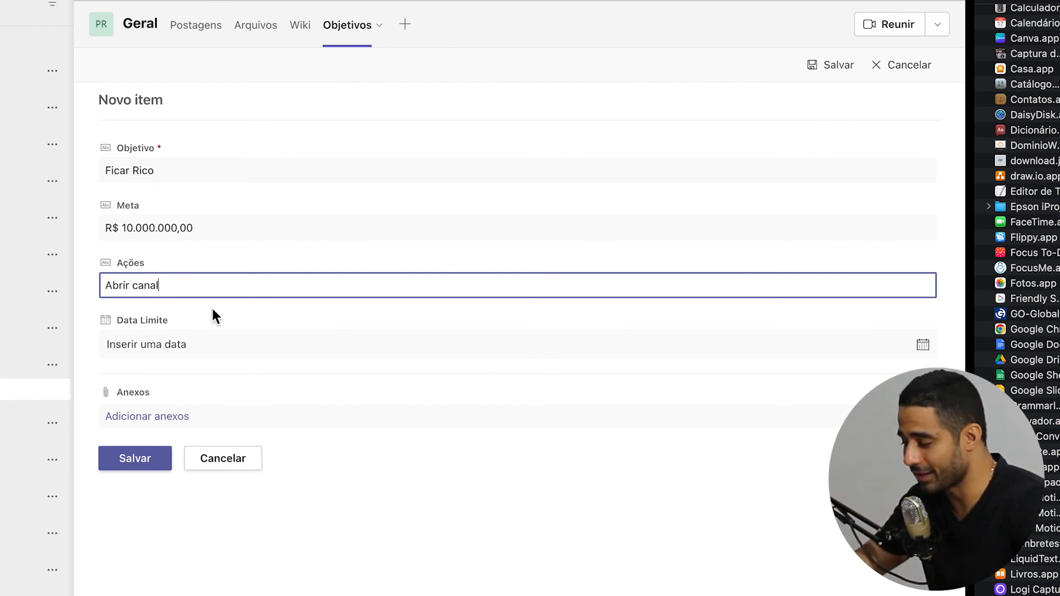
Set the new item's Data Limite to 31/08/2023 and save the item without an attachment
{"action": "left_click", "coordinate": [204, 346]}
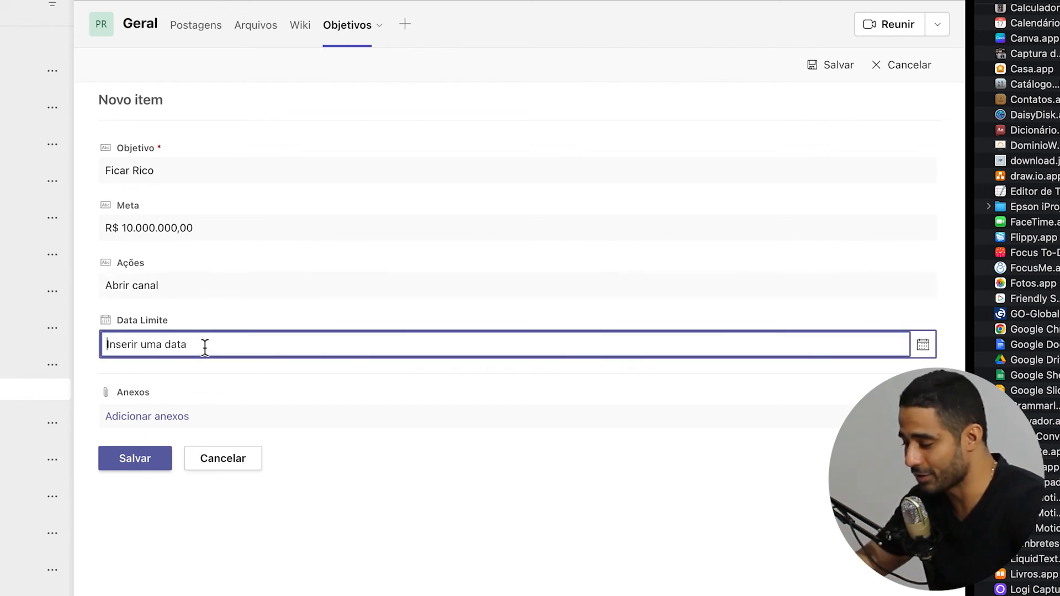
{"action": "left_click", "coordinate": [924, 347]}
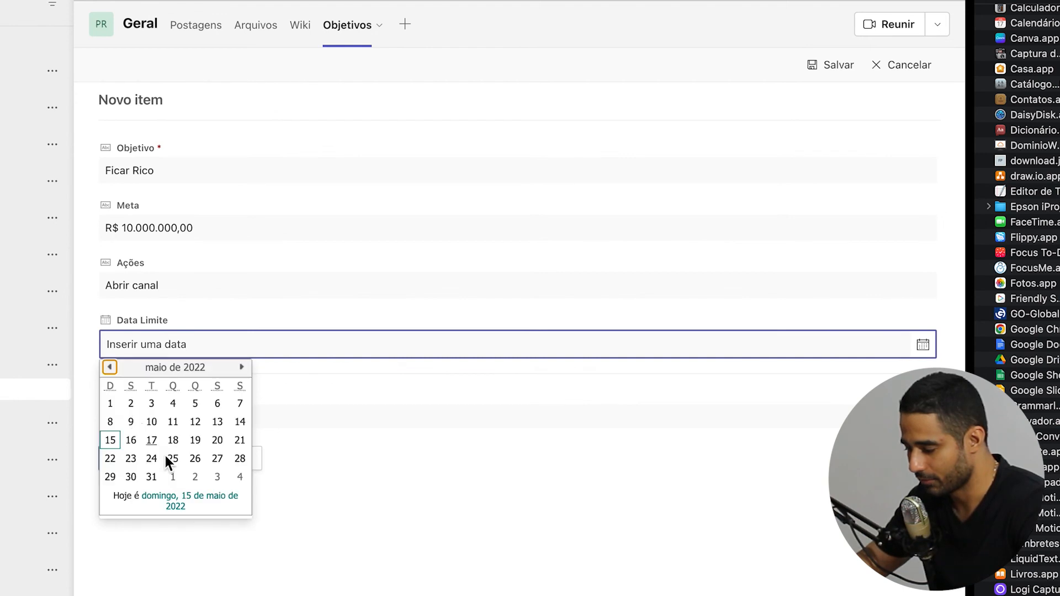
{"action": "left_click", "coordinate": [242, 367]}
{"action": "left_click", "coordinate": [242, 367]}
{"action": "left_click", "coordinate": [242, 367]}
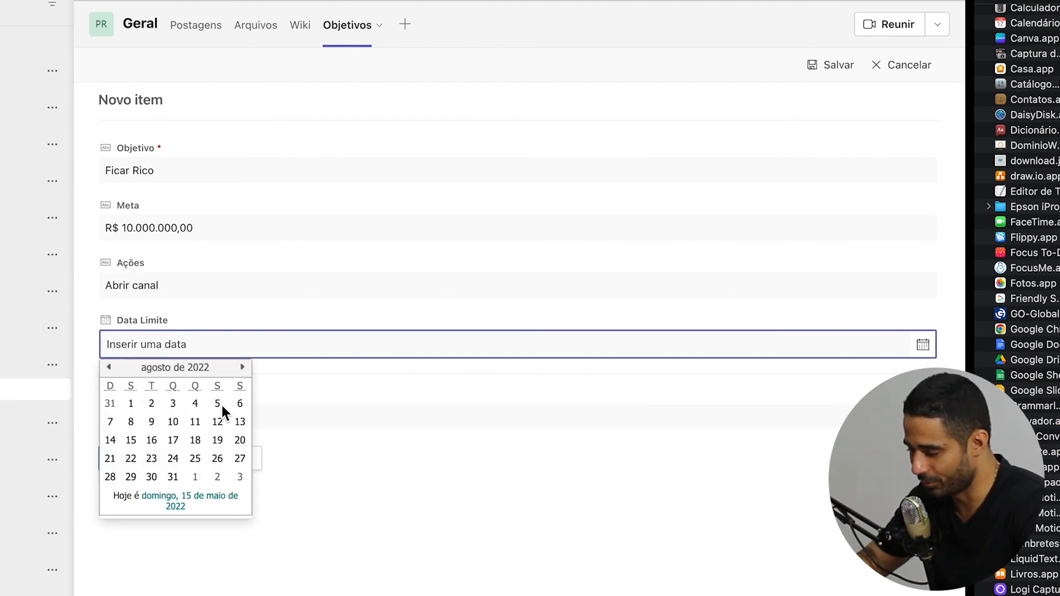
{"action": "left_click", "coordinate": [174, 475]}
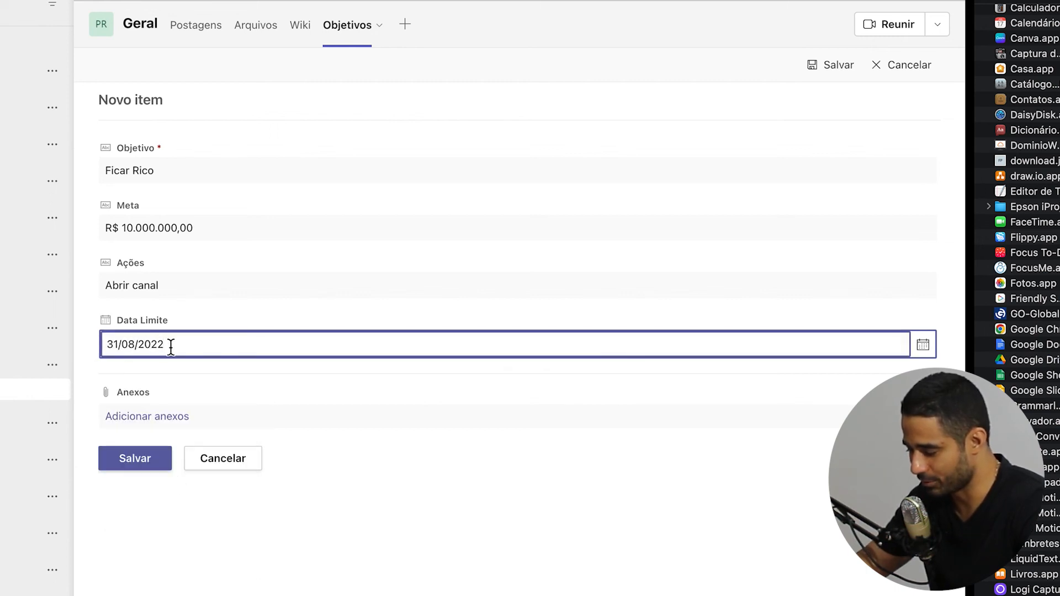
{"action": "key", "text": "BackSpace"}
{"action": "type", "text": "3"}
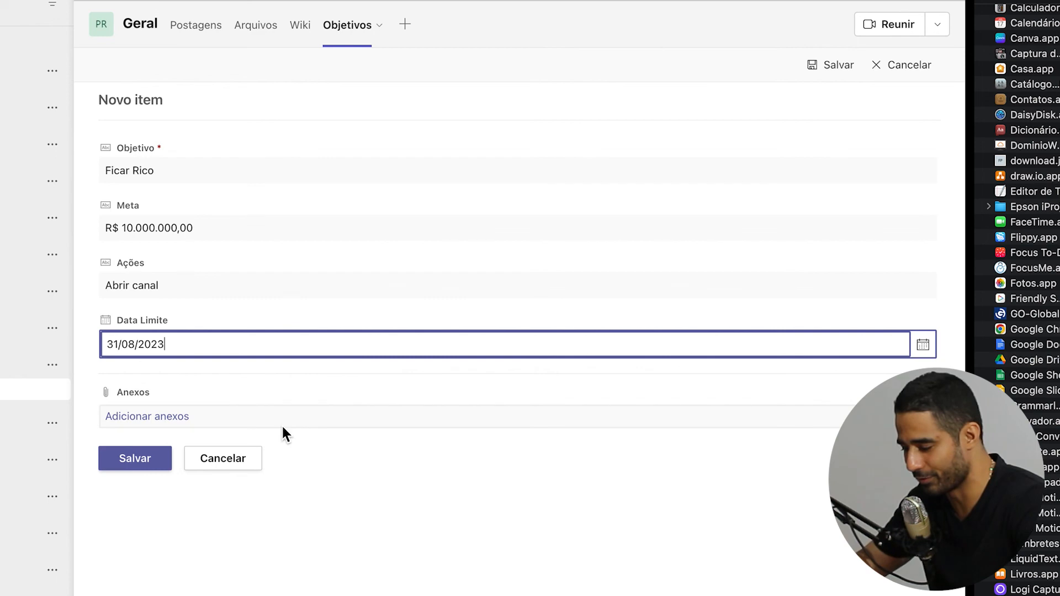
{"action": "left_click", "coordinate": [161, 419]}
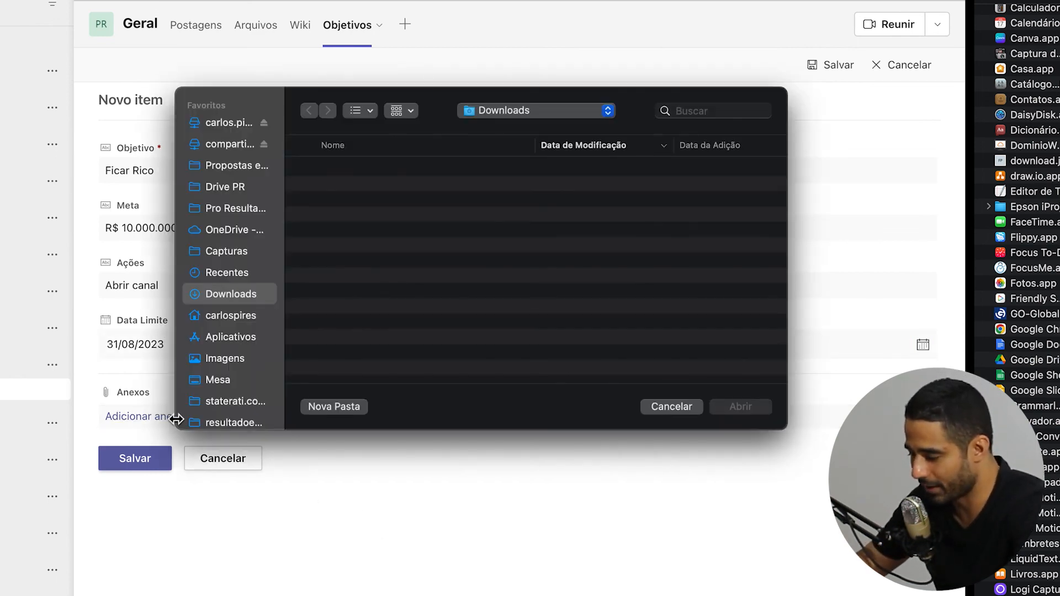
{"action": "left_click", "coordinate": [497, 108]}
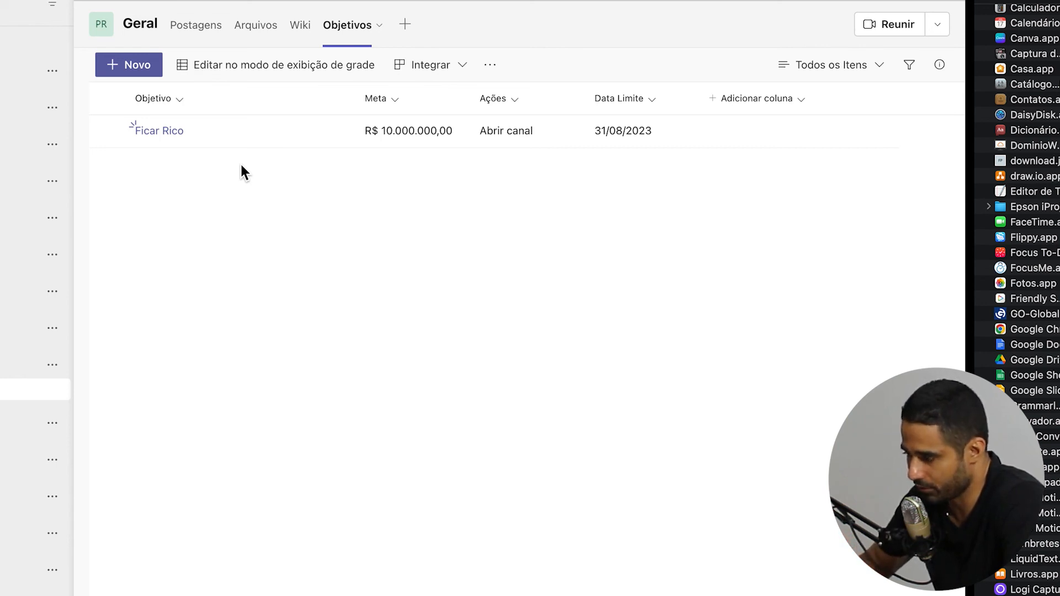
Add a Sim/Não column named Realizado to the list, with Sim as the default value
{"action": "left_click", "coordinate": [783, 101]}
{"action": "left_click", "coordinate": [763, 247]}
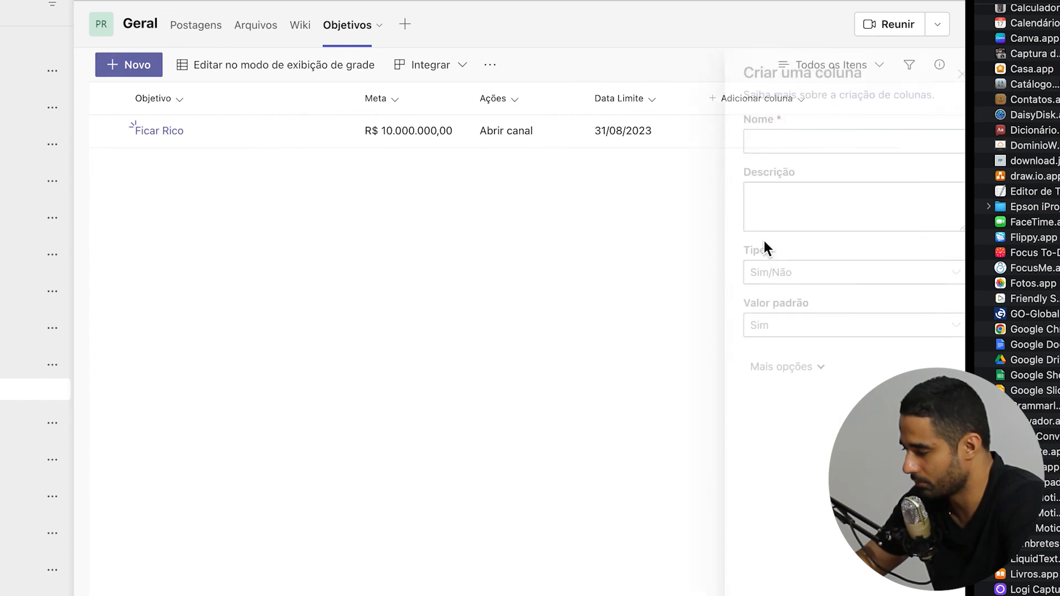
{"action": "type", "text": "Realizado"}
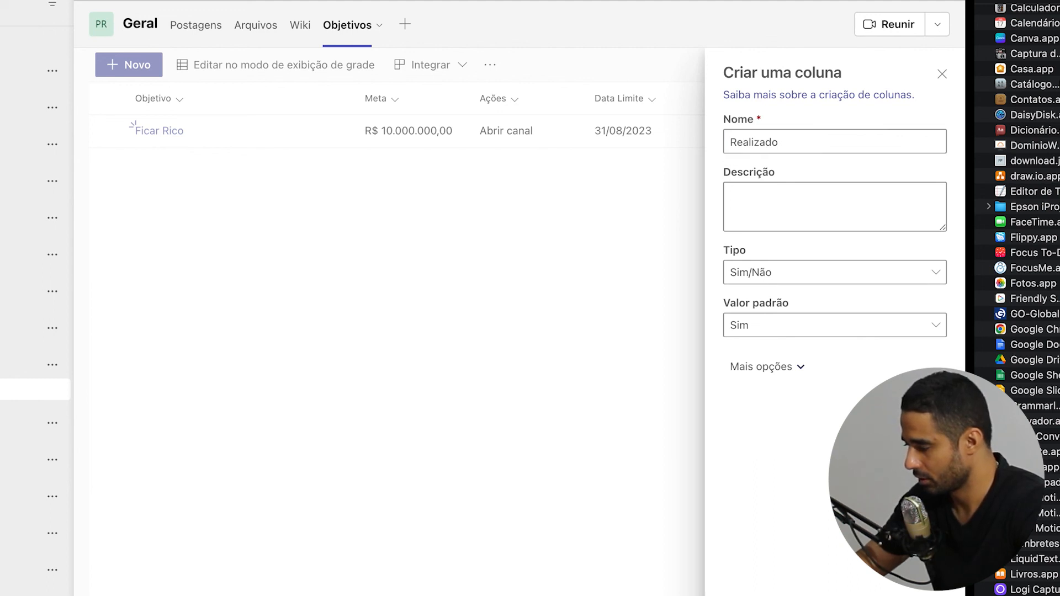
{"action": "key", "text": "Return"}
Add a Pessoa column named Responsável to the list, without group selection or profile photos
{"action": "left_click", "coordinate": [907, 101]}
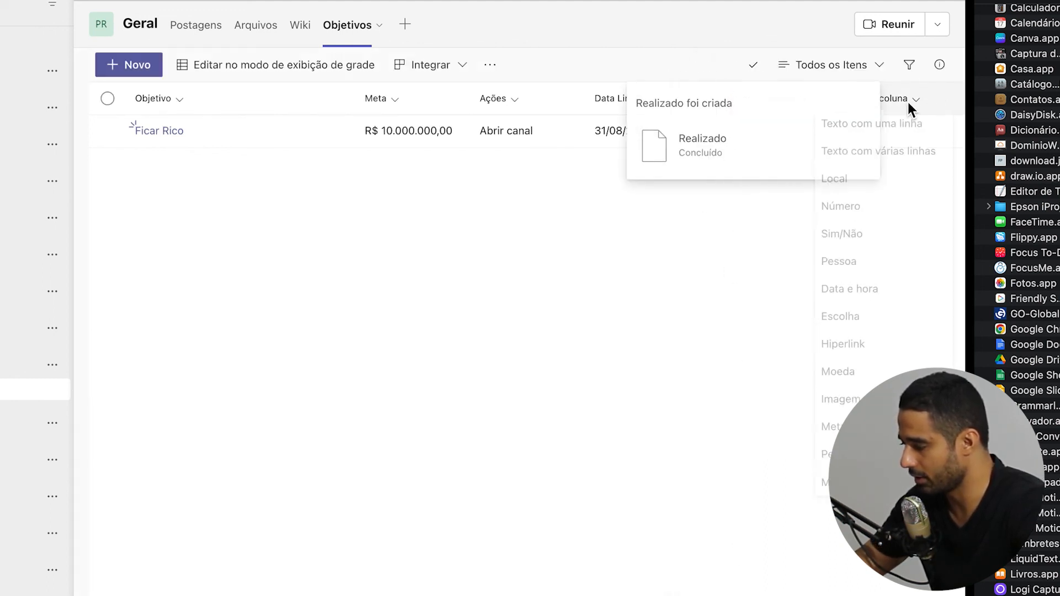
{"action": "left_click", "coordinate": [864, 267]}
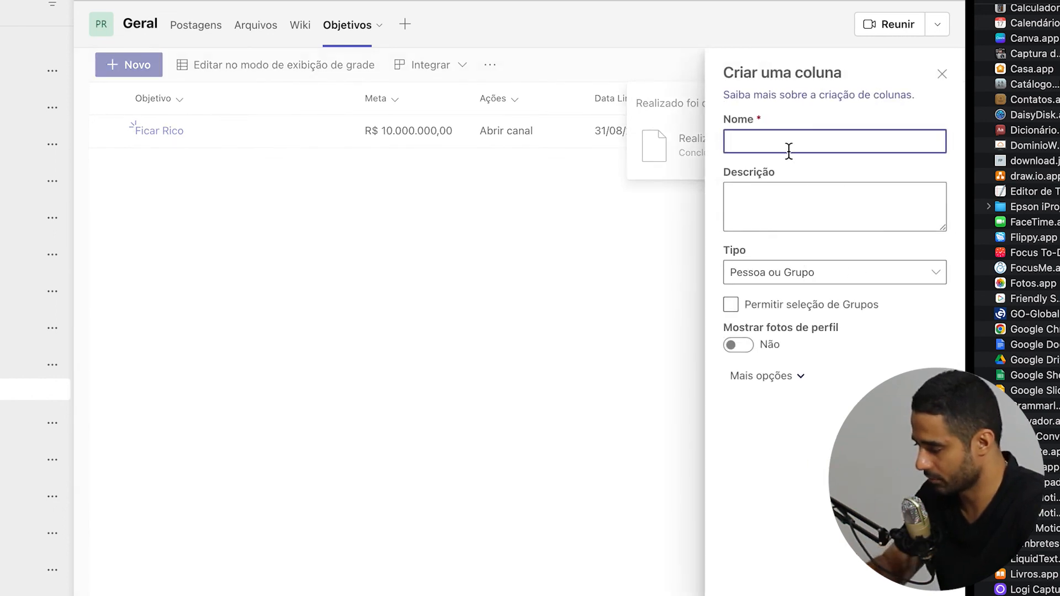
{"action": "type", "text": "Responsável"}
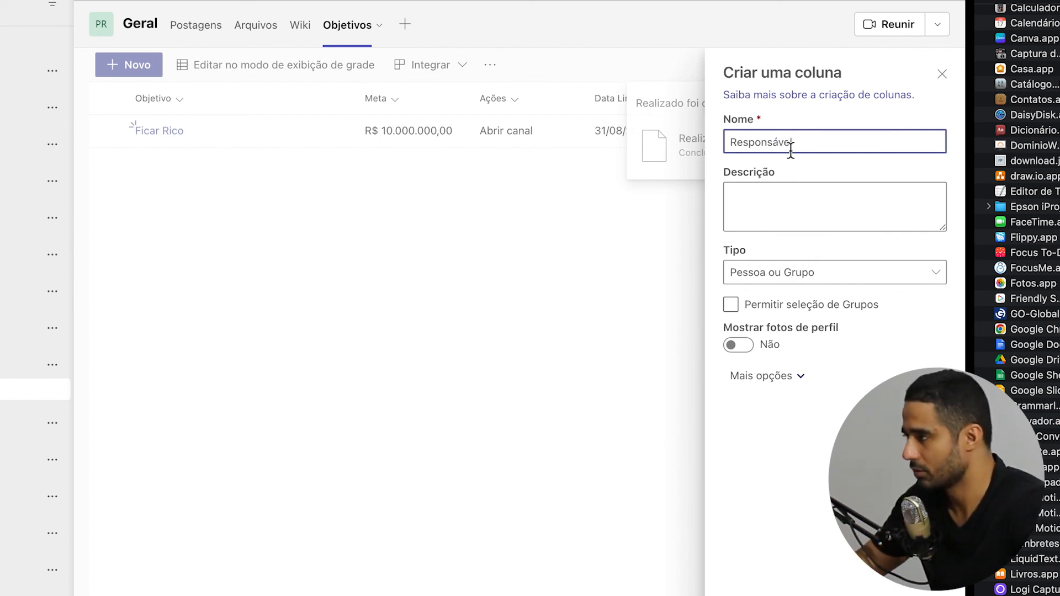
{"action": "left_click", "coordinate": [744, 594]}
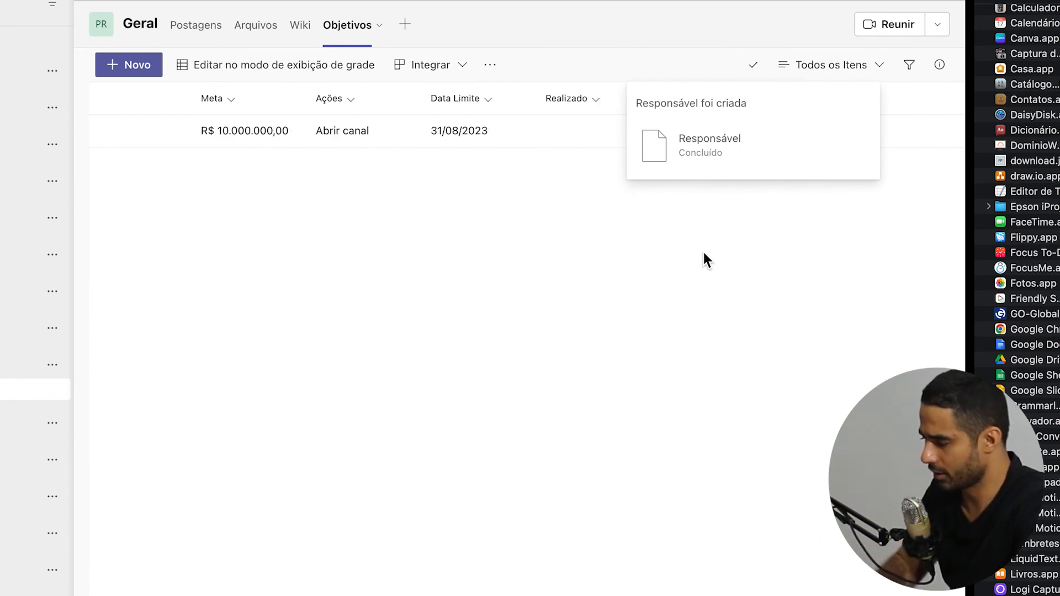
Assign the matching directory person as Responsável for the Ficar Rico item and return to the list
{"action": "left_click", "coordinate": [583, 135]}
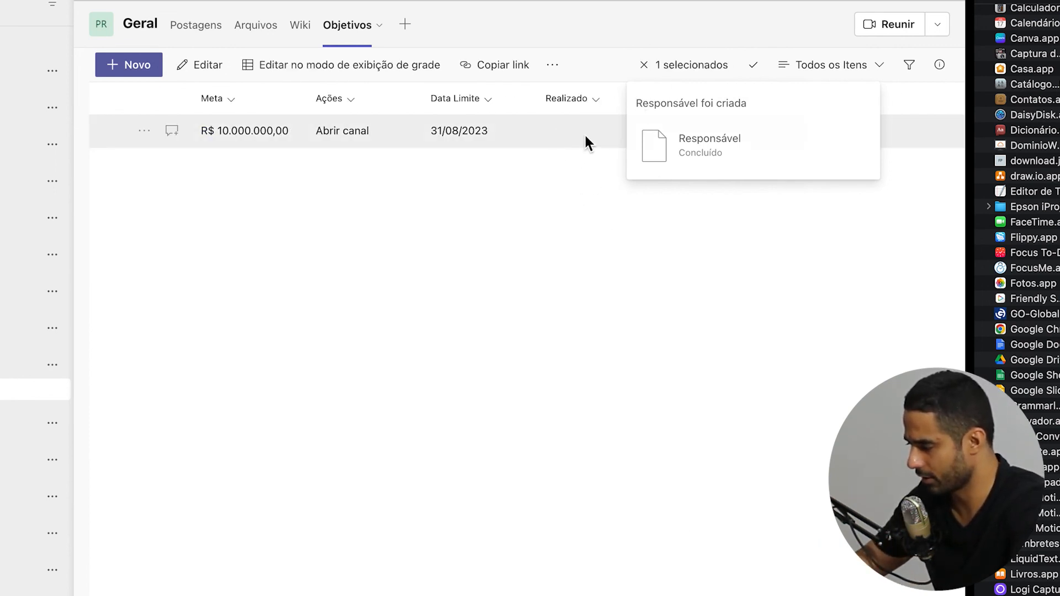
{"action": "left_click", "coordinate": [286, 137]}
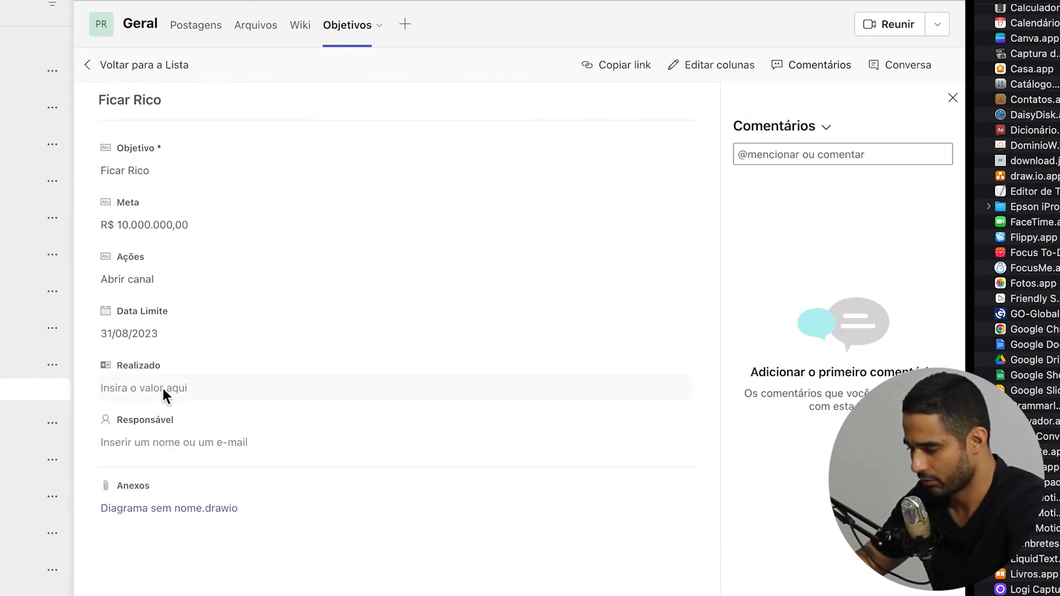
{"action": "left_click", "coordinate": [161, 388]}
{"action": "left_click", "coordinate": [138, 449]}
{"action": "type", "text": "carlos"}
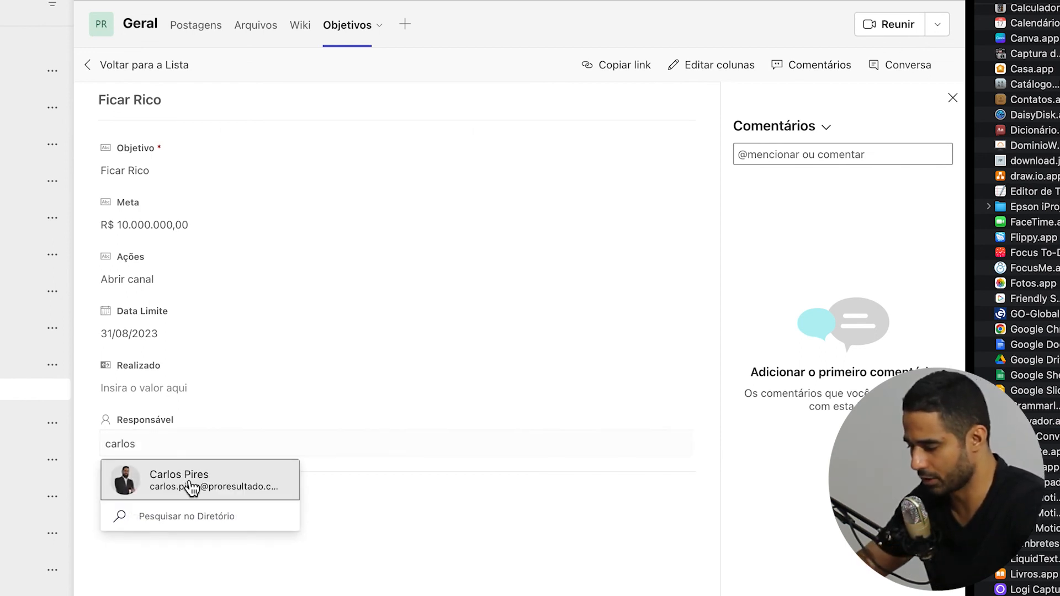
{"action": "left_click", "coordinate": [173, 480]}
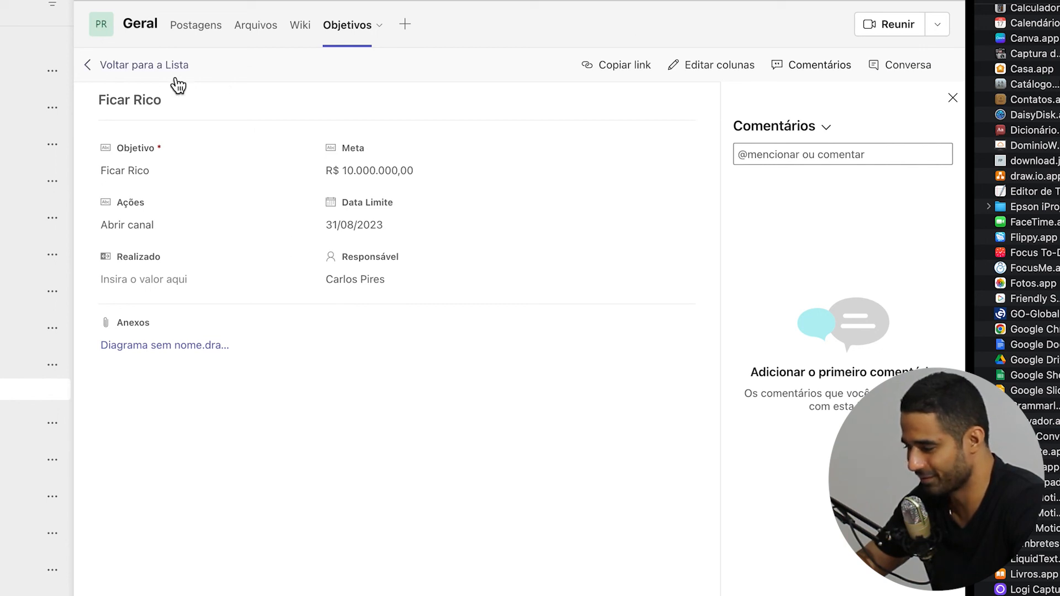
{"action": "left_click", "coordinate": [95, 70]}
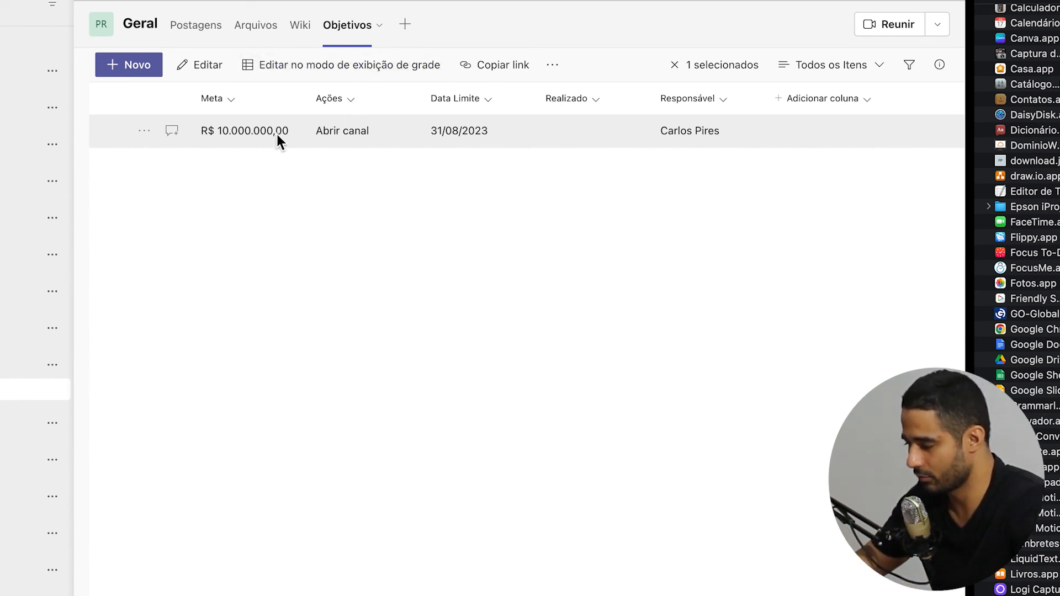
Mark the Ficar Rico item's Realizado field as Sim and return to the Objetivos list
{"action": "left_click", "coordinate": [242, 131]}
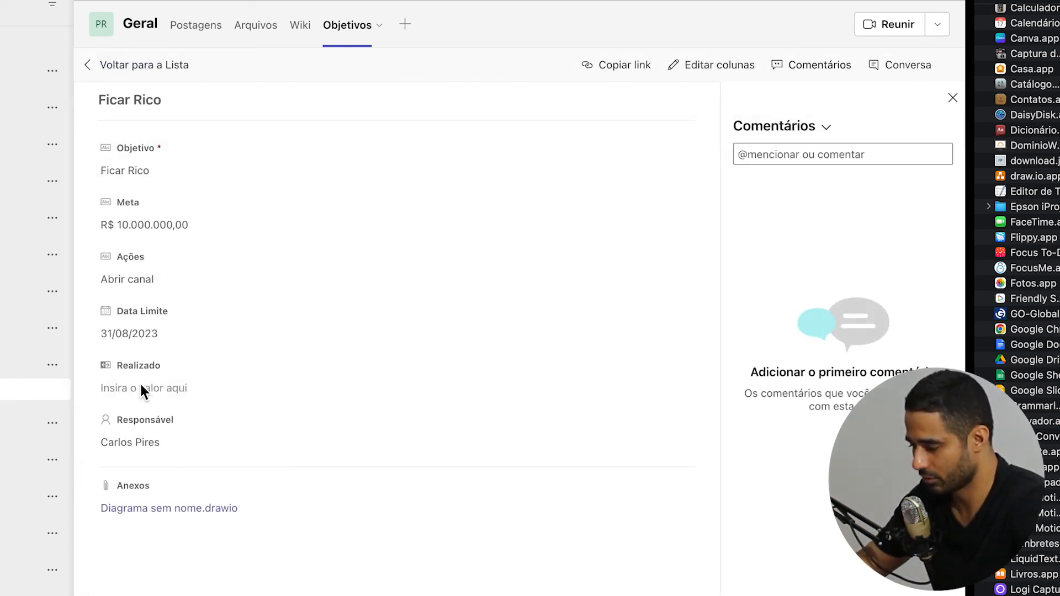
{"action": "left_click", "coordinate": [143, 390]}
{"action": "left_click", "coordinate": [107, 388]}
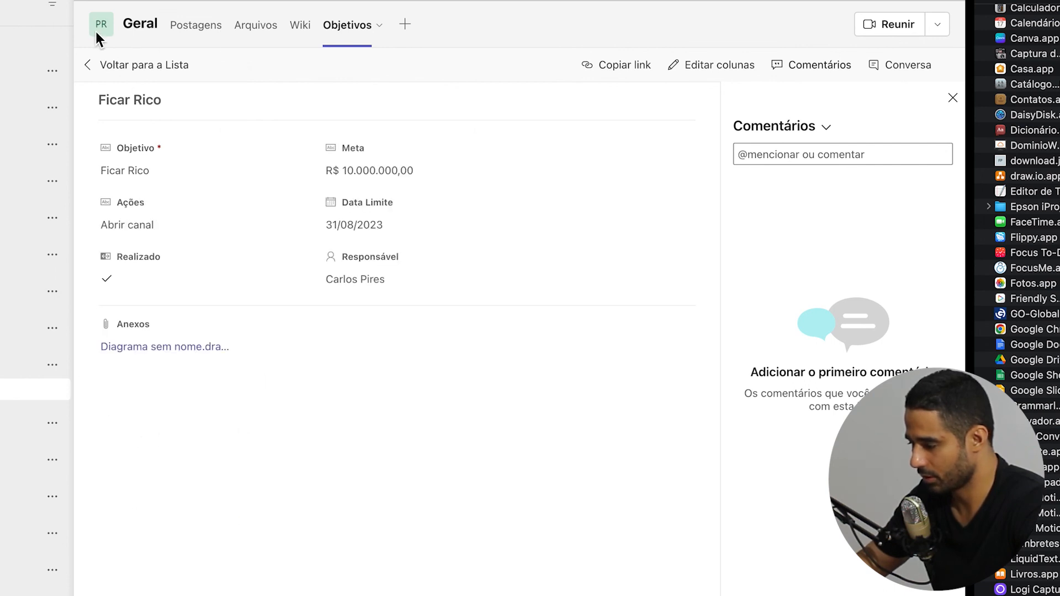
{"action": "left_click", "coordinate": [101, 65]}
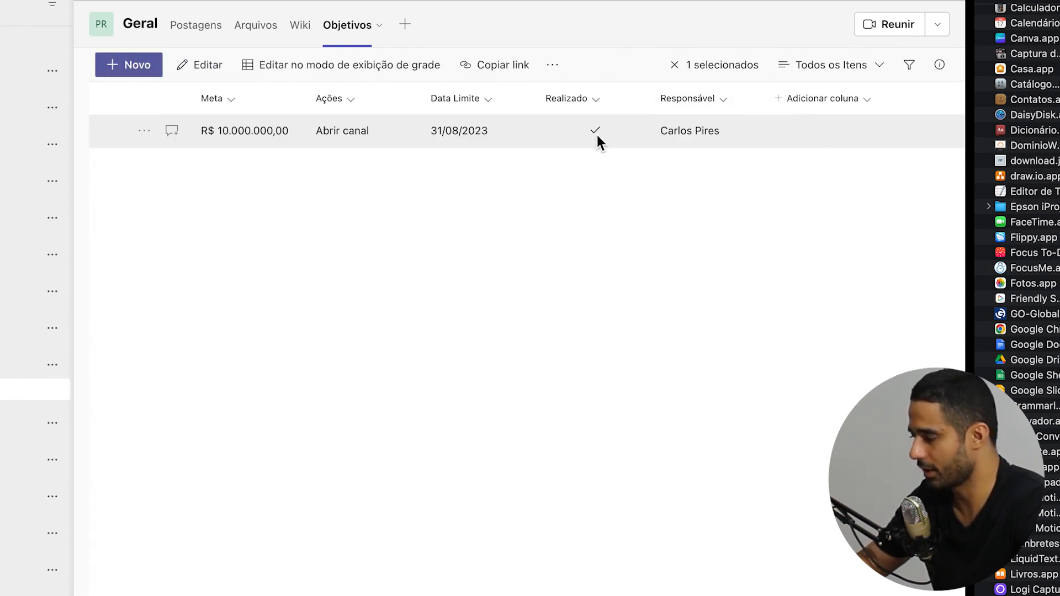
{"action": "scroll", "coordinate": [691, 129], "scroll_direction": "left", "scroll_amount": 3}
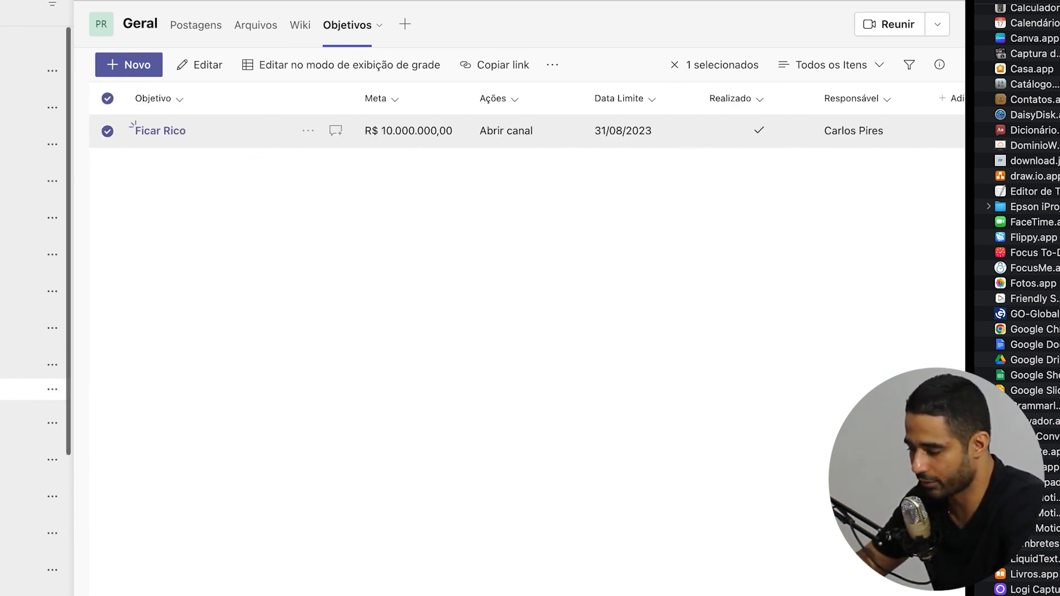
Show the Geral channel's Postagens and choose an entry from the channel's additional options
{"action": "left_click", "coordinate": [196, 24]}
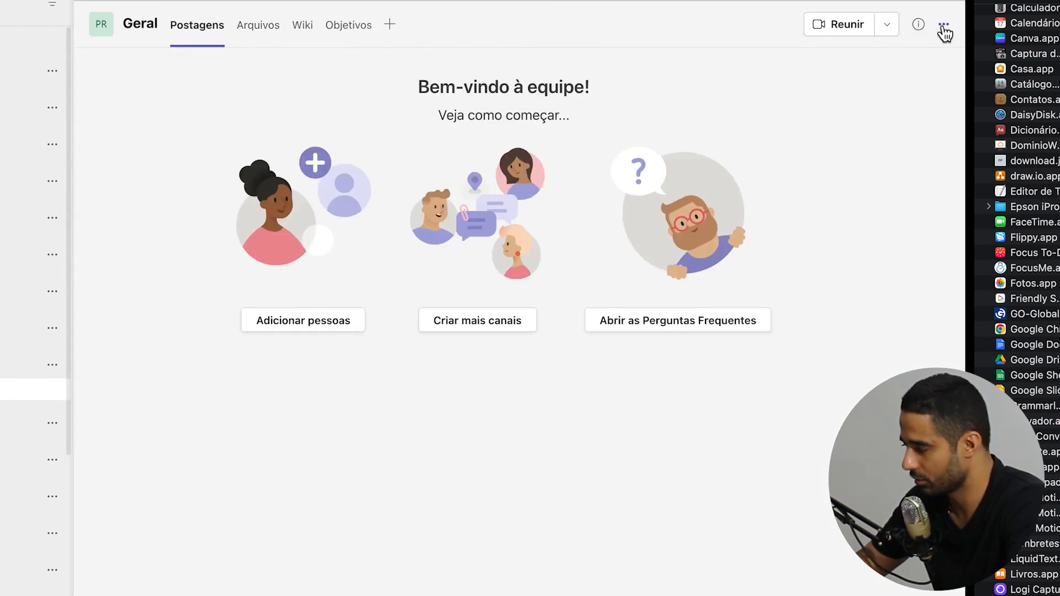
{"action": "left_click", "coordinate": [944, 27]}
{"action": "left_click", "coordinate": [879, 196]}
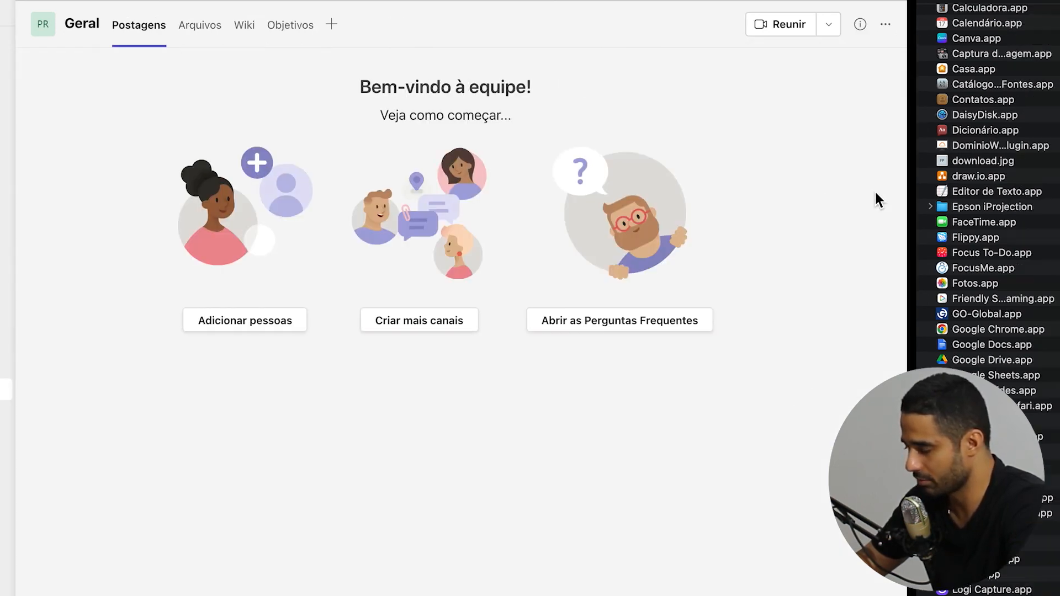